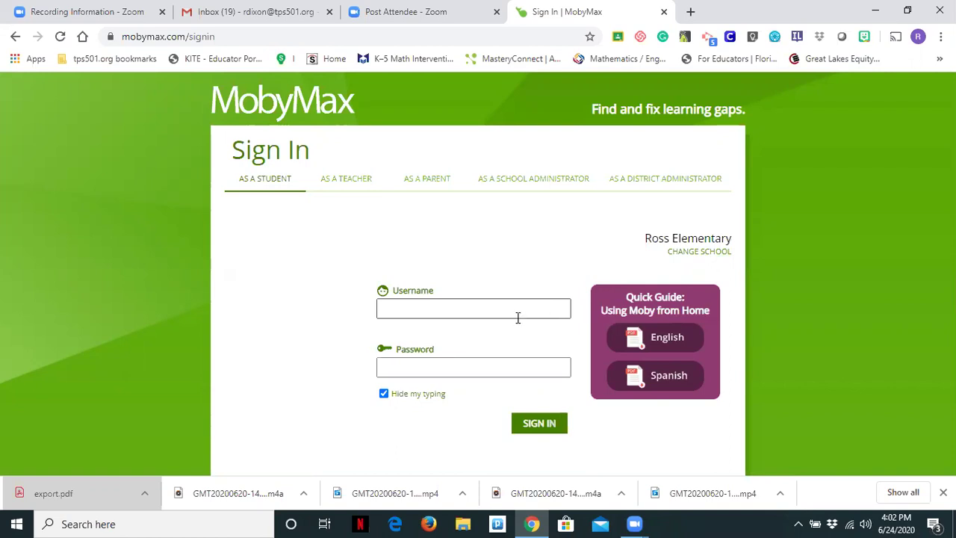
Step: Sign in with the demo student's username and password, and dismiss Chrome's password-breach warning
{"action": "left_click", "coordinate": [399, 309]}
{"action": "type", "text": "demo834"}
{"action": "left_click", "coordinate": [396, 373]}
{"action": "type", "text": "•••"}
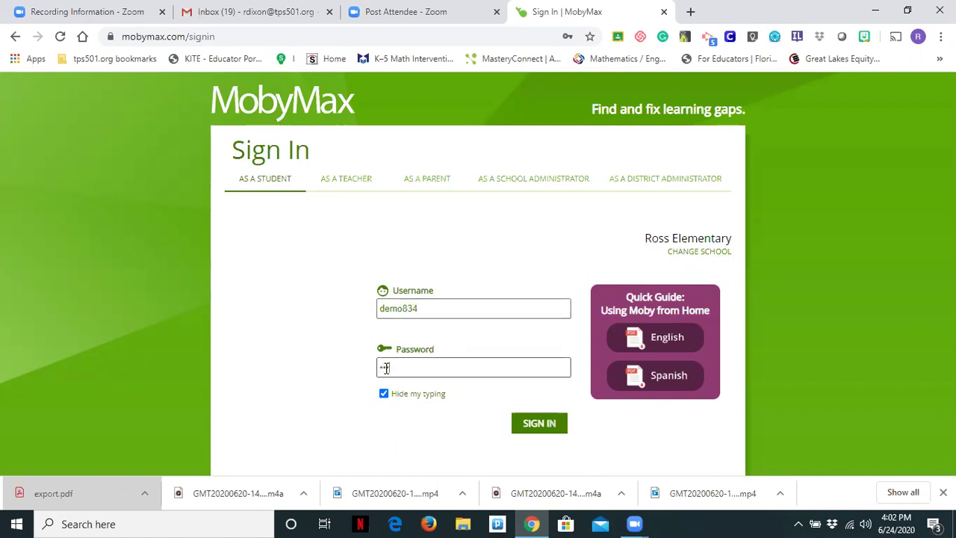
{"action": "type", "text": "•••••"}
{"action": "left_click", "coordinate": [541, 426]}
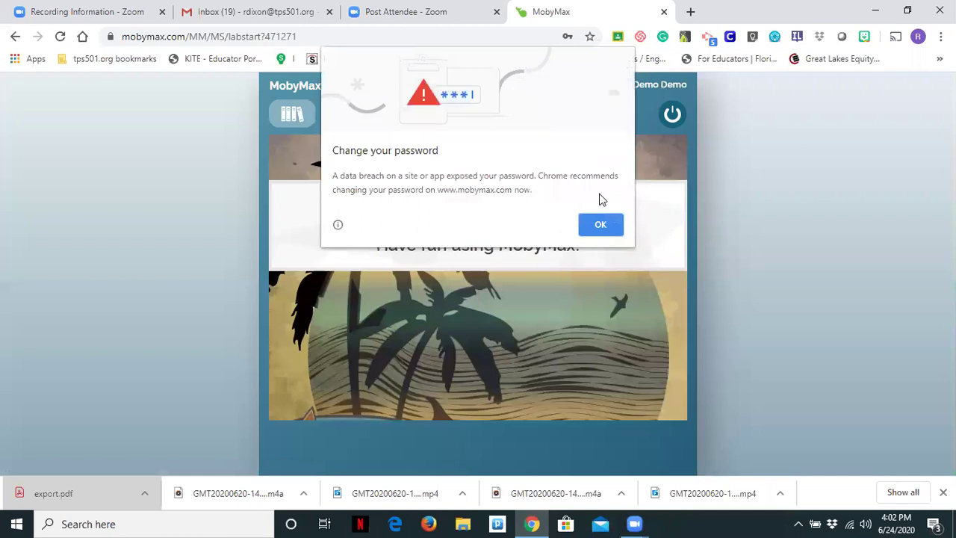
{"action": "left_click", "coordinate": [603, 226]}
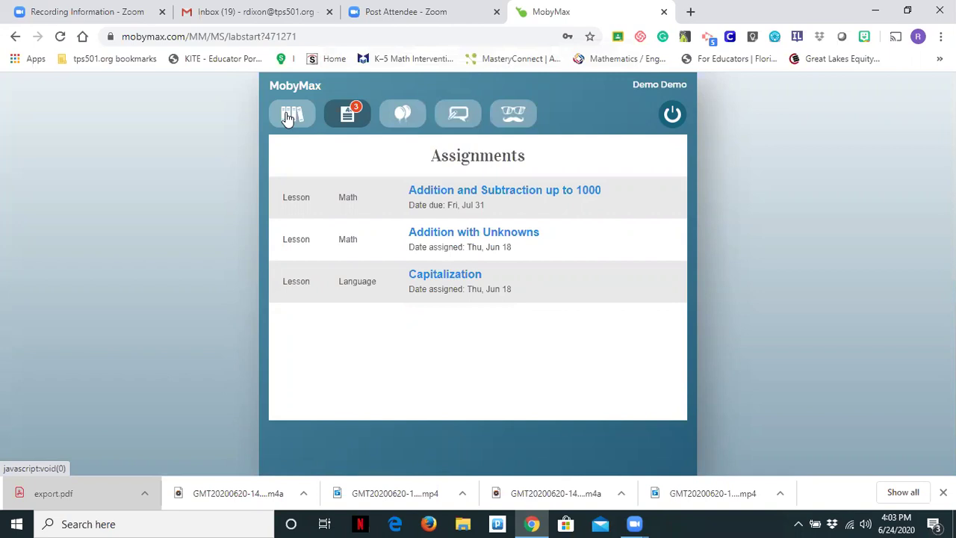
Step: Go through the Library, Assignments, rewards and Messages tabs, ending on the personalization page
{"action": "left_click", "coordinate": [290, 118]}
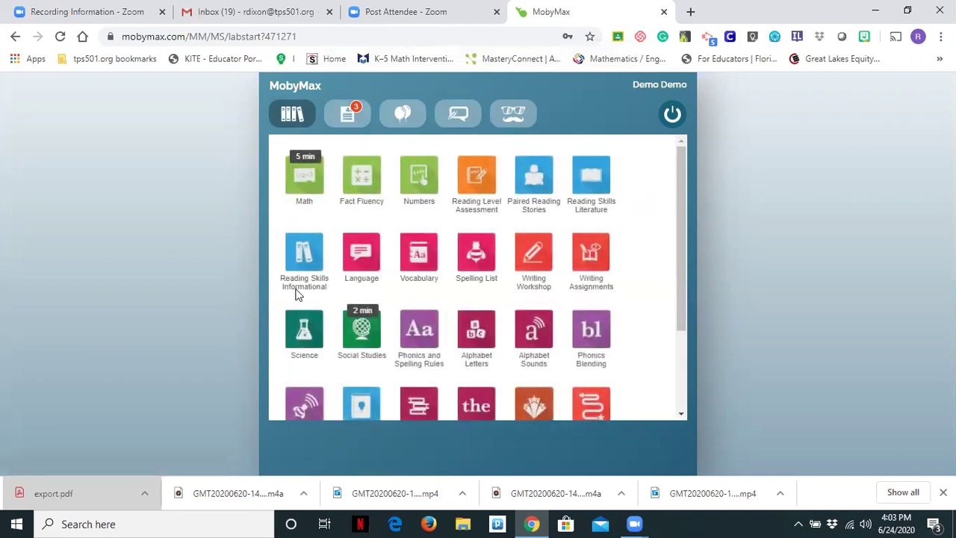
{"action": "left_click", "coordinate": [351, 118]}
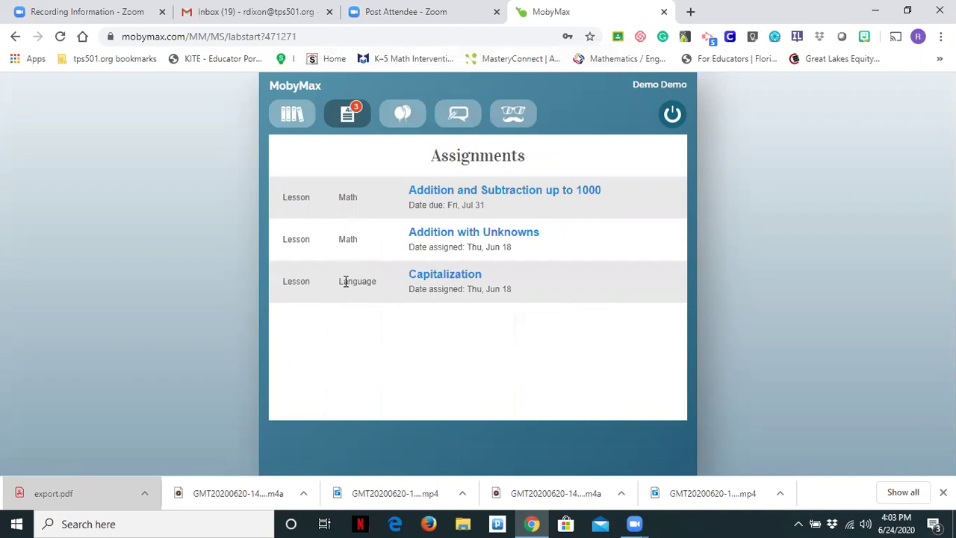
{"action": "left_click", "coordinate": [399, 113]}
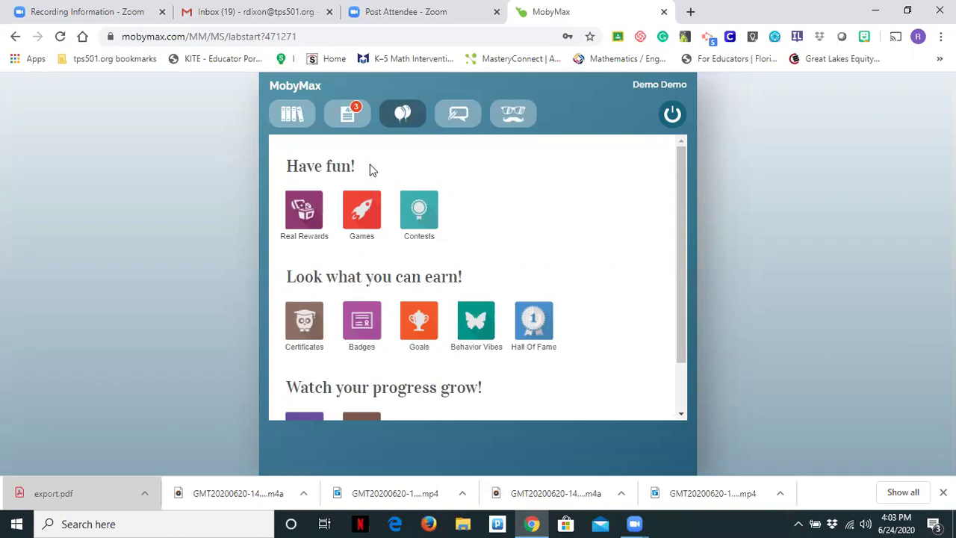
{"action": "left_click", "coordinate": [465, 120]}
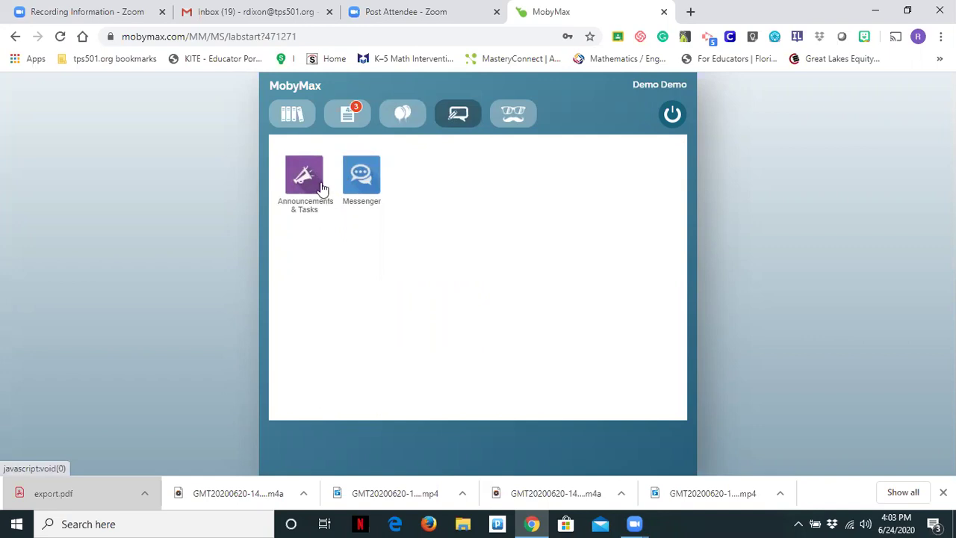
{"action": "left_click", "coordinate": [519, 119]}
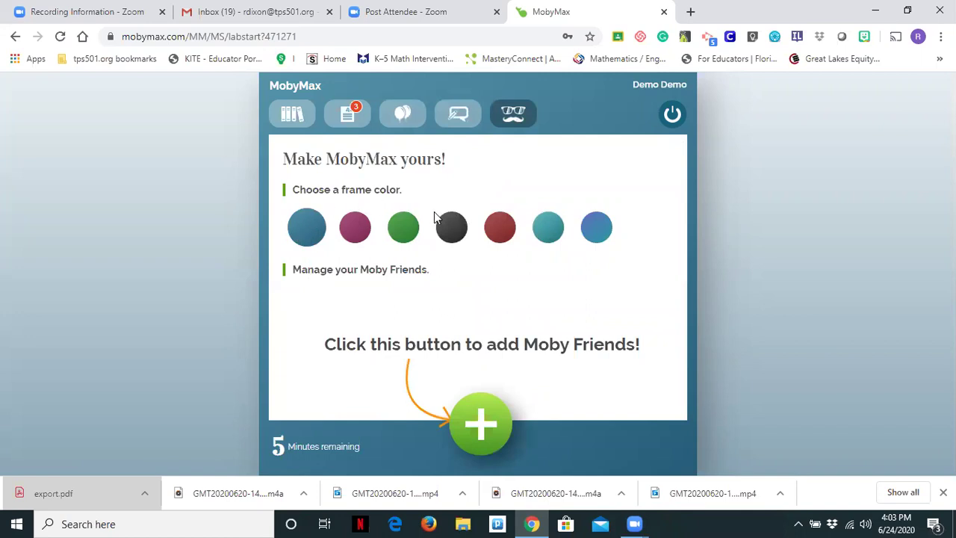
Step: Try the red, black and green frame colours, then set the frame back to blue
{"action": "left_click", "coordinate": [499, 229]}
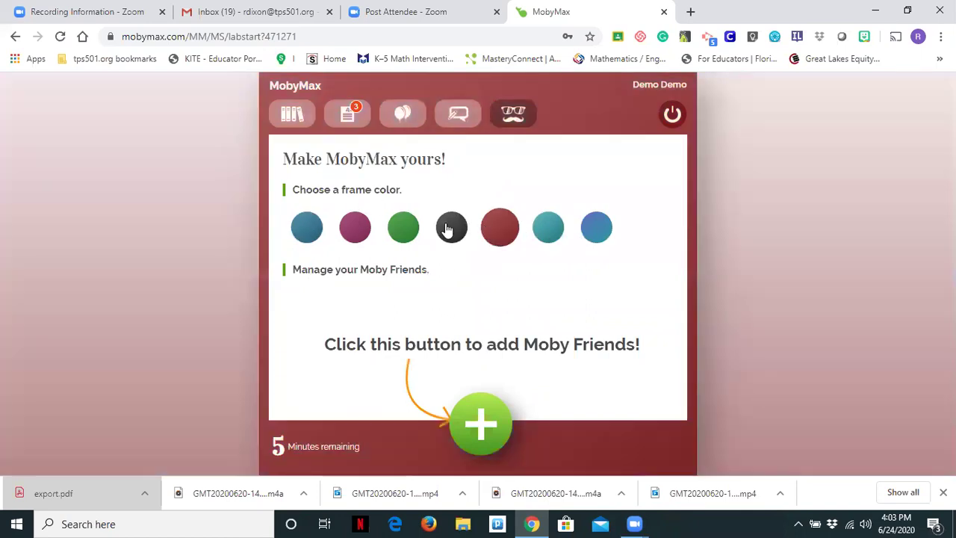
{"action": "left_click", "coordinate": [450, 228]}
{"action": "left_click", "coordinate": [395, 235]}
{"action": "left_click", "coordinate": [300, 237]}
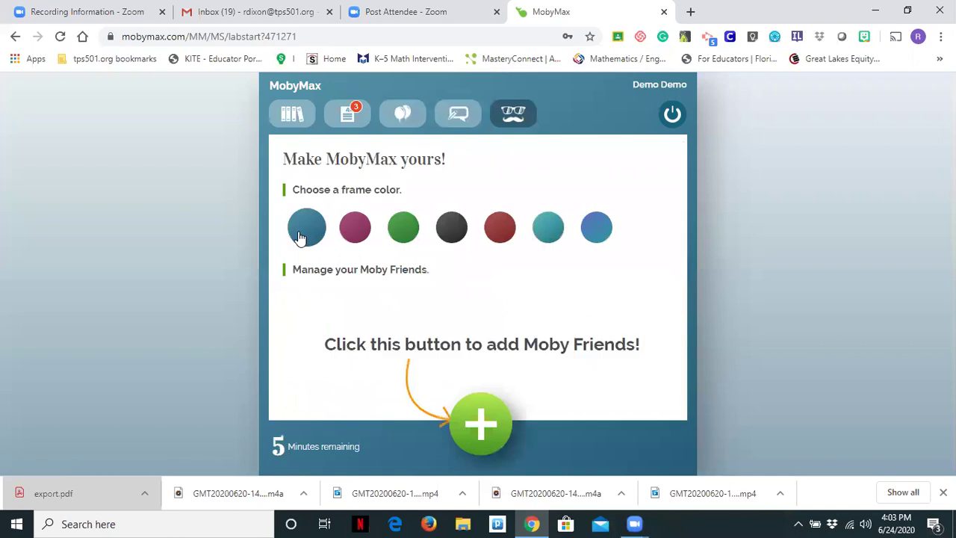
Step: From the Library, open the Social Studies lesson 'Changing People and Places' and start part one
{"action": "left_click", "coordinate": [292, 119]}
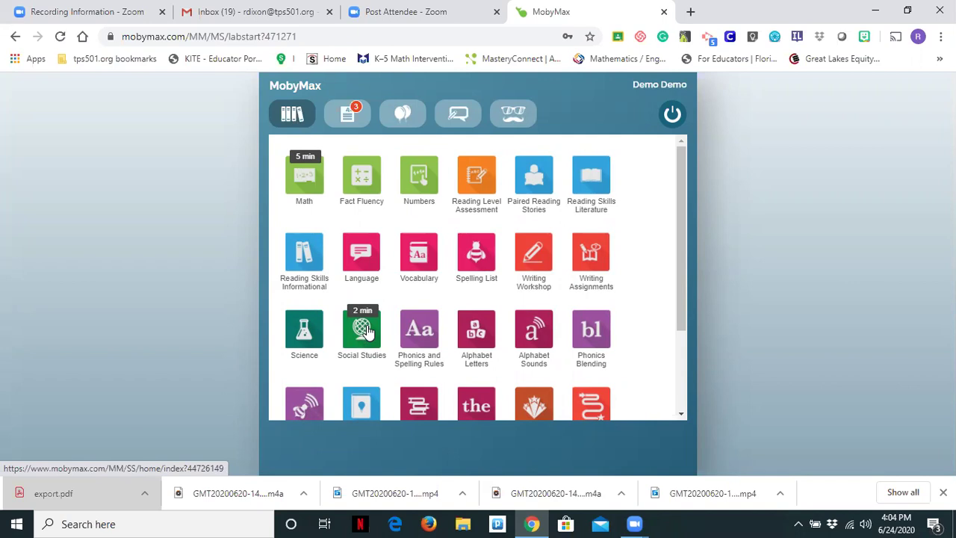
{"action": "left_click", "coordinate": [366, 331]}
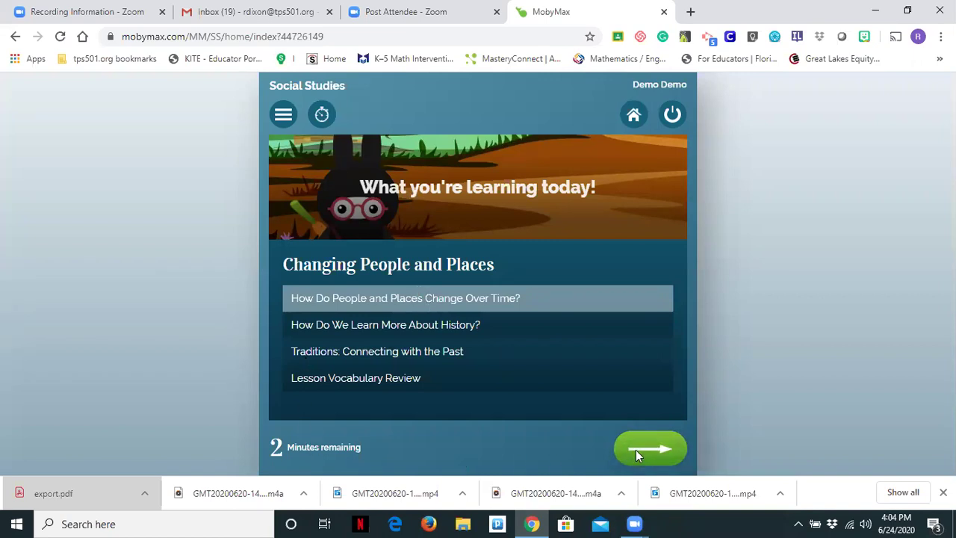
{"action": "left_click", "coordinate": [637, 455]}
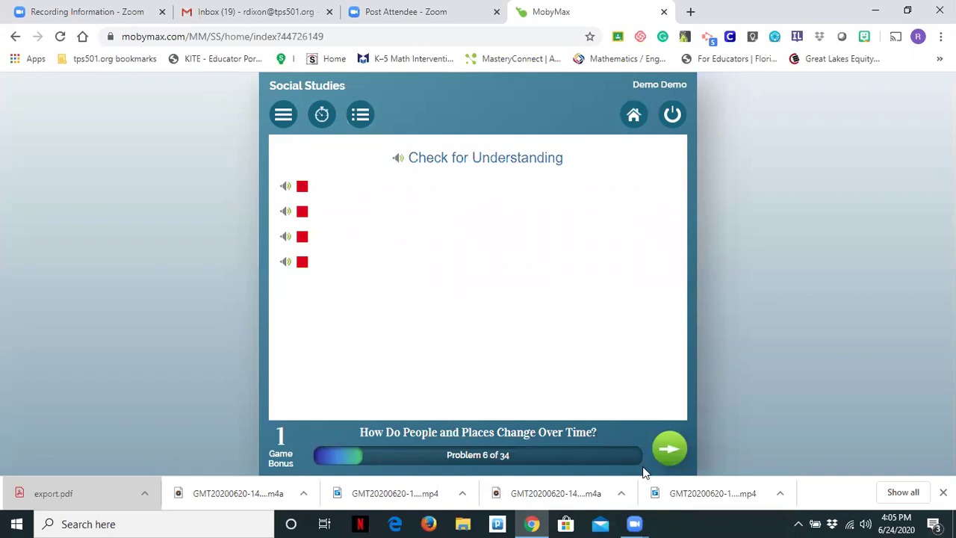
Step: Reveal all four statements on Problem 6 about history, past and present, then advance to Problem 7
{"action": "left_click", "coordinate": [678, 449]}
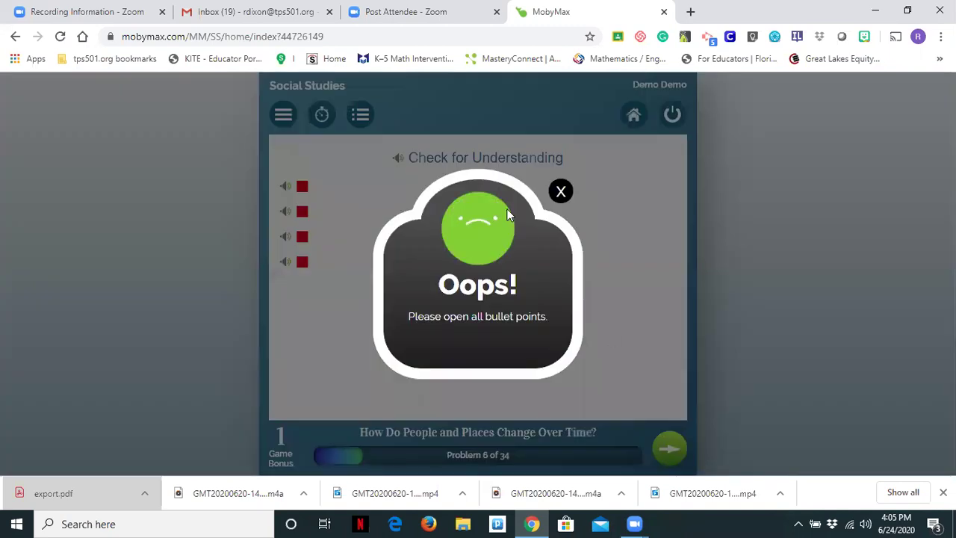
{"action": "left_click", "coordinate": [561, 188]}
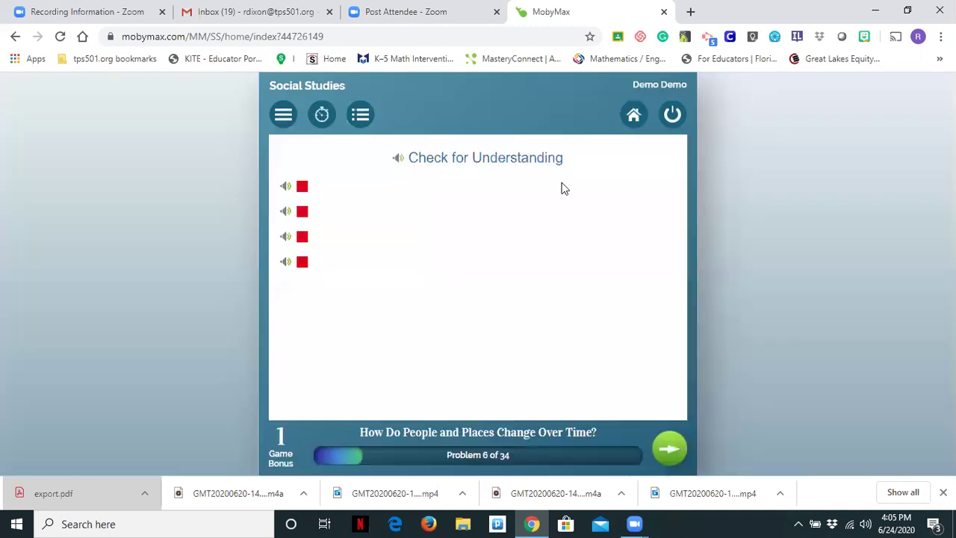
{"action": "left_click", "coordinate": [302, 189]}
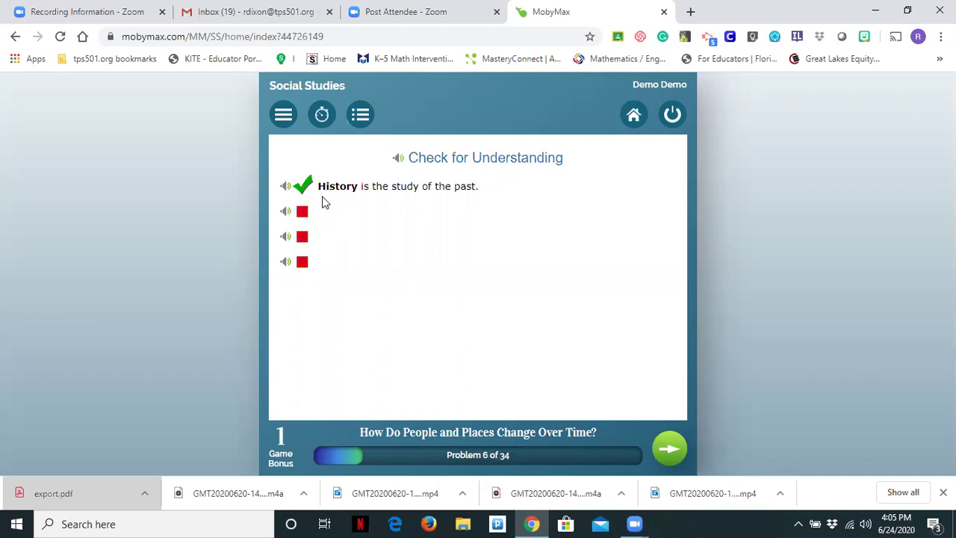
{"action": "left_click", "coordinate": [301, 215]}
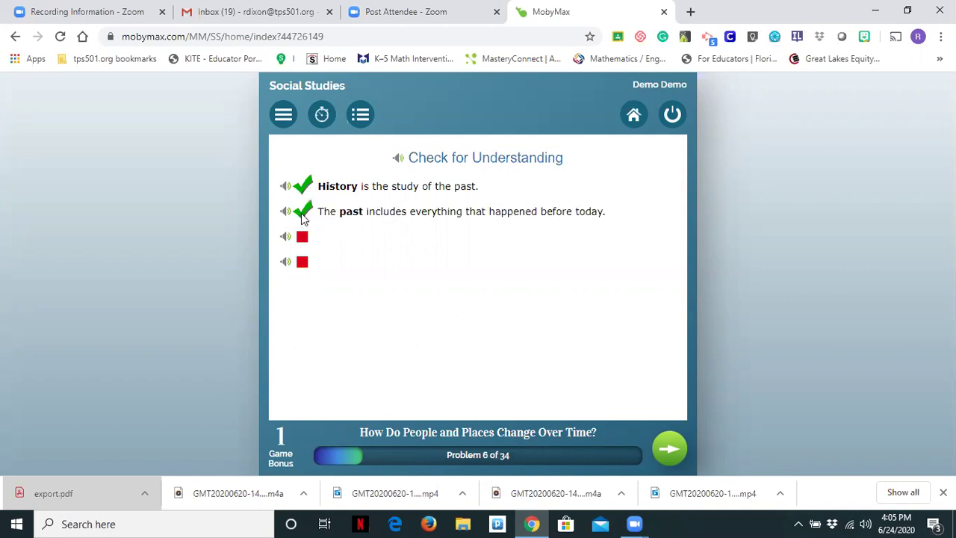
{"action": "left_click", "coordinate": [303, 239]}
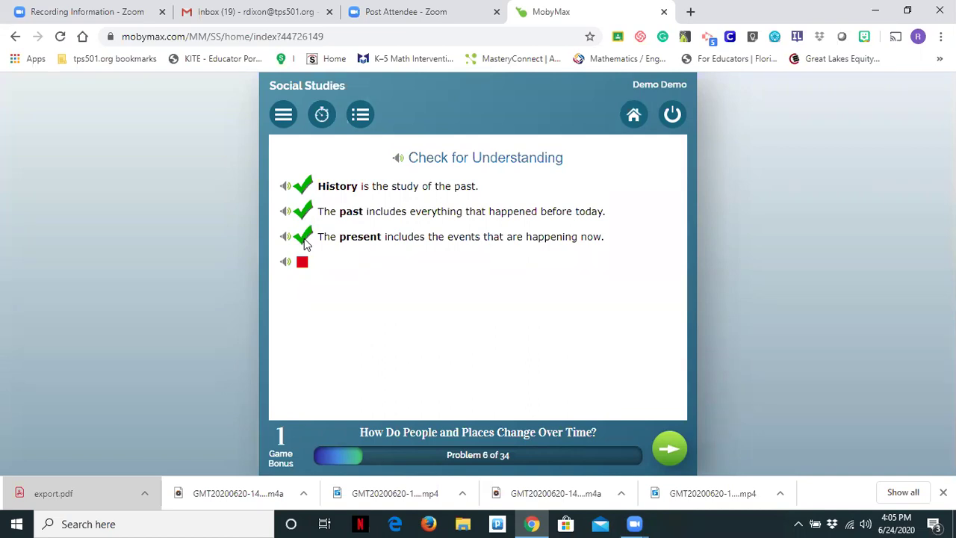
{"action": "left_click", "coordinate": [302, 263]}
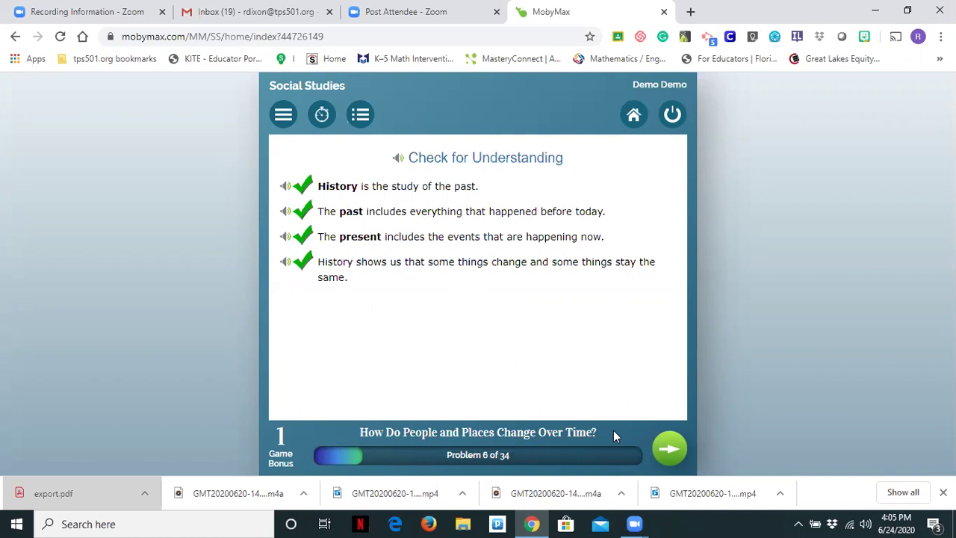
{"action": "left_click", "coordinate": [668, 452]}
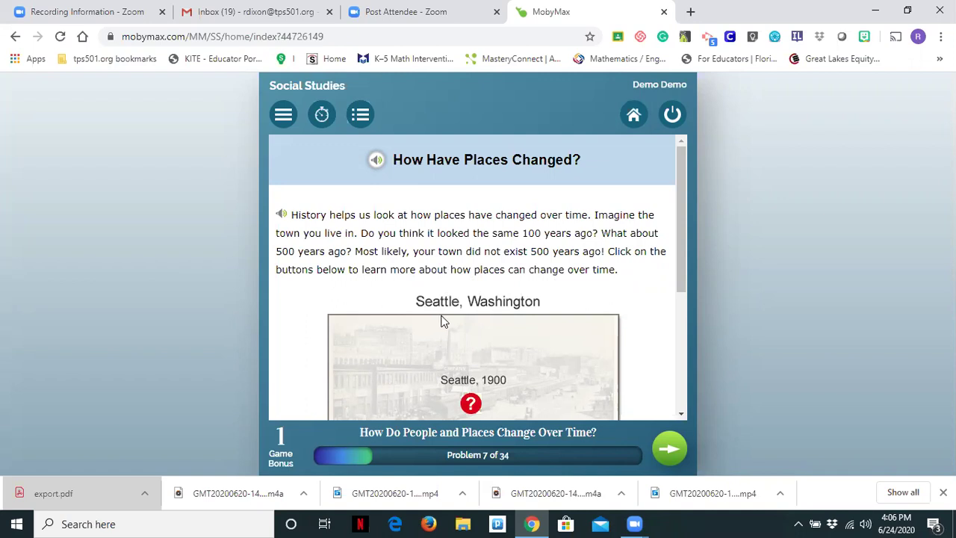
Step: Uncover the Seattle 1900 and 2011 photos and their comparison caption, and play the caption aloud
{"action": "scroll", "coordinate": [465, 313], "scroll_direction": "down", "scroll_amount": 1}
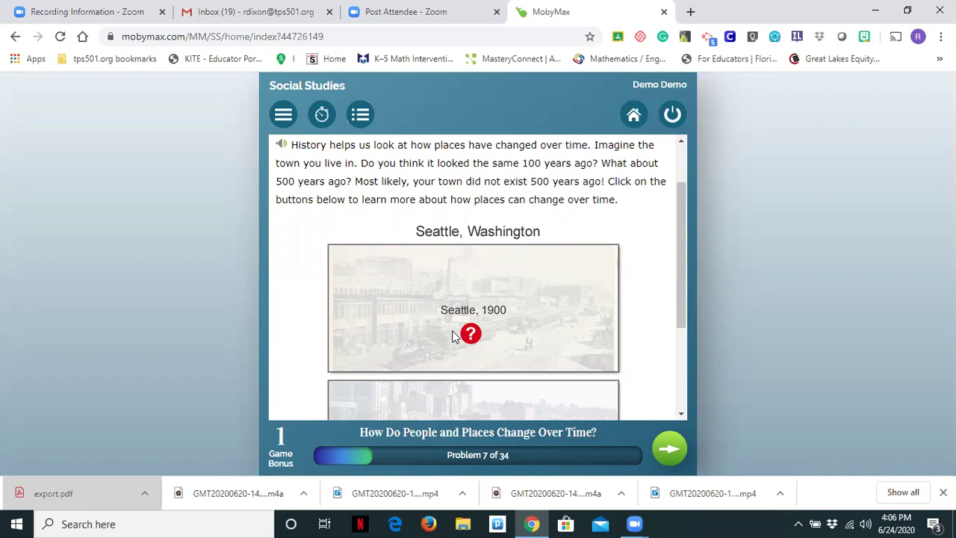
{"action": "scroll", "coordinate": [437, 229], "scroll_direction": "down", "scroll_amount": 2}
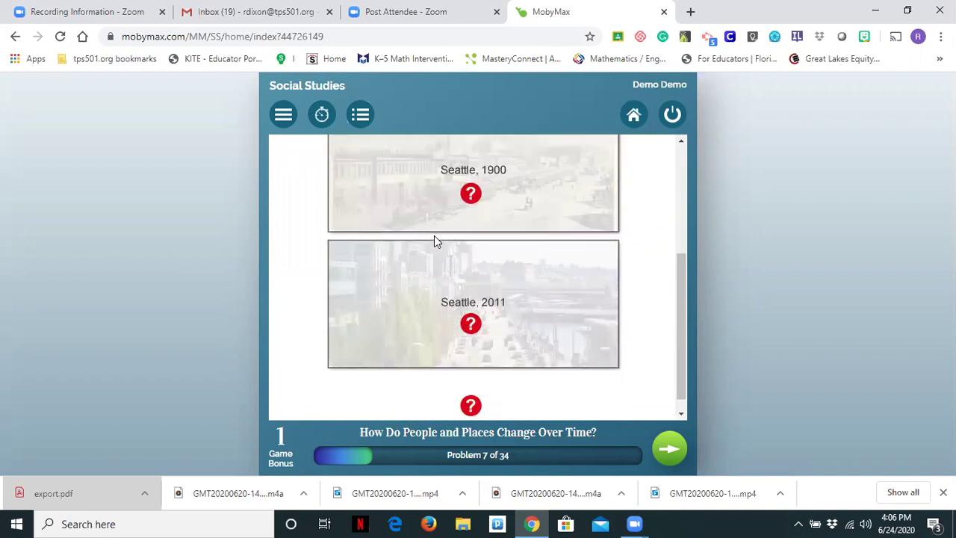
{"action": "left_click", "coordinate": [471, 194]}
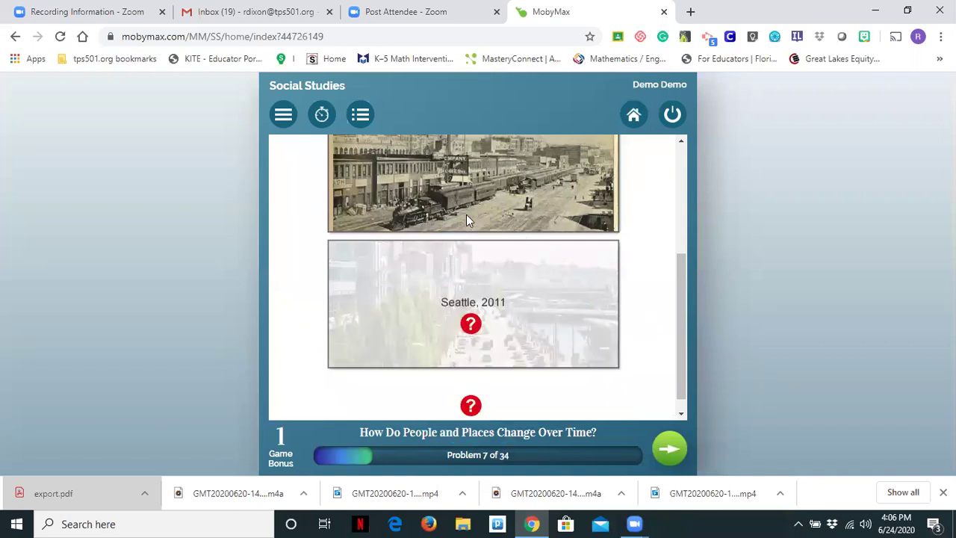
{"action": "left_click", "coordinate": [471, 325]}
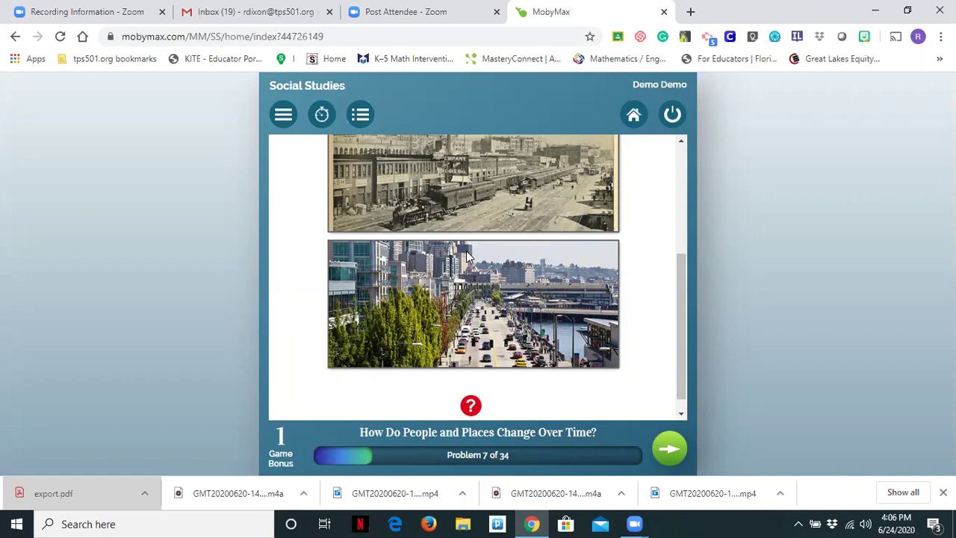
{"action": "scroll", "coordinate": [468, 256], "scroll_direction": "down", "scroll_amount": 1}
{"action": "left_click", "coordinate": [470, 394]}
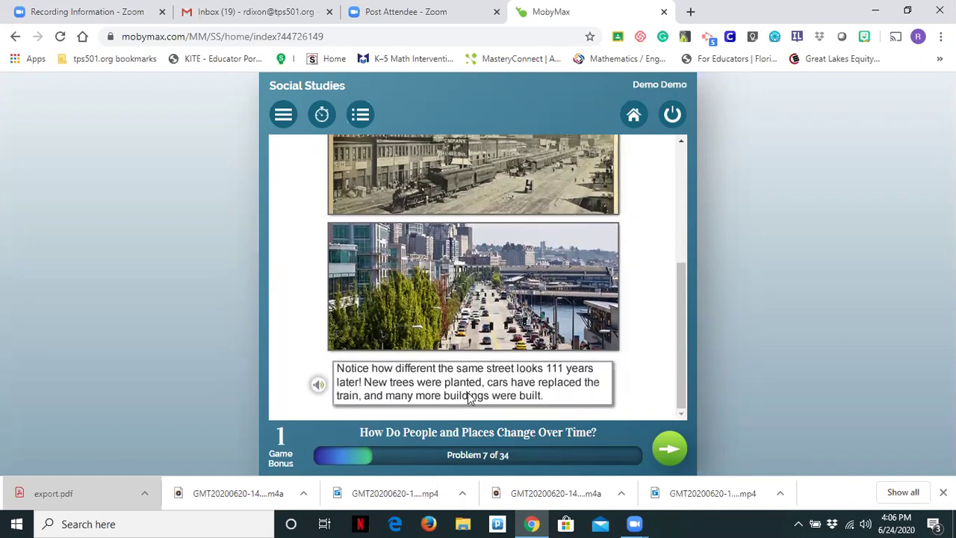
{"action": "left_click", "coordinate": [318, 384]}
Step: Submit Problem 7 and reveal the 1990 and 2004 Sheikh Zayed Road photos of Dubai
{"action": "left_click", "coordinate": [670, 452]}
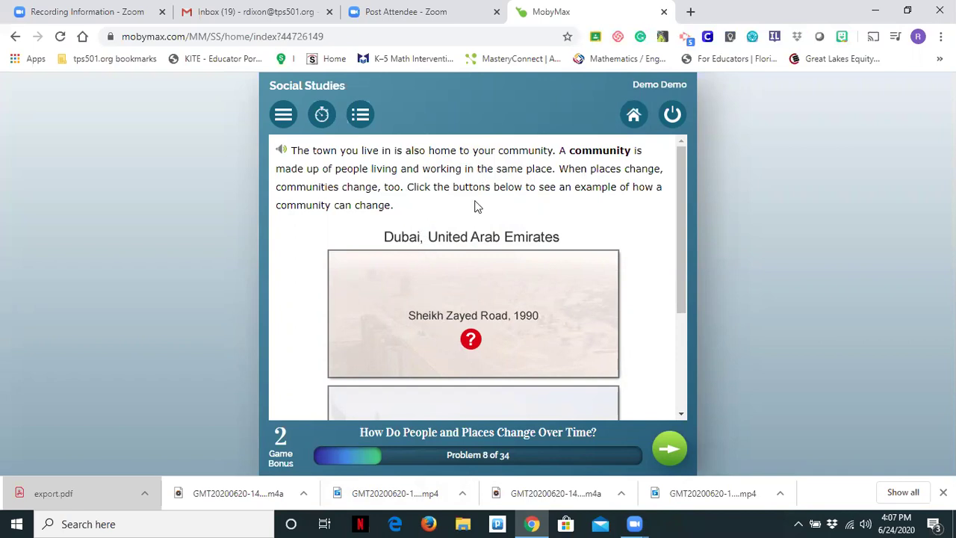
{"action": "scroll", "coordinate": [478, 207], "scroll_direction": "down", "scroll_amount": 2}
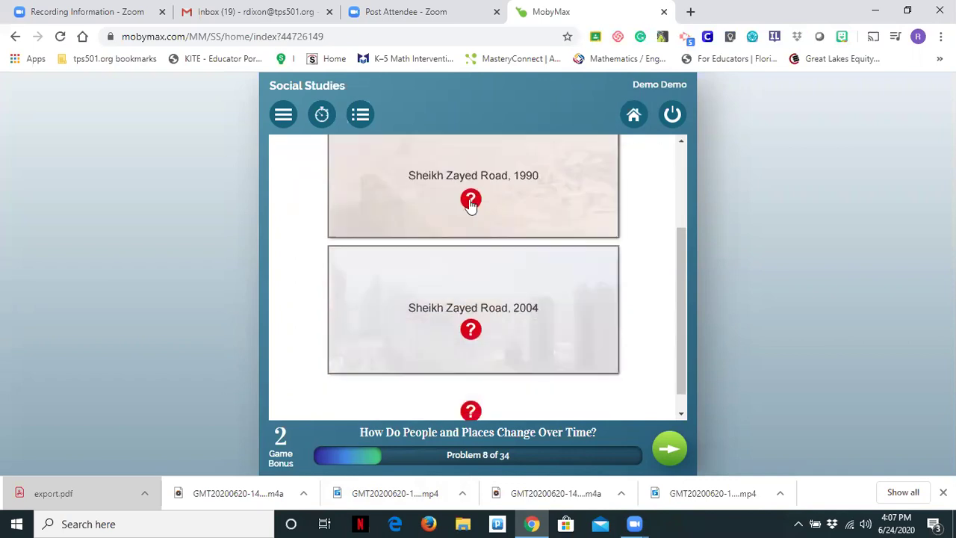
{"action": "left_click", "coordinate": [469, 200]}
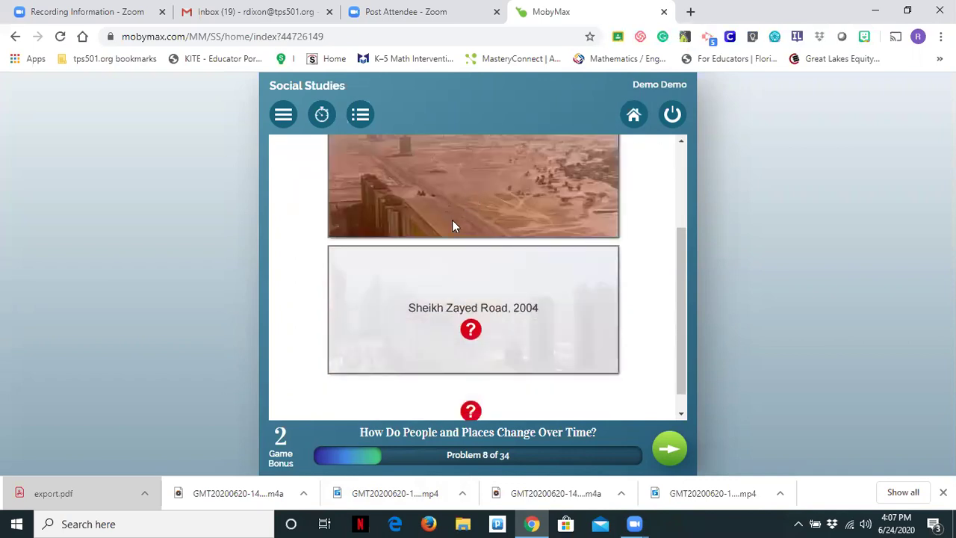
{"action": "scroll", "coordinate": [458, 238], "scroll_direction": "up", "scroll_amount": 1}
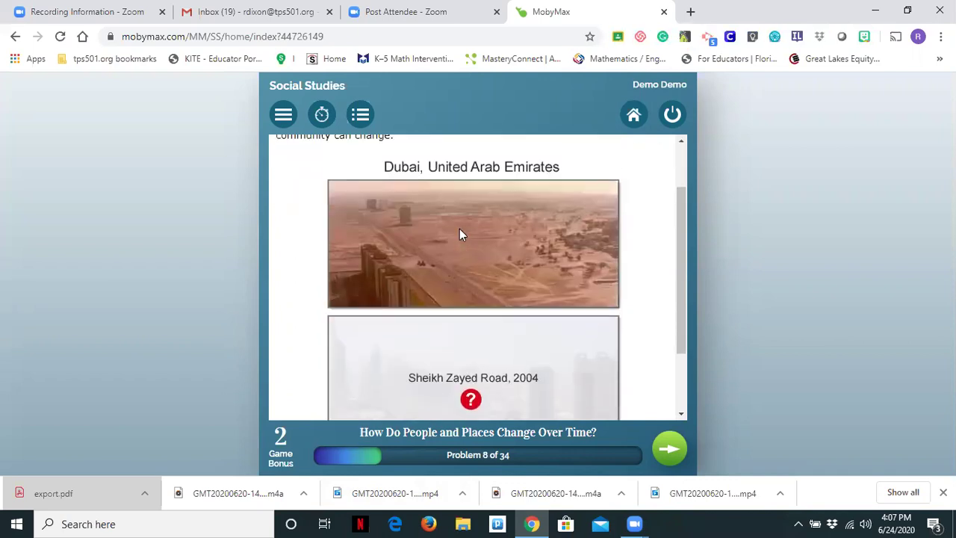
{"action": "left_click", "coordinate": [470, 406]}
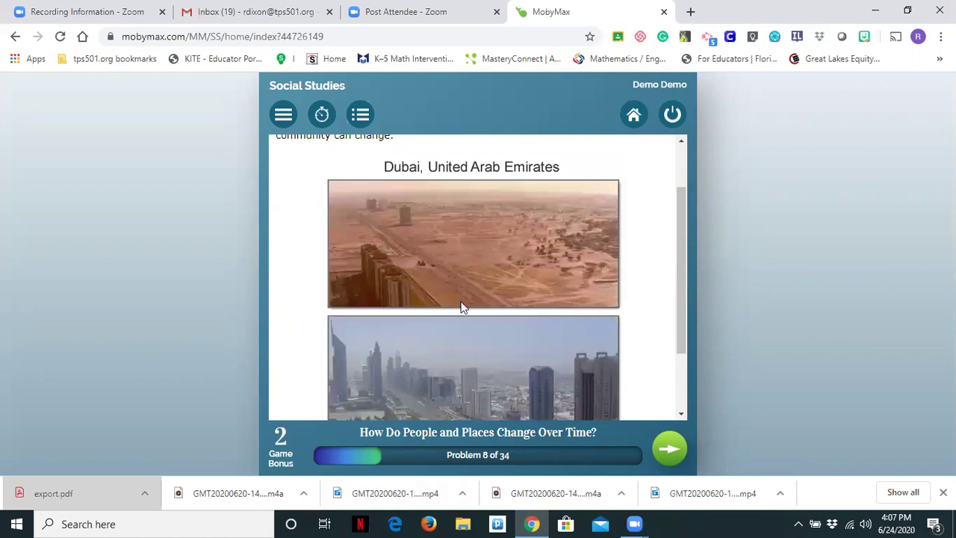
Step: Reveal the caption about Dubai's change, hear it read aloud, and continue to Problem 9
{"action": "scroll", "coordinate": [460, 301], "scroll_direction": "down", "scroll_amount": 1}
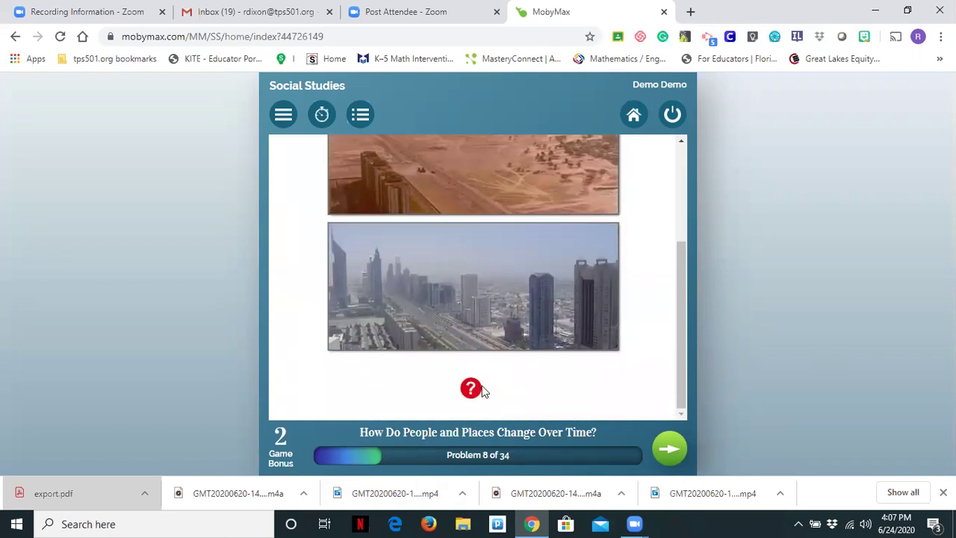
{"action": "left_click", "coordinate": [478, 391]}
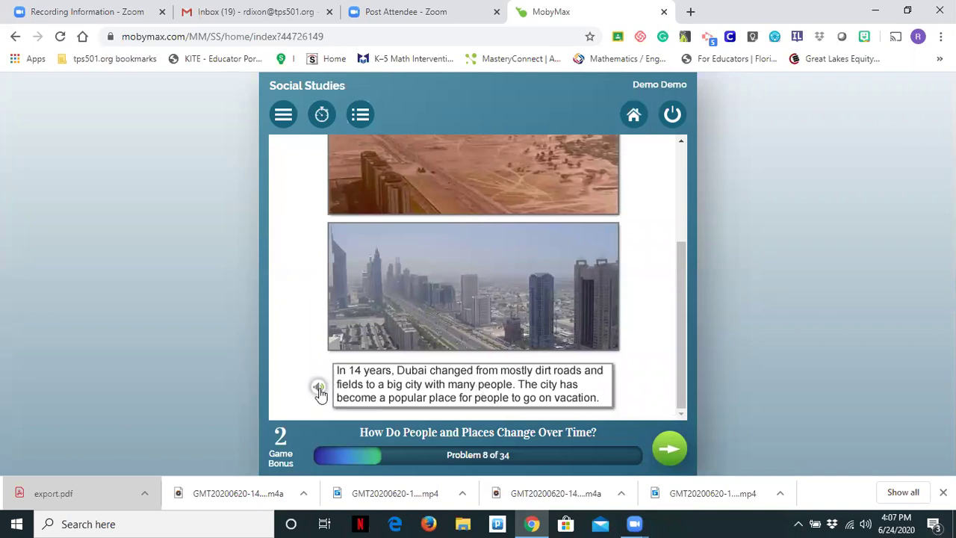
{"action": "left_click", "coordinate": [319, 389]}
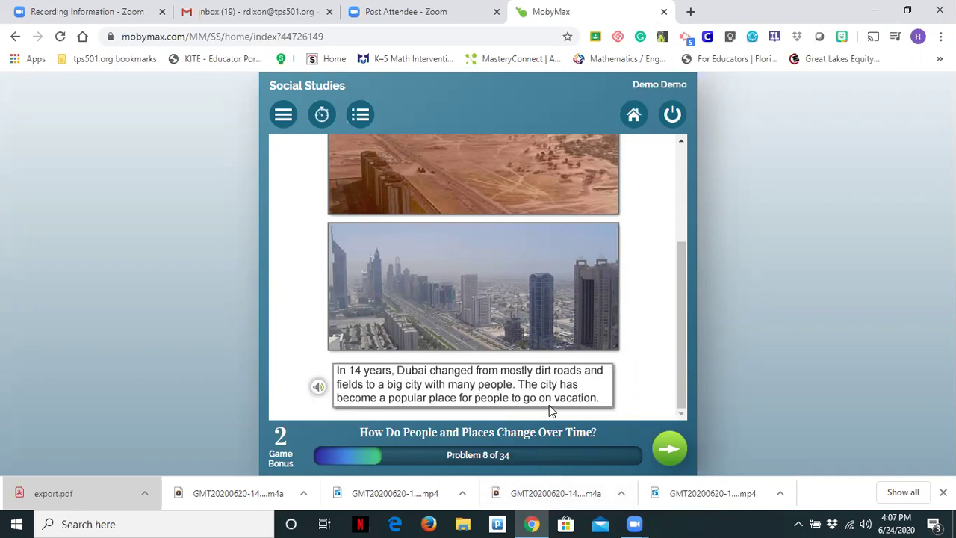
{"action": "left_click", "coordinate": [670, 451]}
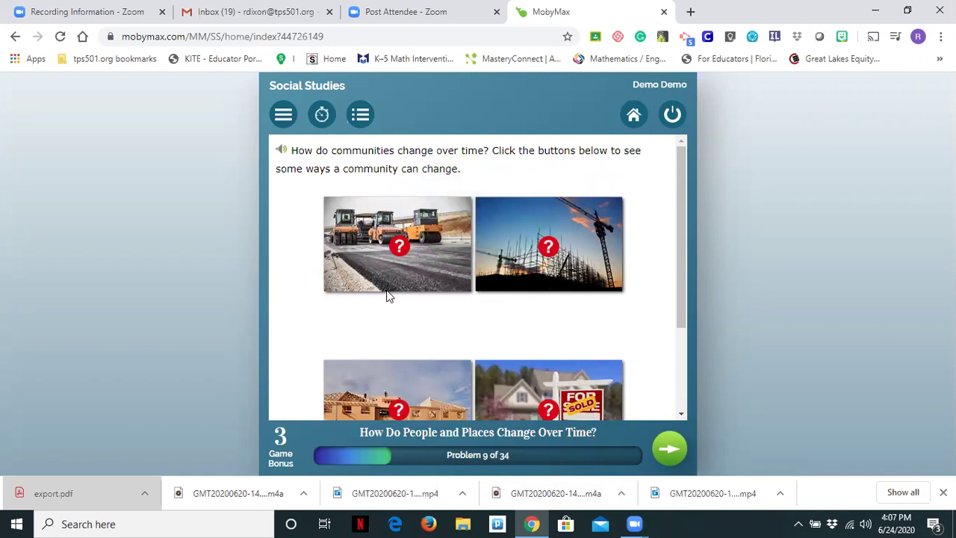
Step: Reveal the road-building, crane, house-building and house-for-sale captions, play the house caption, and advance
{"action": "left_click", "coordinate": [402, 249]}
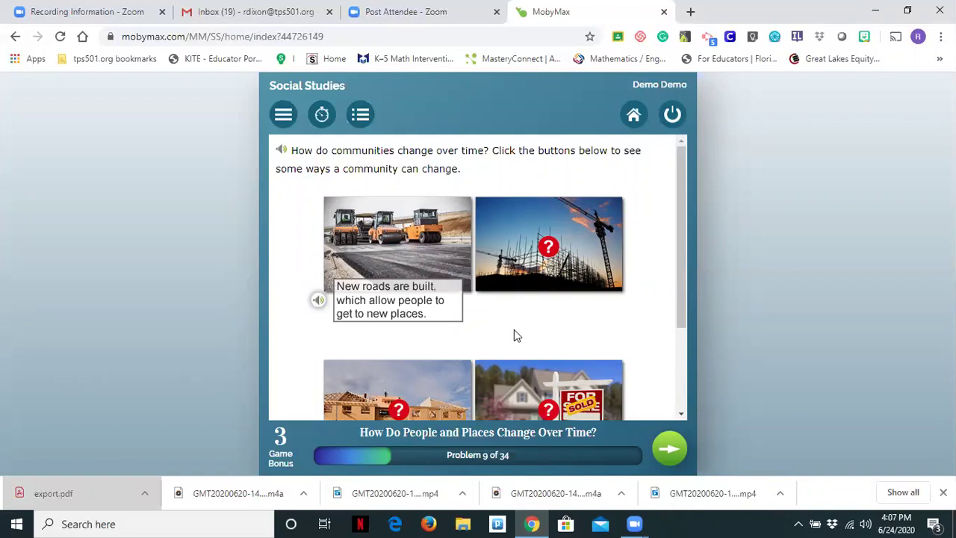
{"action": "left_click", "coordinate": [549, 248]}
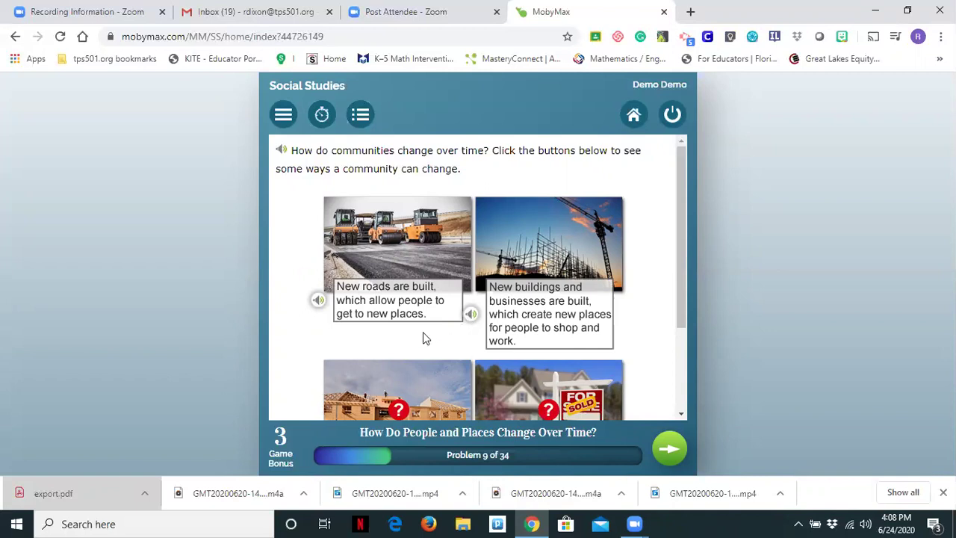
{"action": "scroll", "coordinate": [423, 338], "scroll_direction": "down", "scroll_amount": 3}
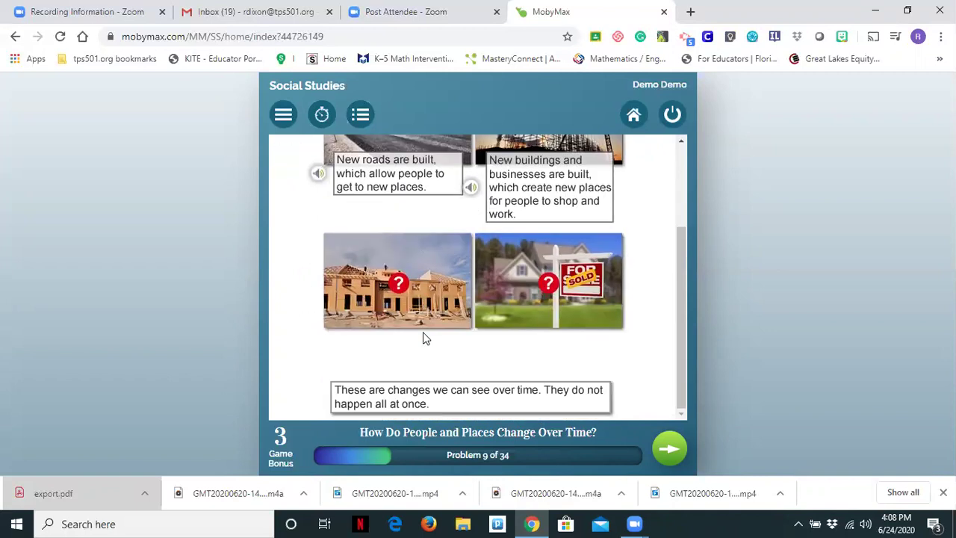
{"action": "left_click", "coordinate": [399, 283]}
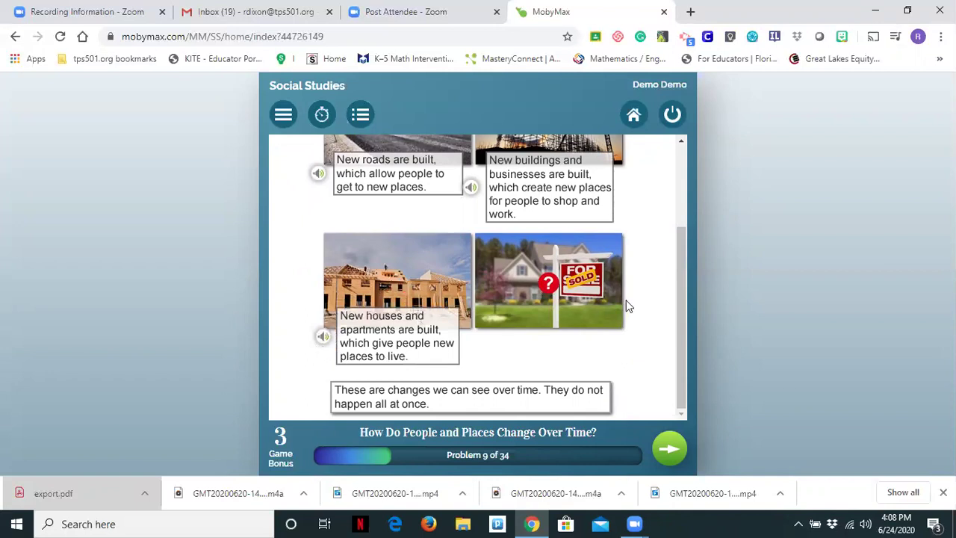
{"action": "left_click", "coordinate": [549, 286]}
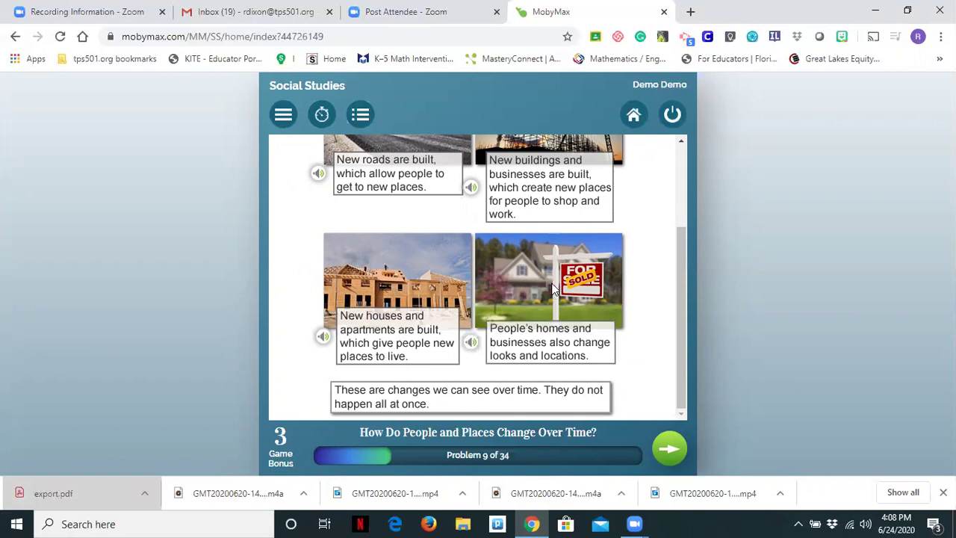
{"action": "left_click", "coordinate": [471, 346]}
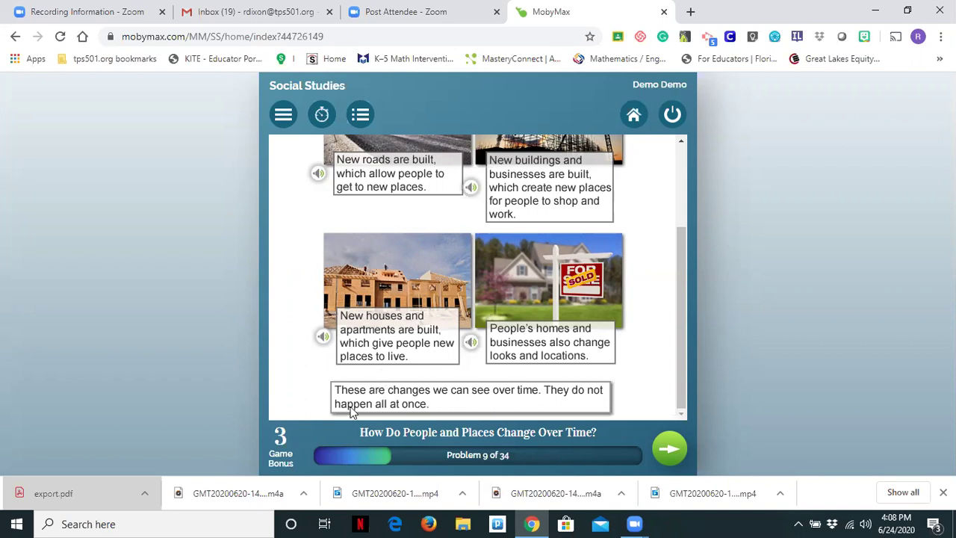
{"action": "left_click", "coordinate": [675, 452]}
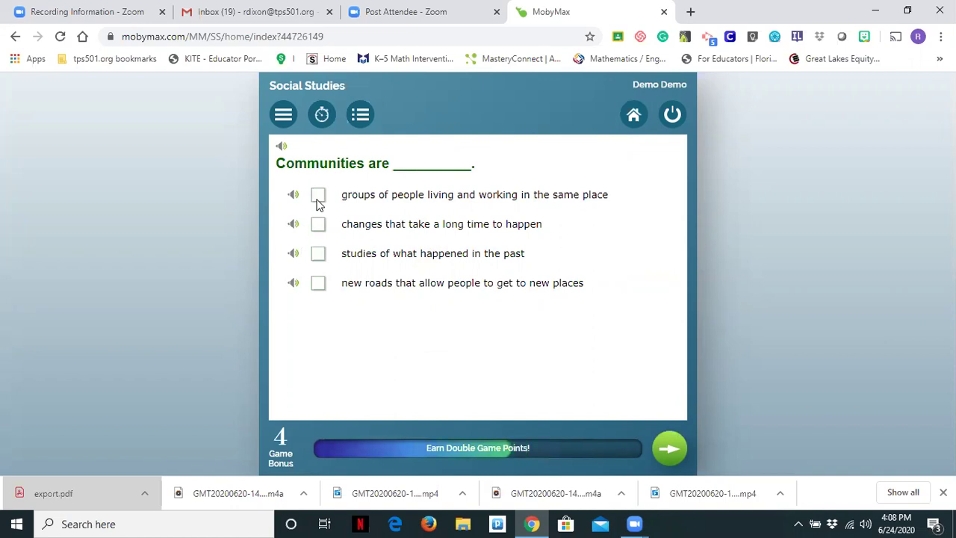
Step: Choose 'groups of people living and working in the same place' and submit the answer
{"action": "left_click", "coordinate": [317, 198]}
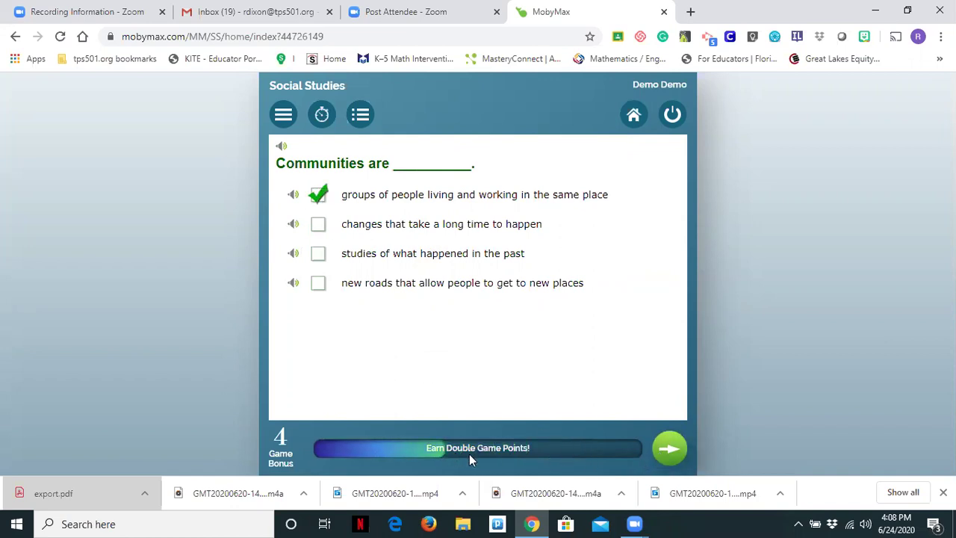
{"action": "left_click", "coordinate": [674, 454]}
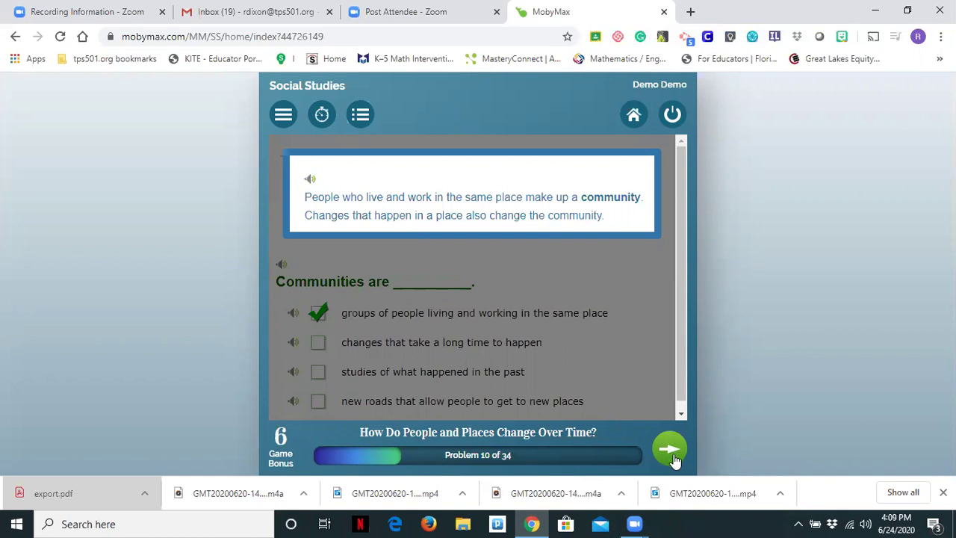
Step: On Problem 11, fill the blanks with 'over time' and 'community' and submit the sentence
{"action": "left_click", "coordinate": [671, 451]}
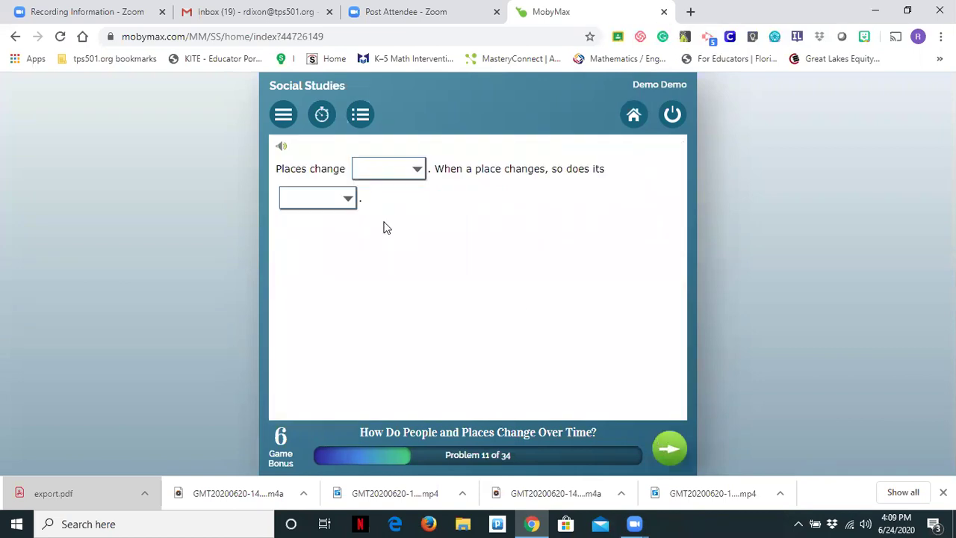
{"action": "left_click", "coordinate": [395, 177]}
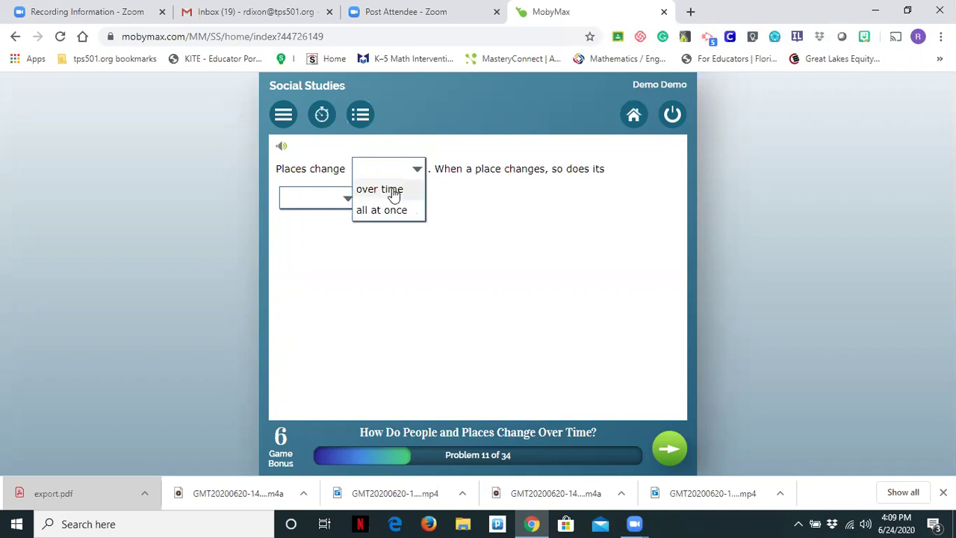
{"action": "left_click", "coordinate": [409, 195]}
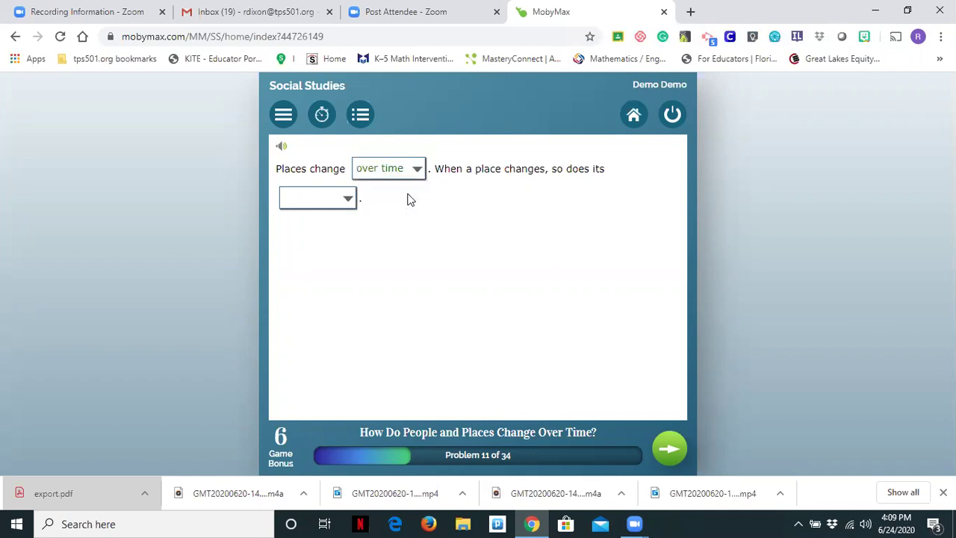
{"action": "left_click", "coordinate": [342, 203]}
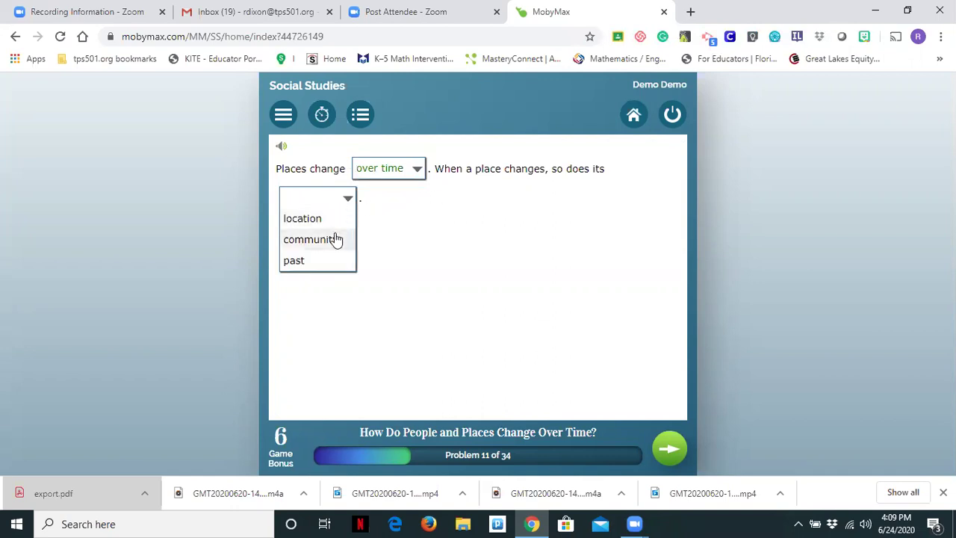
{"action": "left_click", "coordinate": [335, 240]}
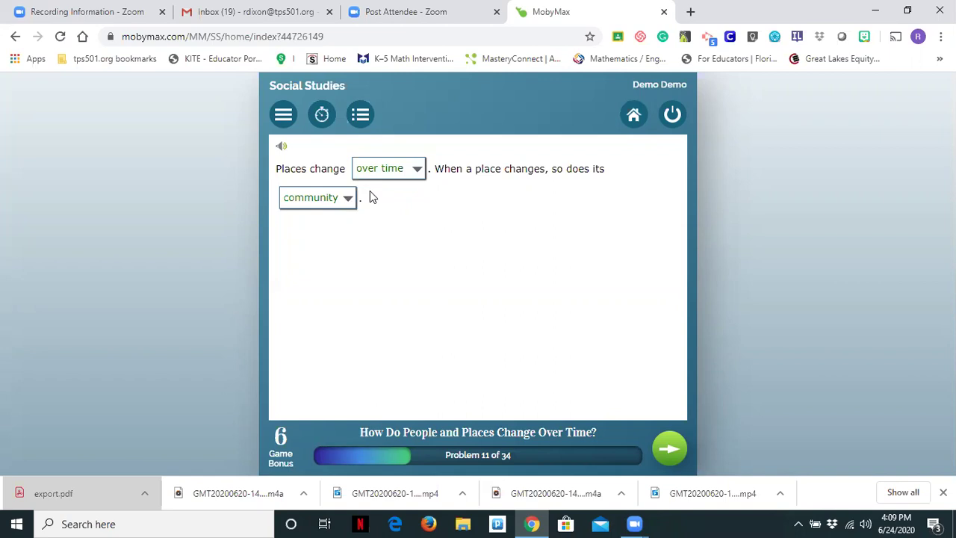
{"action": "left_click", "coordinate": [677, 450]}
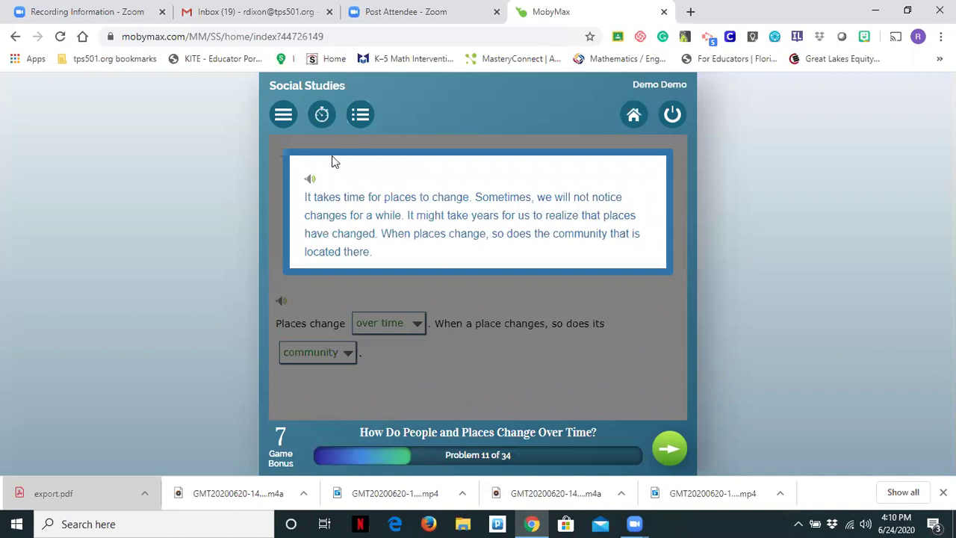
Step: Check the lesson's Session Minutes timer, then browse the Table of Contents page thumbnails
{"action": "left_click", "coordinate": [283, 115]}
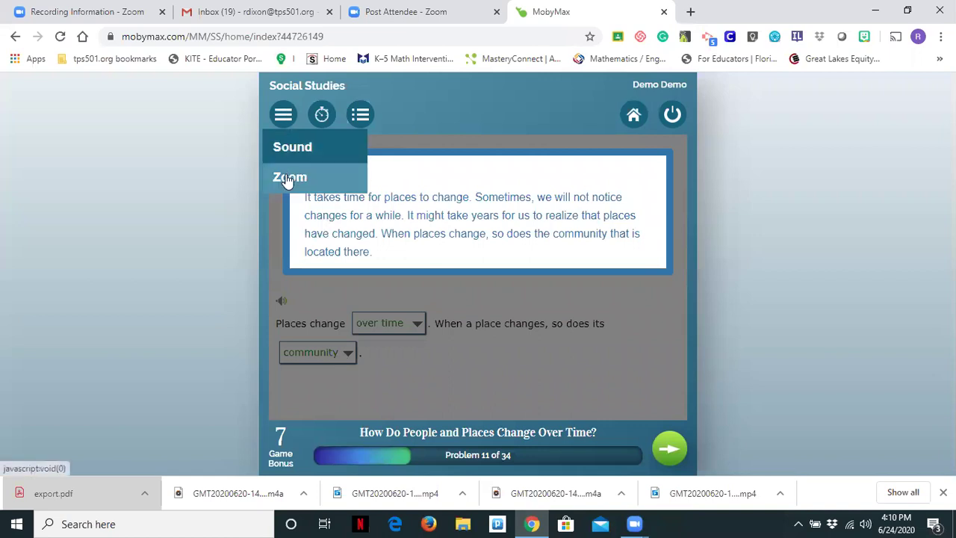
{"action": "mouse_move", "coordinate": [319, 113]}
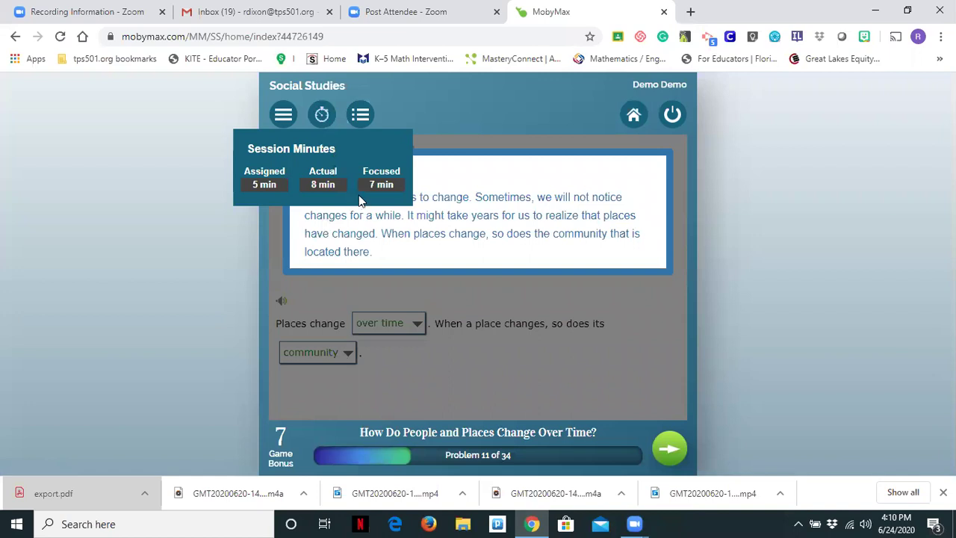
{"action": "left_click", "coordinate": [361, 115]}
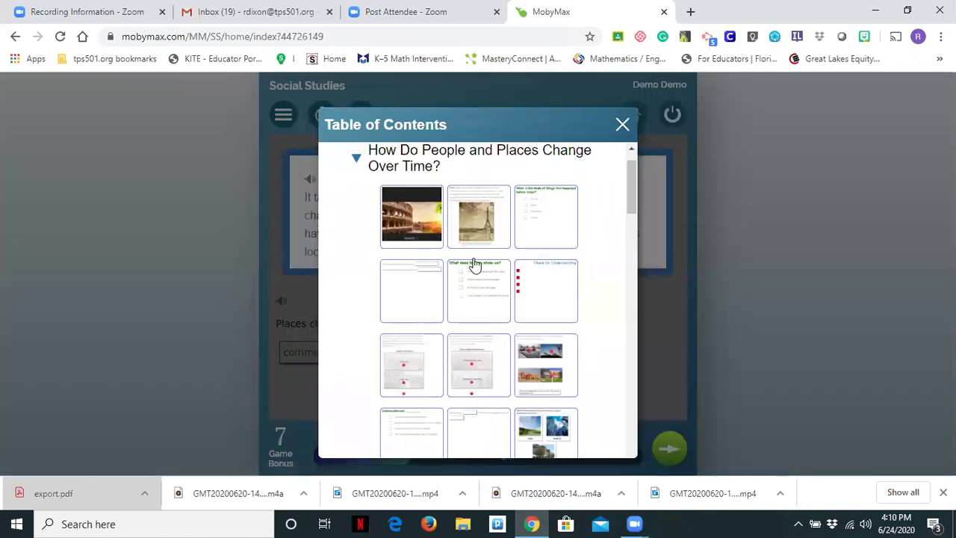
{"action": "scroll", "coordinate": [443, 269], "scroll_direction": "down", "scroll_amount": 3}
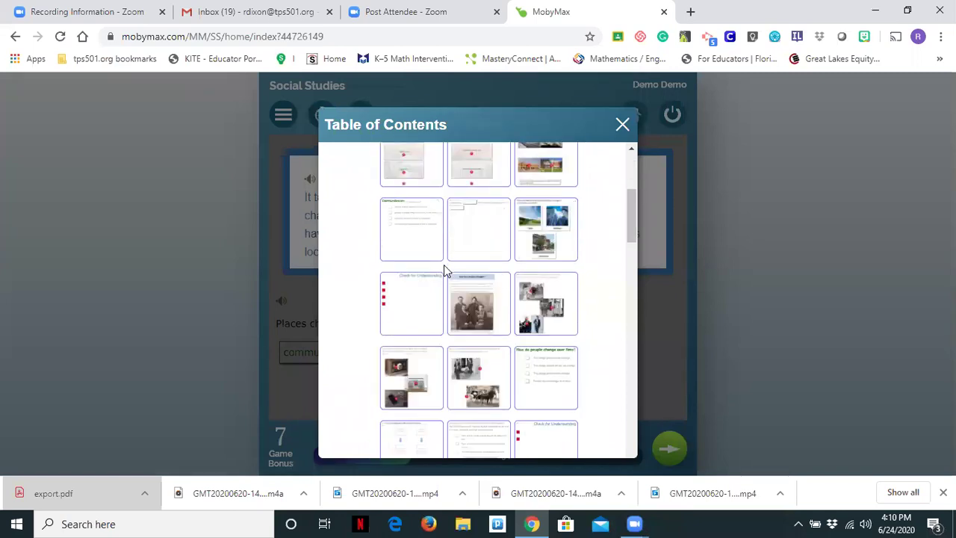
{"action": "scroll", "coordinate": [447, 273], "scroll_direction": "down", "scroll_amount": 5}
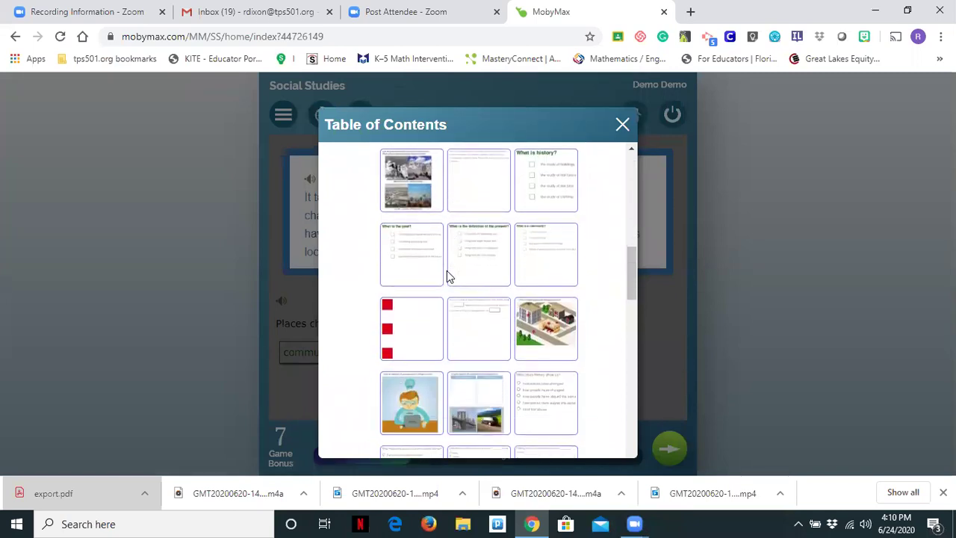
{"action": "scroll", "coordinate": [448, 277], "scroll_direction": "down", "scroll_amount": 2}
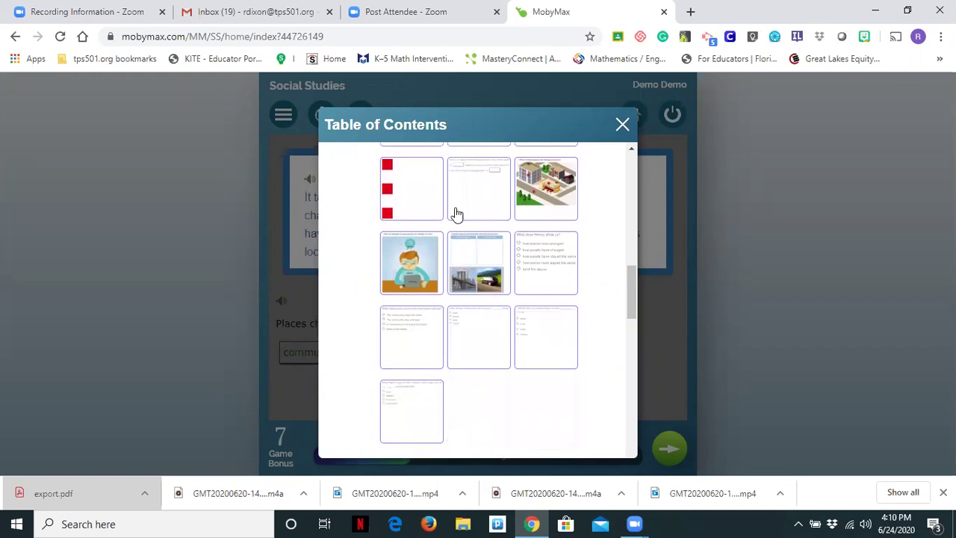
{"action": "scroll", "coordinate": [452, 219], "scroll_direction": "up", "scroll_amount": 3}
{"action": "scroll", "coordinate": [456, 228], "scroll_direction": "up", "scroll_amount": 1}
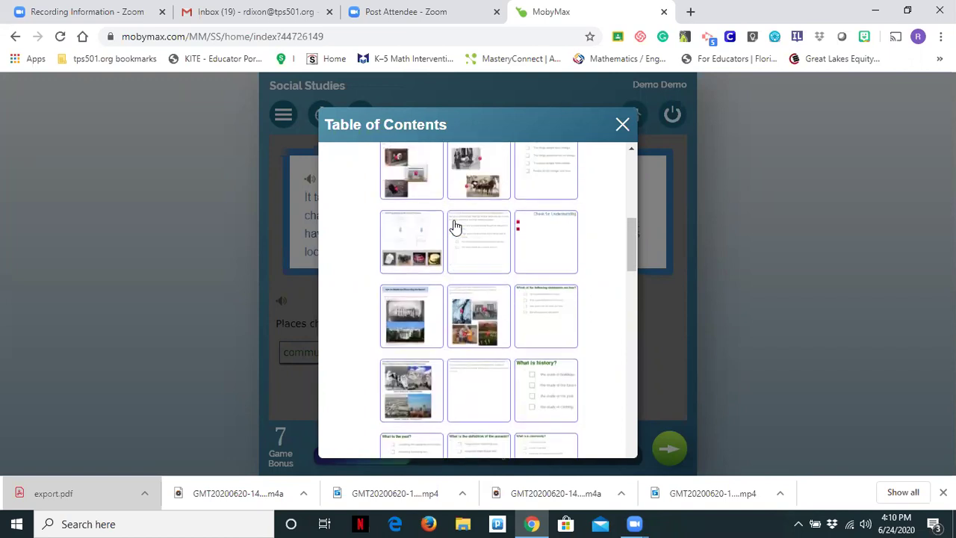
{"action": "scroll", "coordinate": [456, 227], "scroll_direction": "up", "scroll_amount": 3}
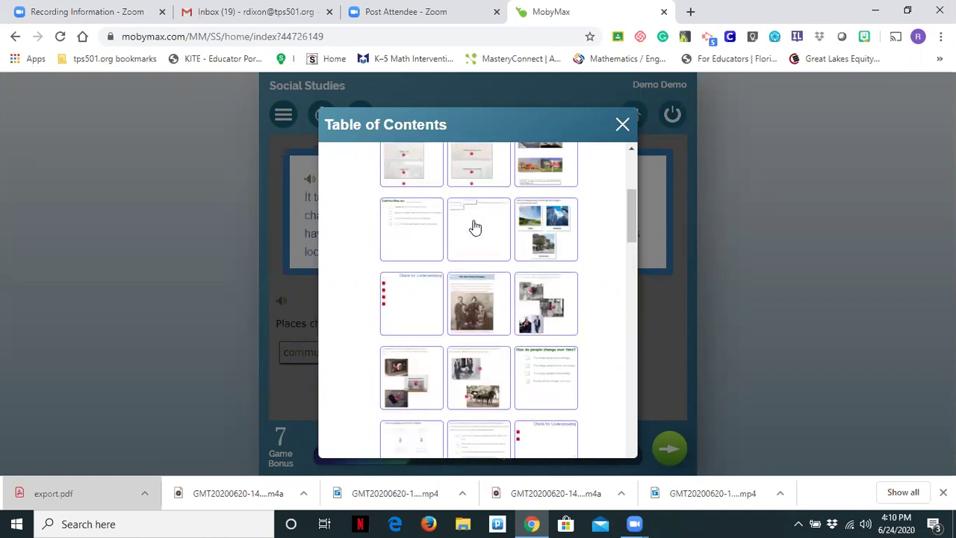
Step: Close the Table of Contents and try a student sign-in with an e-mail username and password
{"action": "left_click", "coordinate": [623, 125]}
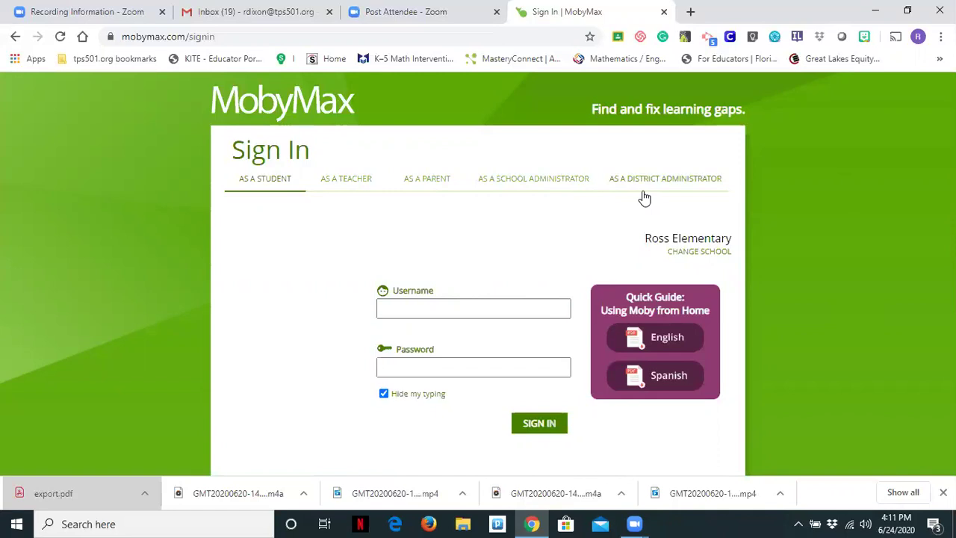
{"action": "left_click", "coordinate": [478, 313]}
{"action": "left_click", "coordinate": [393, 364]}
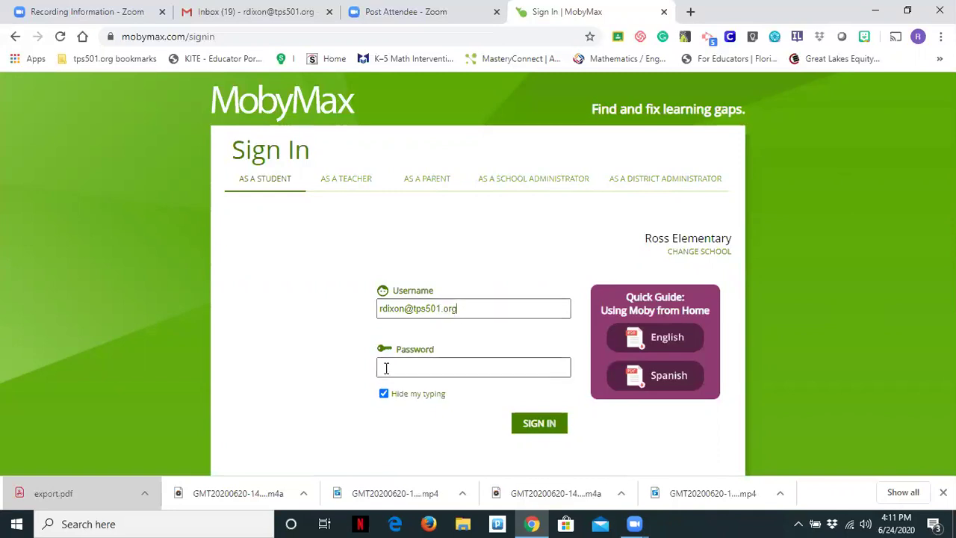
{"action": "type", "text": "••••••••"}
{"action": "key", "text": "Return"}
{"action": "left_click", "coordinate": [396, 310]}
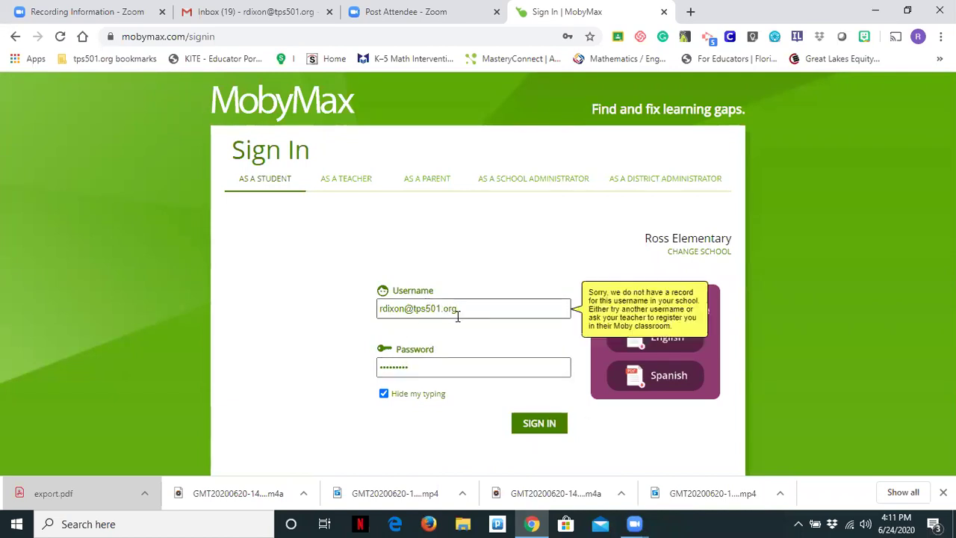
{"action": "left_click", "coordinate": [456, 369]}
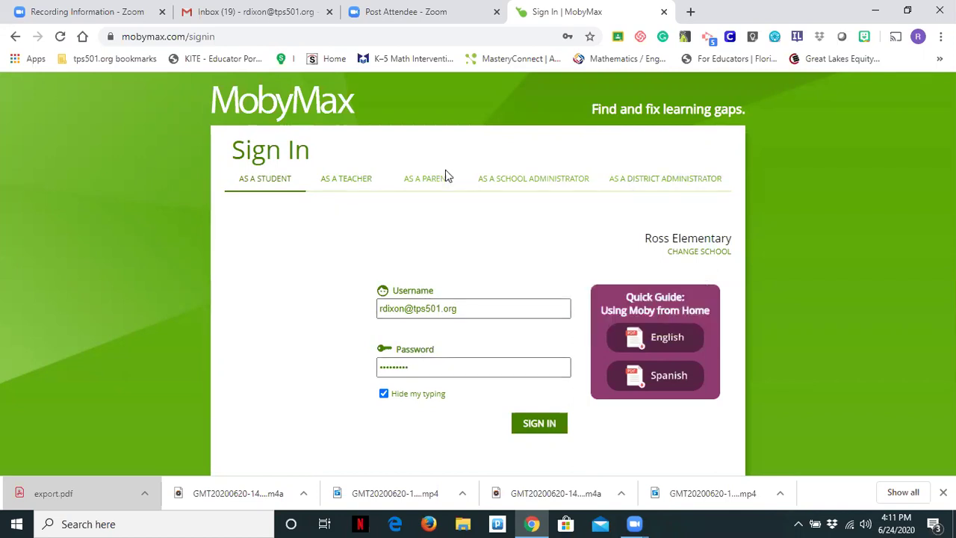
Step: Sign in as a district administrator with the school e-mail and password, retrying the password
{"action": "left_click", "coordinate": [626, 180]}
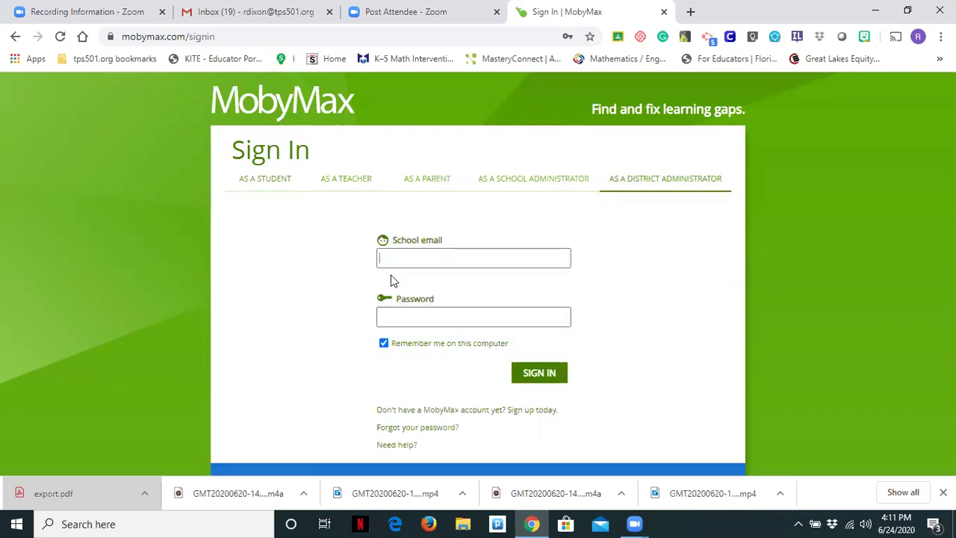
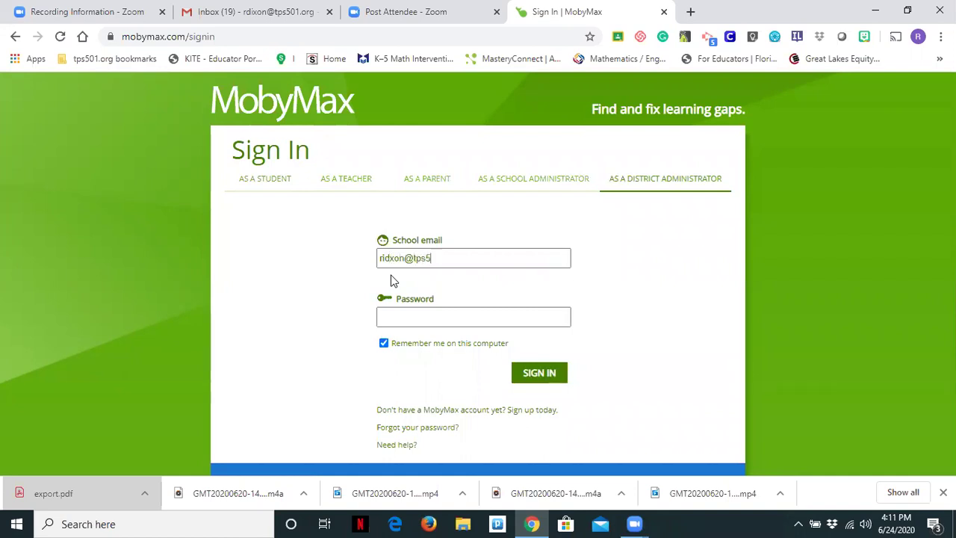
{"action": "left_click", "coordinate": [385, 316]}
{"action": "type", "text": "*******"}
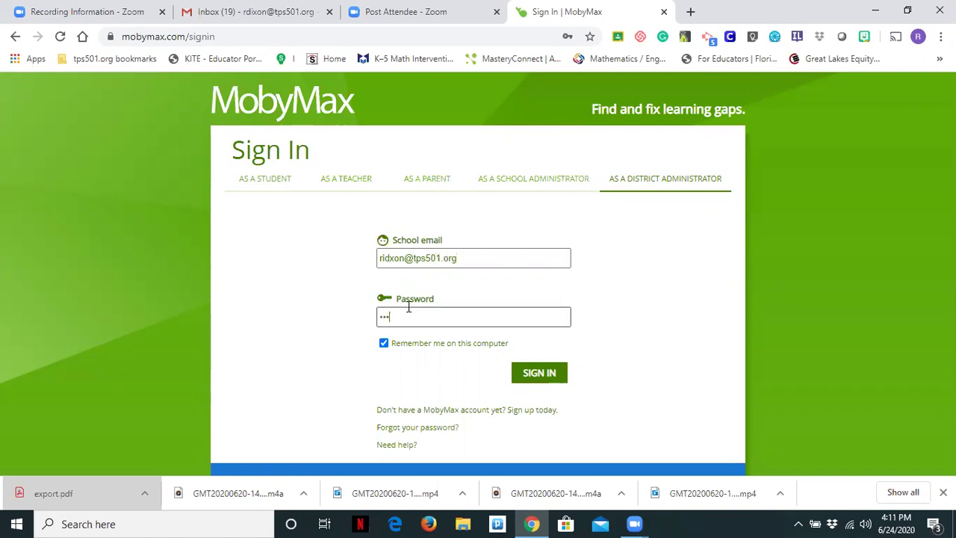
{"action": "type", "text": "**"}
{"action": "key", "text": "Return"}
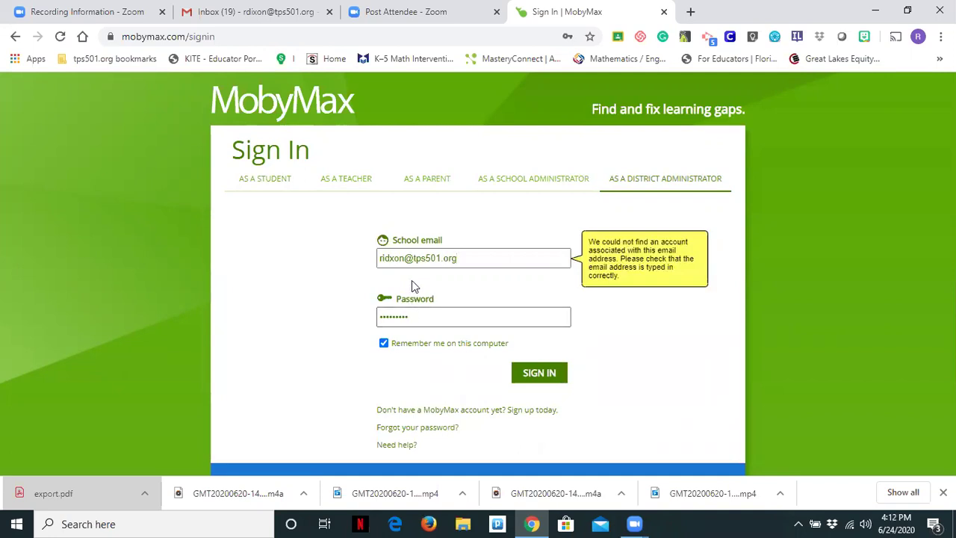
{"action": "double_click", "coordinate": [420, 319]}
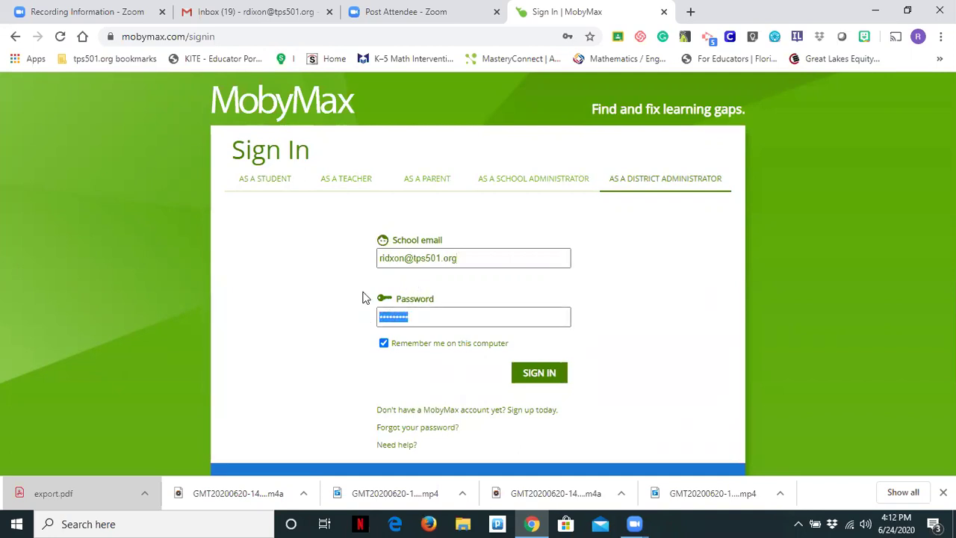
{"action": "type", "text": "*********"}
{"action": "key", "text": "Return"}
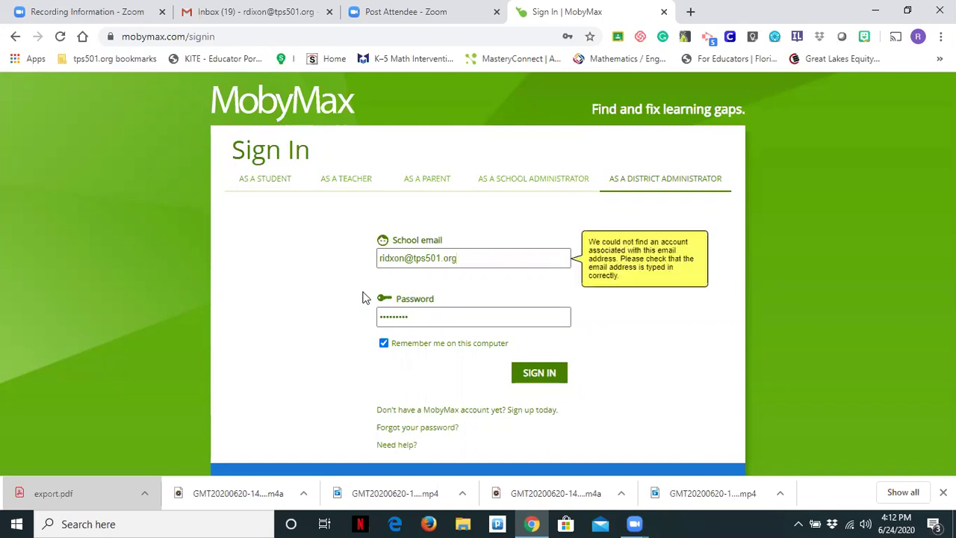
Step: Correct the misspelled school e-mail and sign in to the district dashboard
{"action": "left_click", "coordinate": [390, 258]}
{"action": "key", "text": "BackSpace"}
{"action": "key", "text": "BackSpace"}
{"action": "type", "text": "di"}
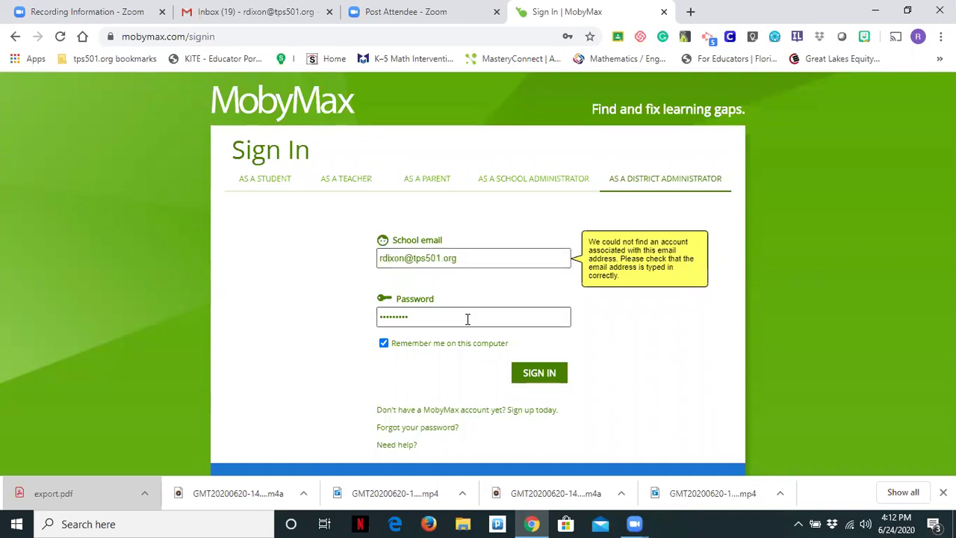
{"action": "left_click", "coordinate": [504, 372]}
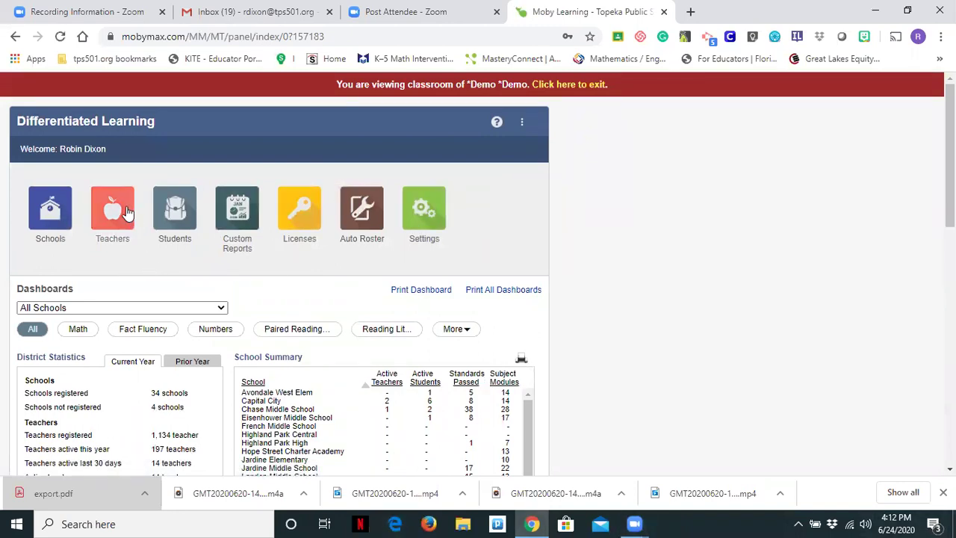
Step: Open the district Teachers list and enter the *Demo *Demo teacher's classroom
{"action": "left_click", "coordinate": [123, 212]}
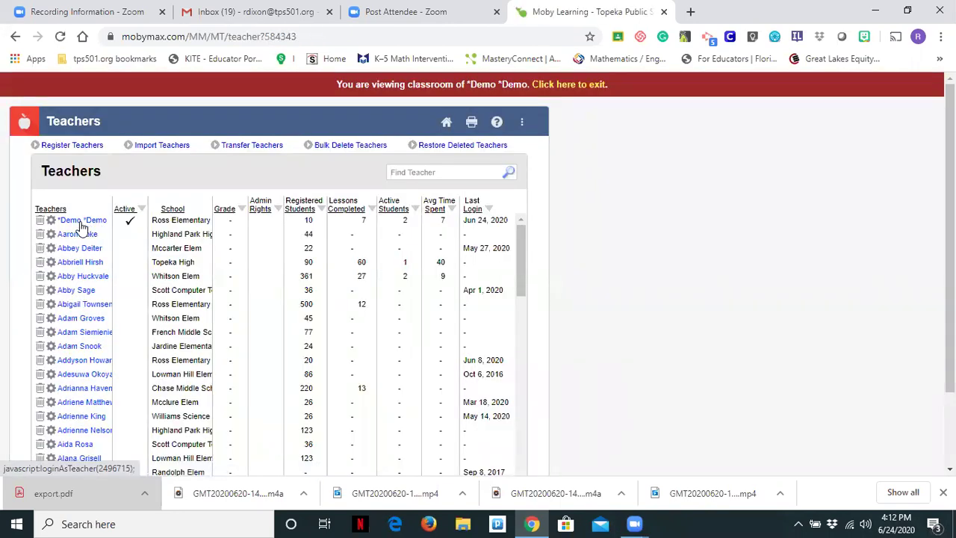
{"action": "left_click", "coordinate": [83, 222]}
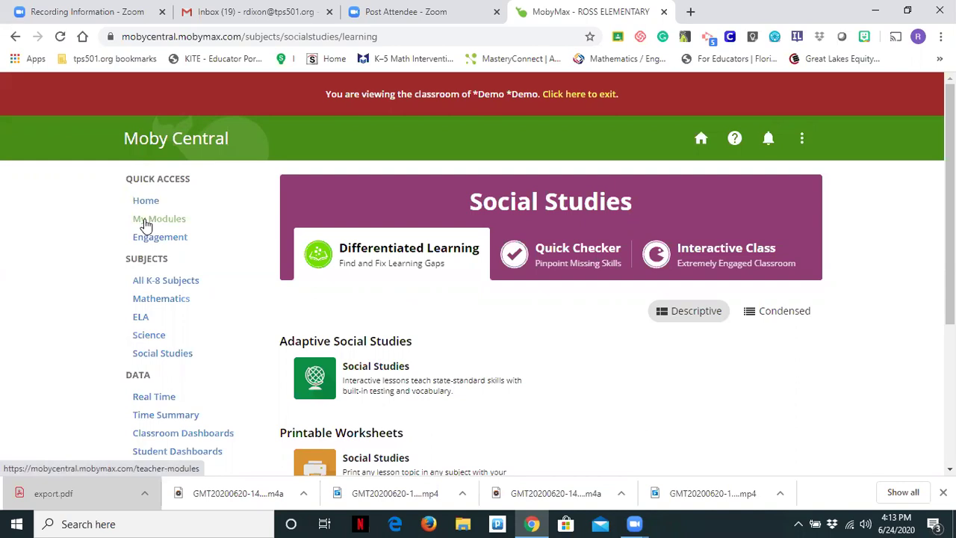
Step: Open the My Modules page and scan its module list
{"action": "left_click", "coordinate": [146, 224]}
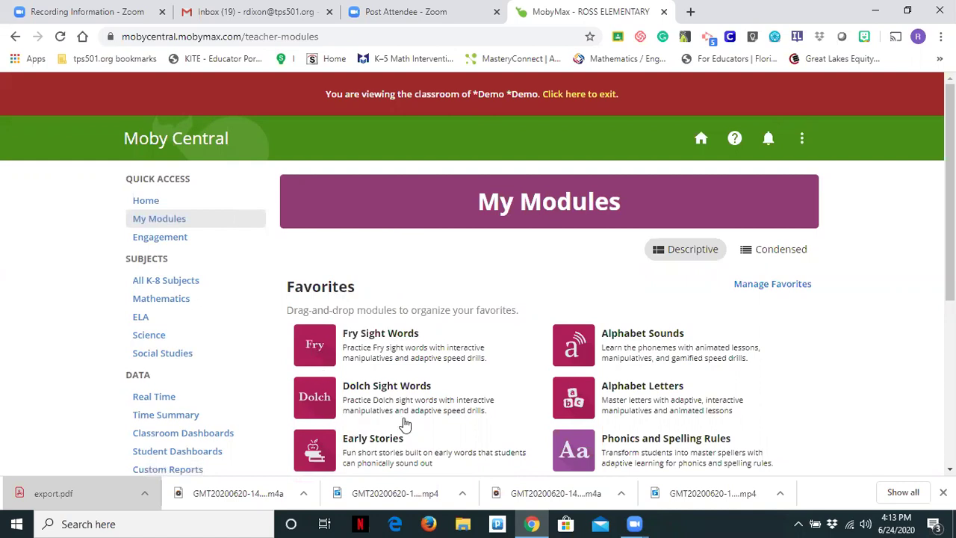
{"action": "scroll", "coordinate": [723, 325], "scroll_direction": "down", "scroll_amount": 2}
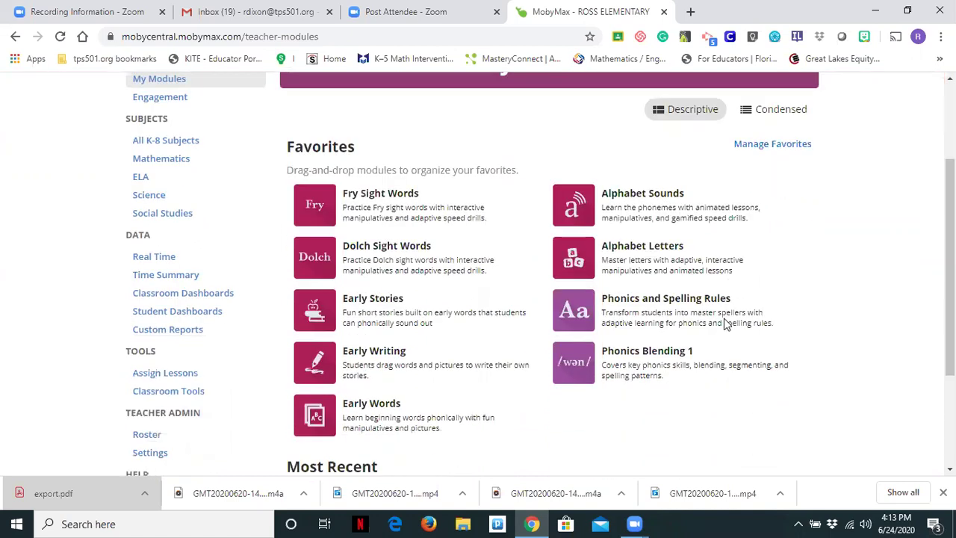
{"action": "scroll", "coordinate": [724, 324], "scroll_direction": "up", "scroll_amount": 1}
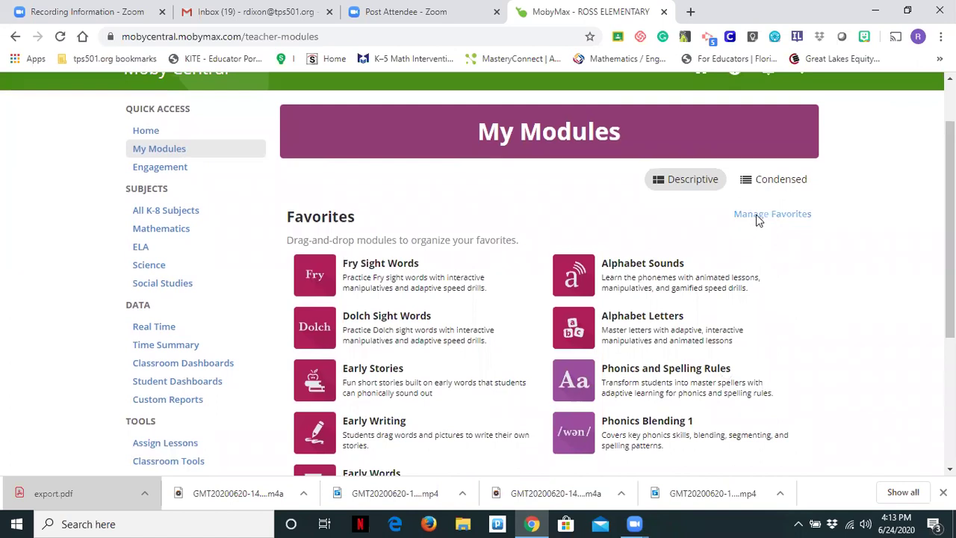
Step: Review the checked favorites in Manage Favorites, then close it
{"action": "left_click", "coordinate": [756, 215]}
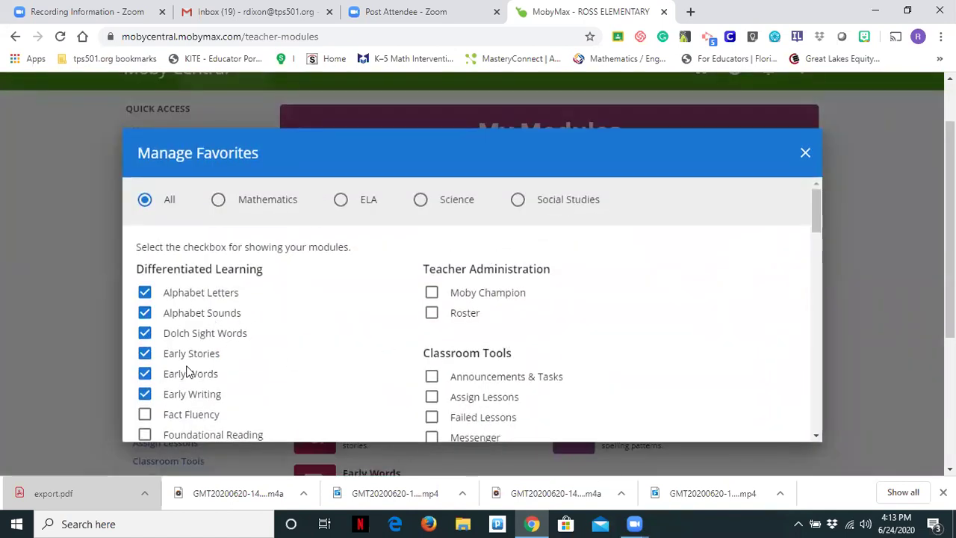
{"action": "scroll", "coordinate": [188, 372], "scroll_direction": "down", "scroll_amount": 1}
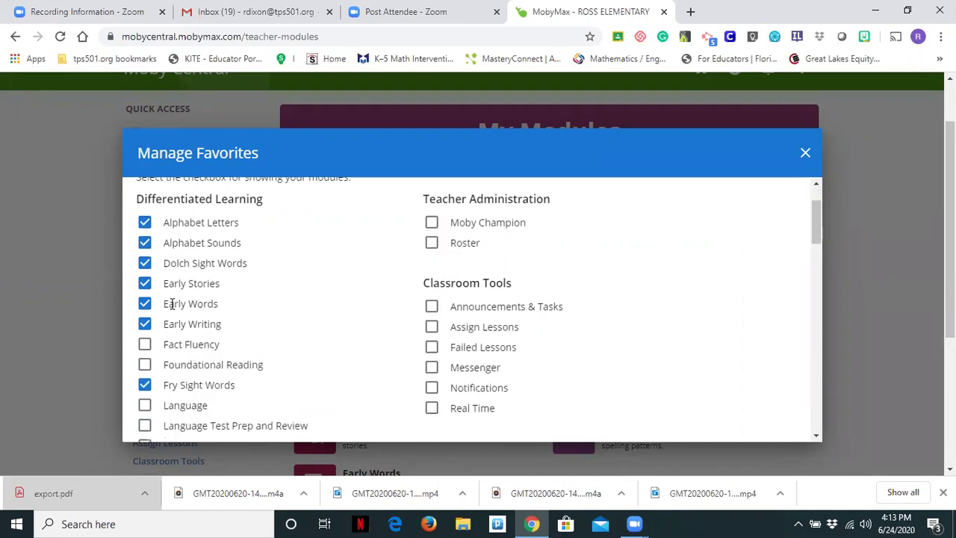
{"action": "scroll", "coordinate": [171, 306], "scroll_direction": "down", "scroll_amount": 2}
{"action": "scroll", "coordinate": [171, 306], "scroll_direction": "down", "scroll_amount": 4}
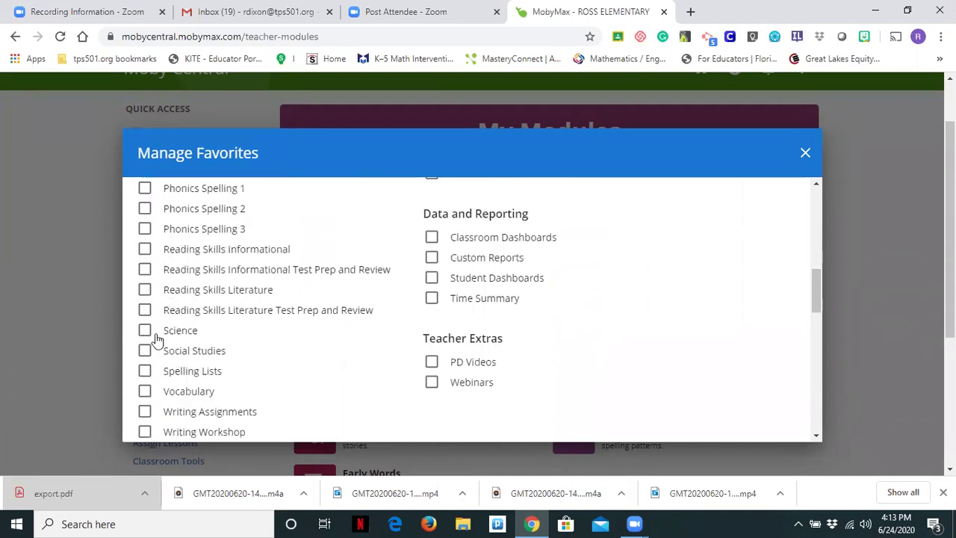
{"action": "scroll", "coordinate": [179, 294], "scroll_direction": "up", "scroll_amount": 1}
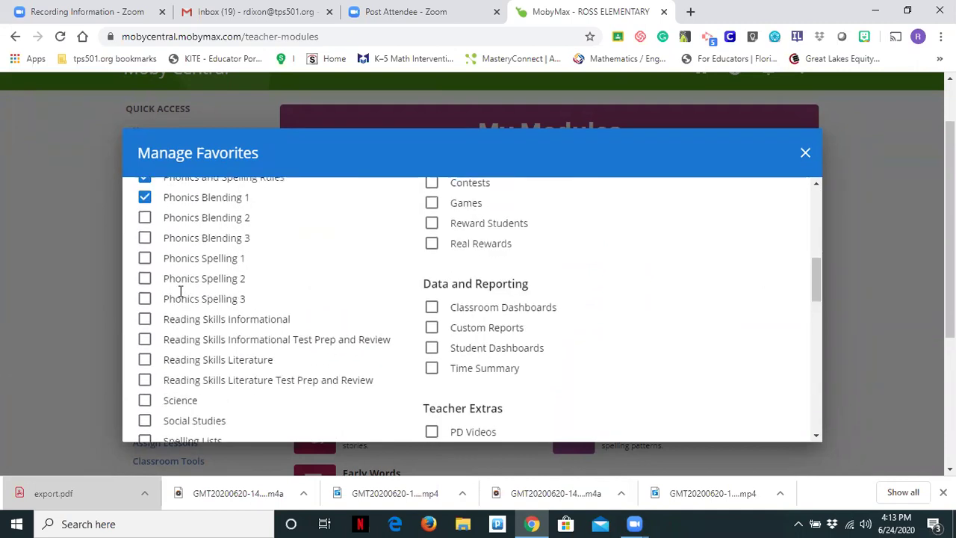
{"action": "scroll", "coordinate": [179, 294], "scroll_direction": "up", "scroll_amount": 3}
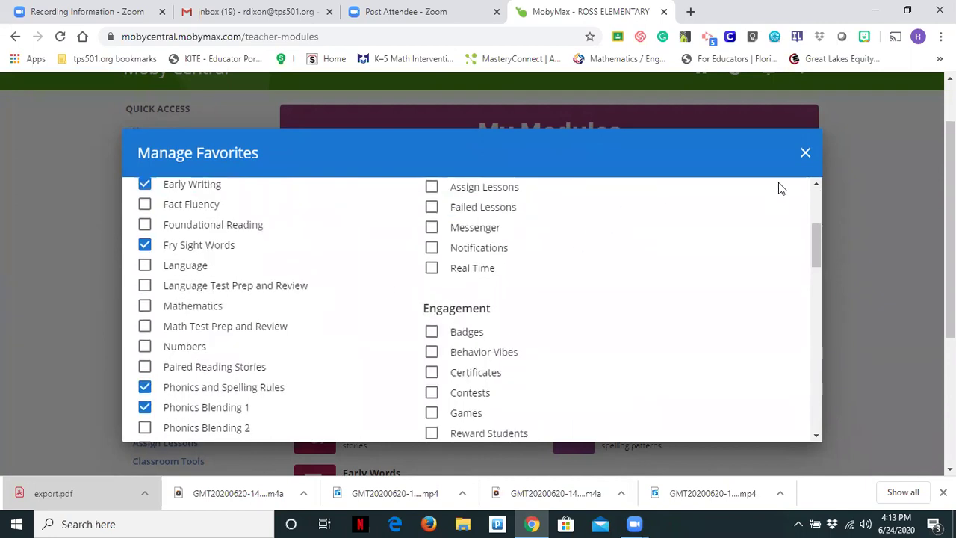
{"action": "left_click", "coordinate": [807, 154]}
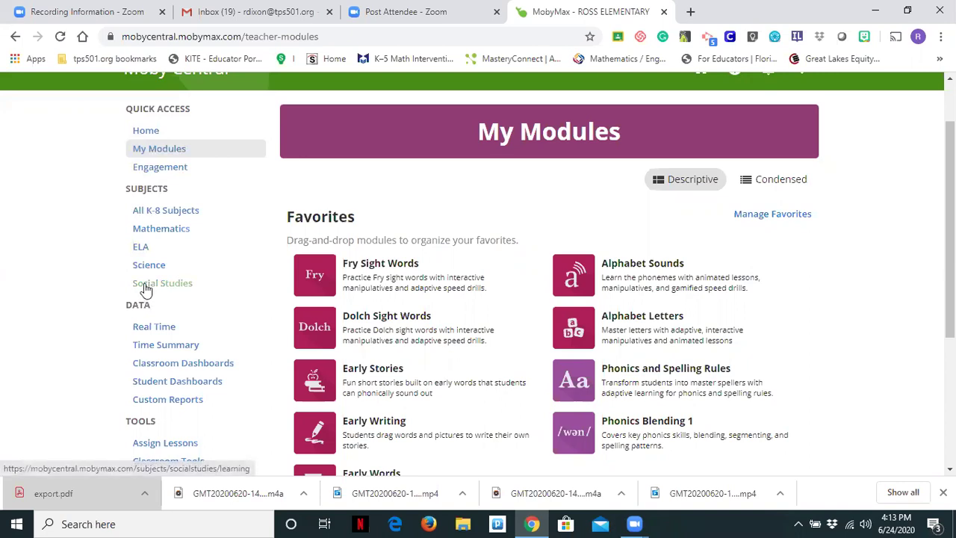
{"action": "scroll", "coordinate": [150, 297], "scroll_direction": "down", "scroll_amount": 2}
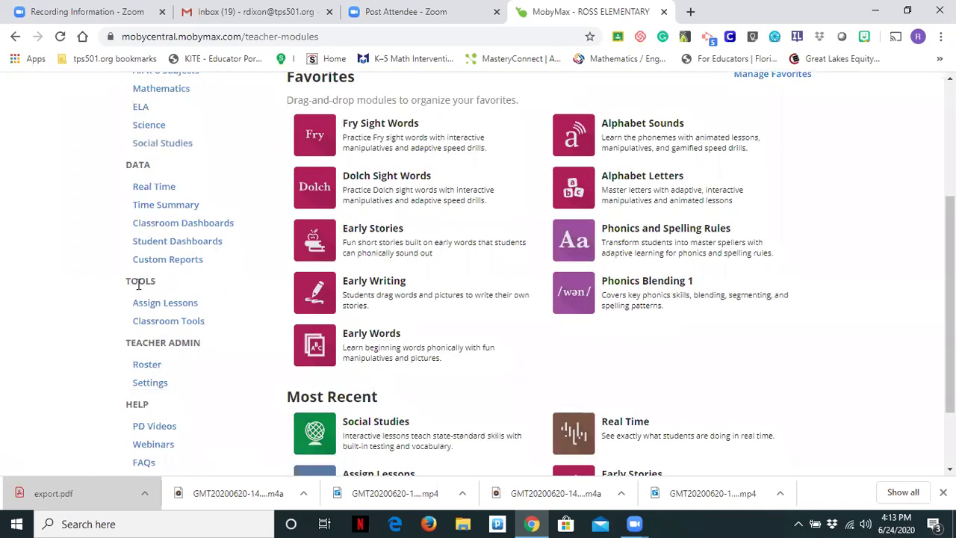
Step: Search Assign Lessons for 'geography' and tick Introduction to US Geography and Grade 2 Geography Skills
{"action": "left_click", "coordinate": [142, 305]}
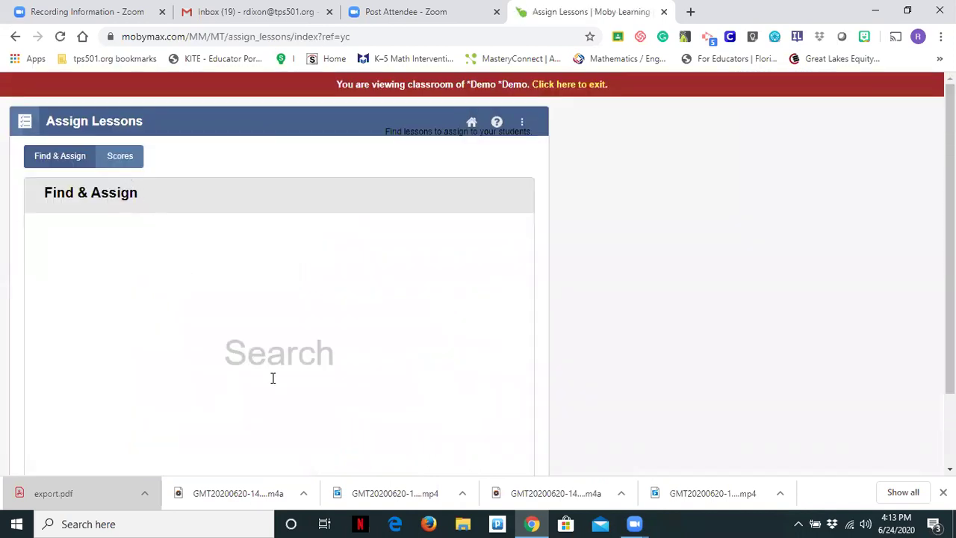
{"action": "scroll", "coordinate": [141, 235], "scroll_direction": "down", "scroll_amount": 1}
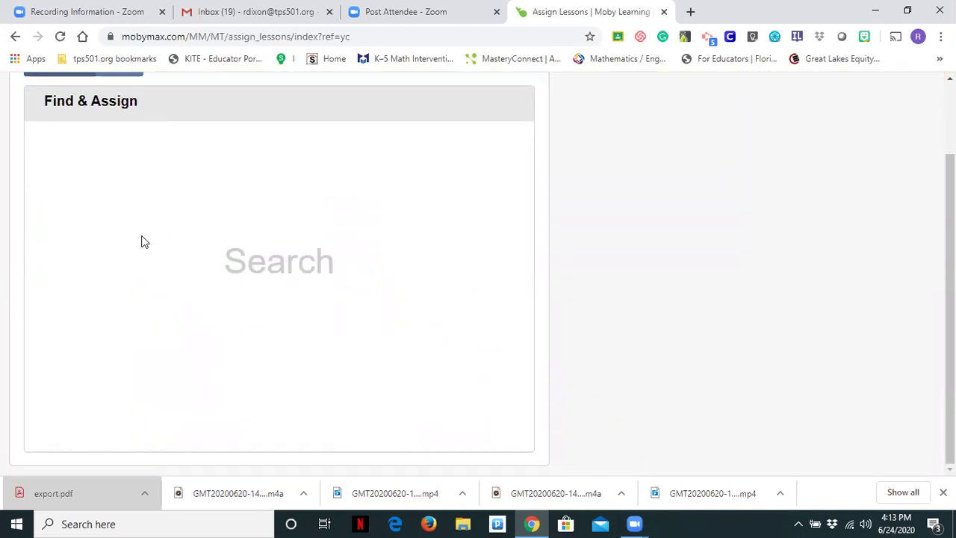
{"action": "left_click", "coordinate": [269, 263]}
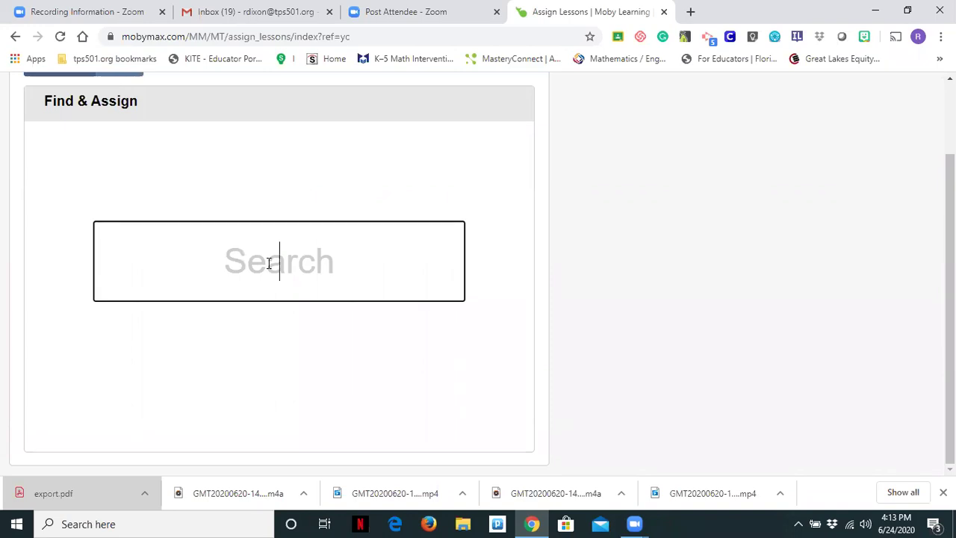
{"action": "type", "text": "geography"}
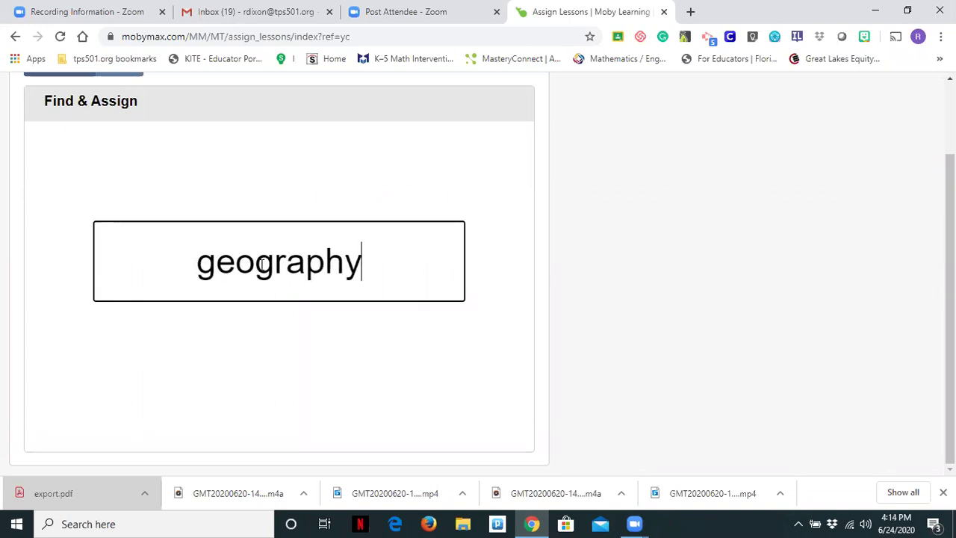
{"action": "key", "text": "Return"}
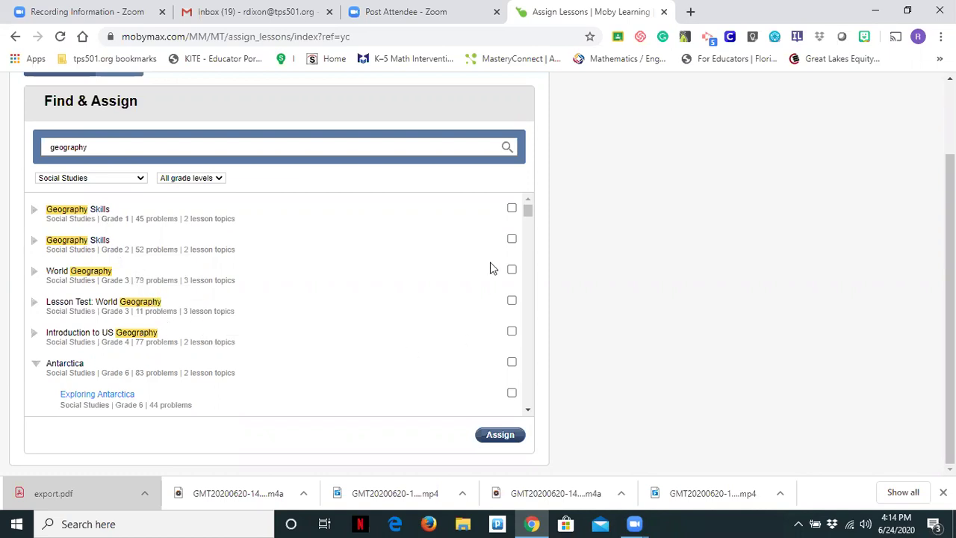
{"action": "left_click", "coordinate": [511, 332]}
{"action": "left_click", "coordinate": [511, 240]}
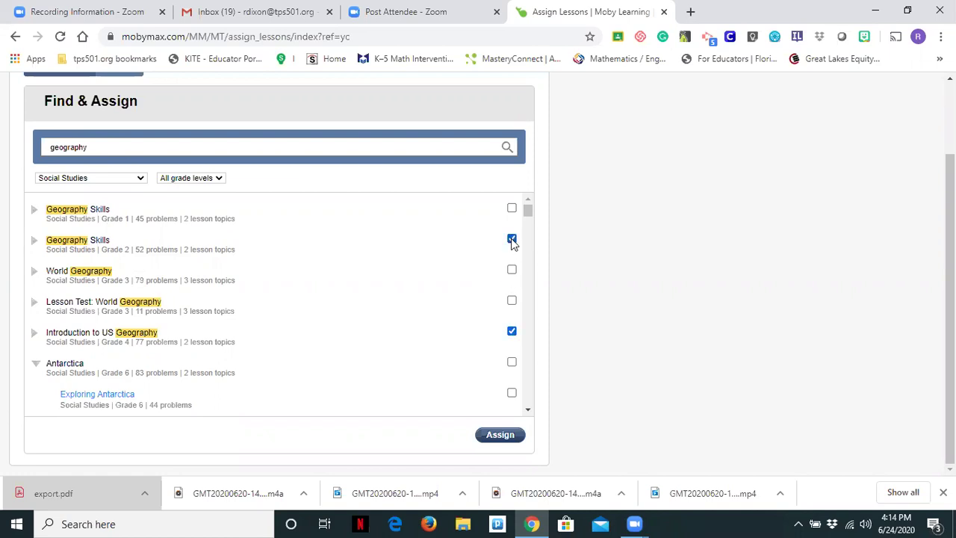
Step: Assign the two selected geography lessons to one student
{"action": "left_click", "coordinate": [499, 435]}
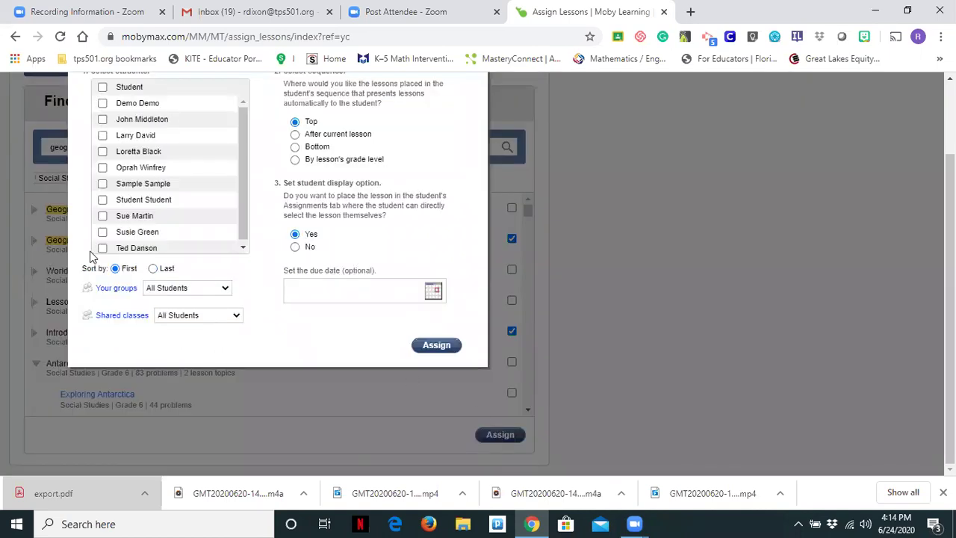
{"action": "scroll", "coordinate": [90, 251], "scroll_direction": "up", "scroll_amount": 1}
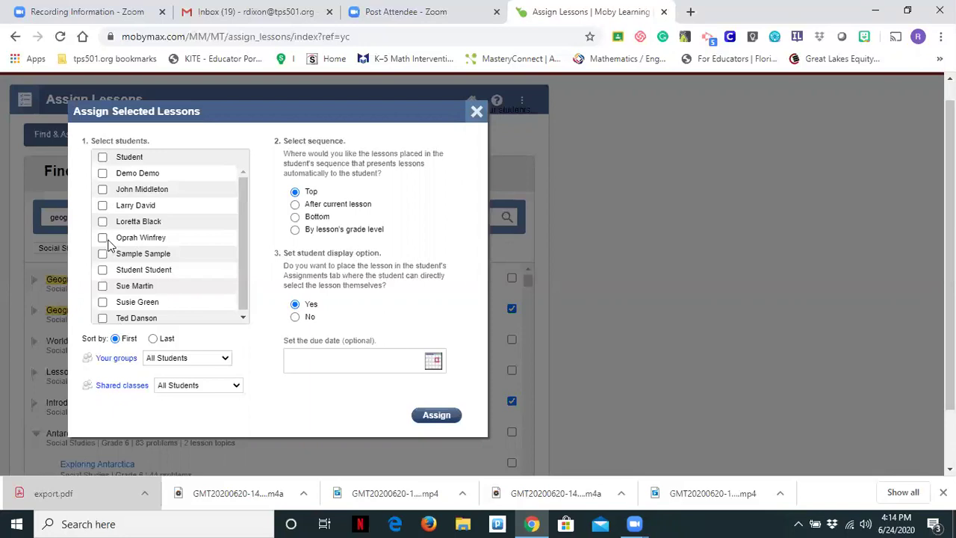
{"action": "left_click", "coordinate": [102, 239]}
{"action": "left_click", "coordinate": [437, 415]}
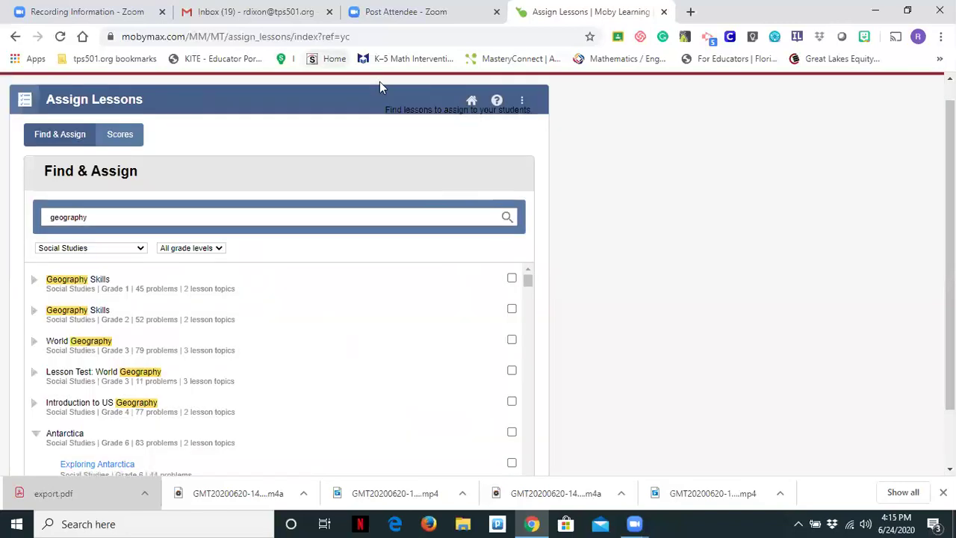
Step: Return to the Moby Central My Modules page and scroll through it
{"action": "left_click", "coordinate": [472, 103]}
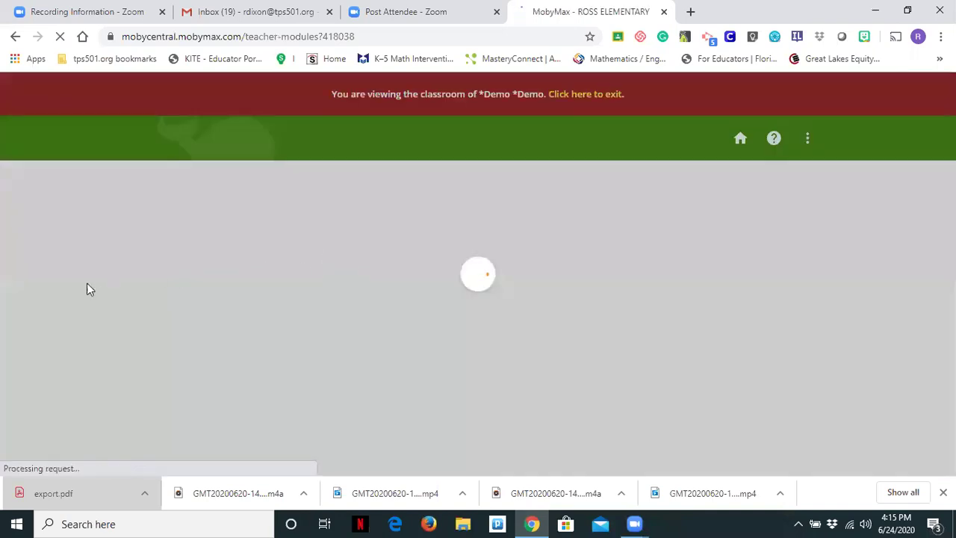
{"action": "scroll", "coordinate": [172, 359], "scroll_direction": "down", "scroll_amount": 2}
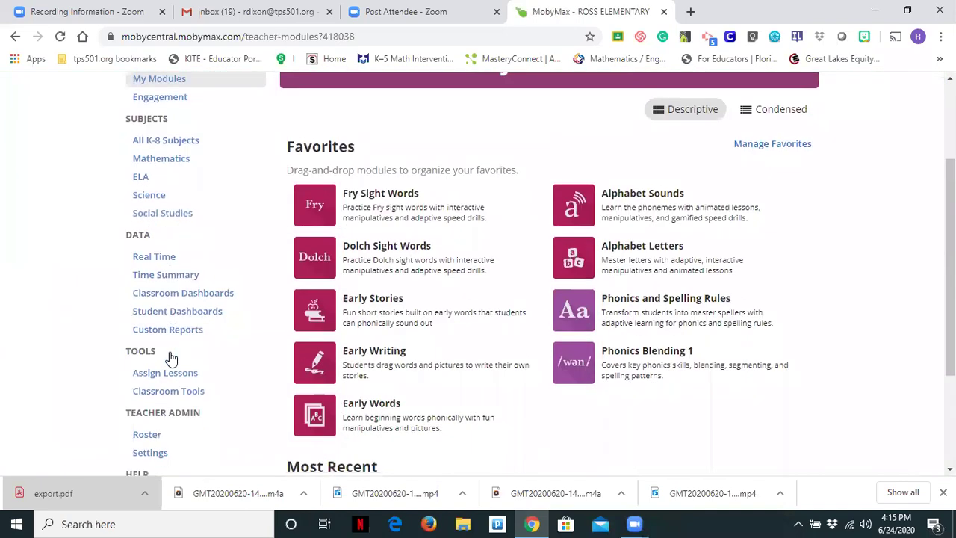
{"action": "scroll", "coordinate": [171, 359], "scroll_direction": "down", "scroll_amount": 1}
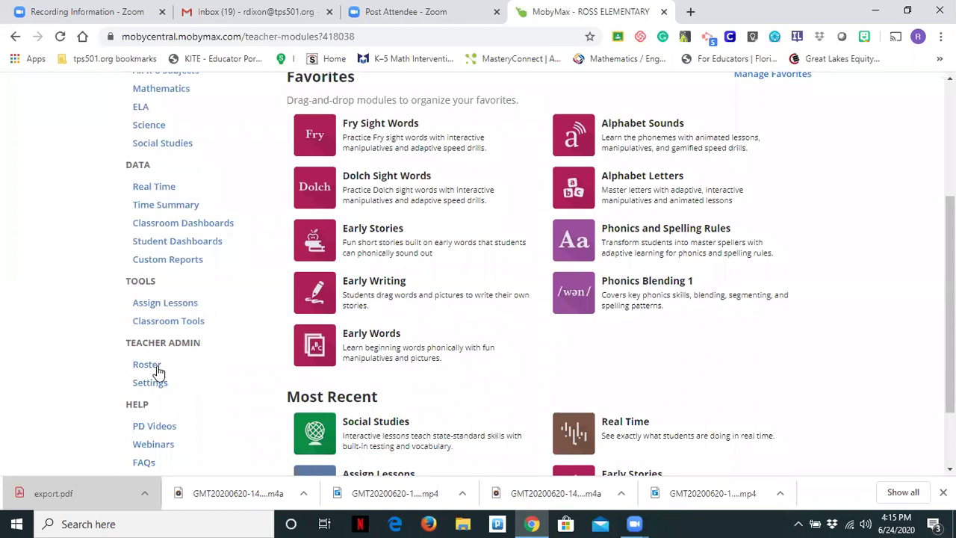
Step: From the class roster, register a grade 5 student with first name, last name and student ID
{"action": "left_click", "coordinate": [146, 366]}
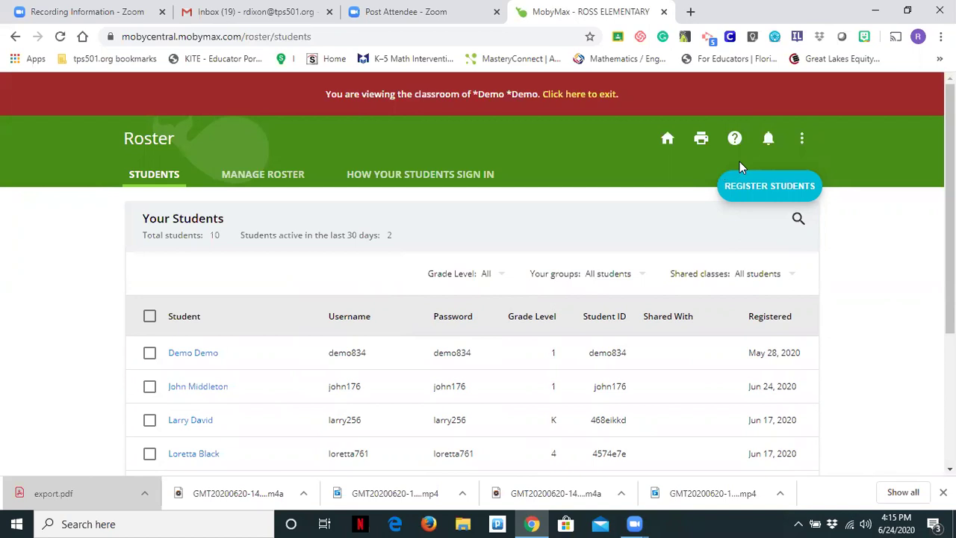
{"action": "left_click", "coordinate": [766, 193]}
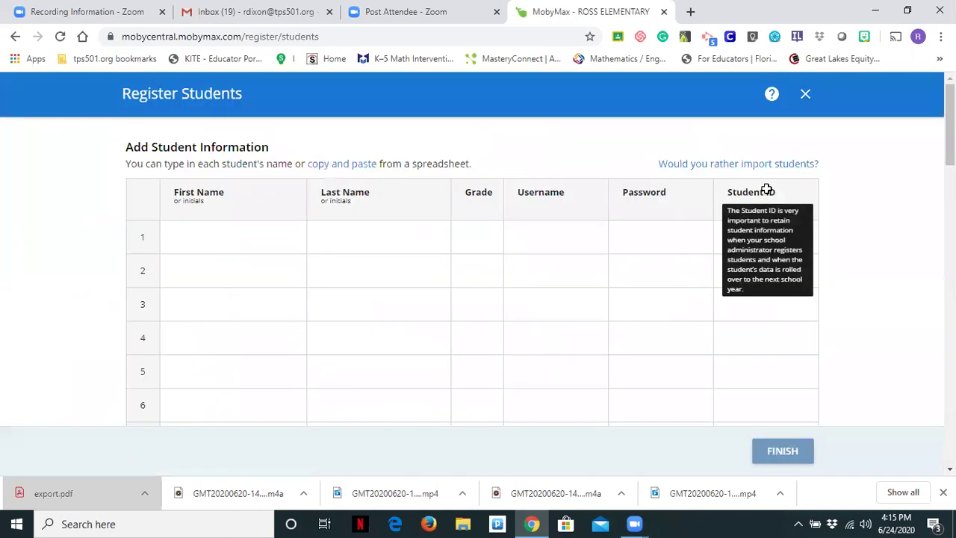
{"action": "left_click", "coordinate": [186, 239]}
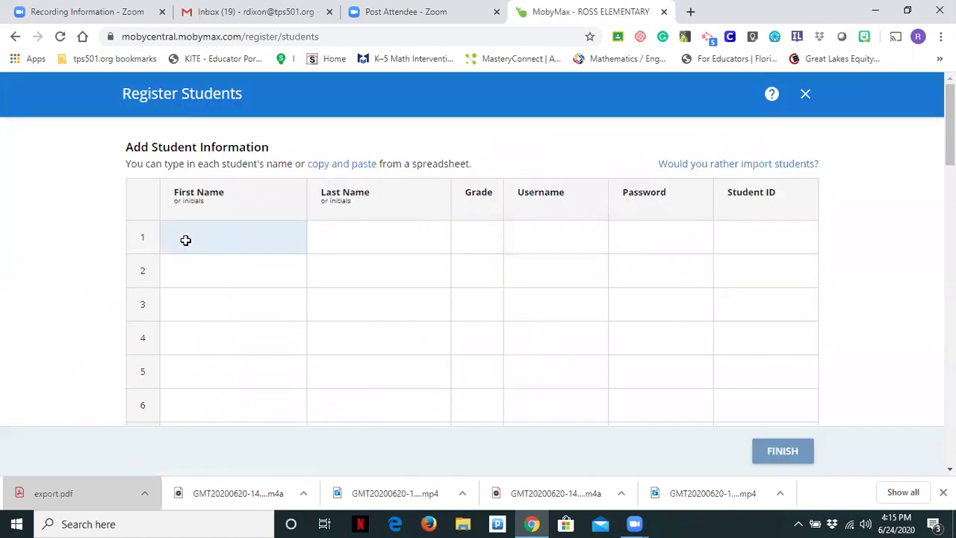
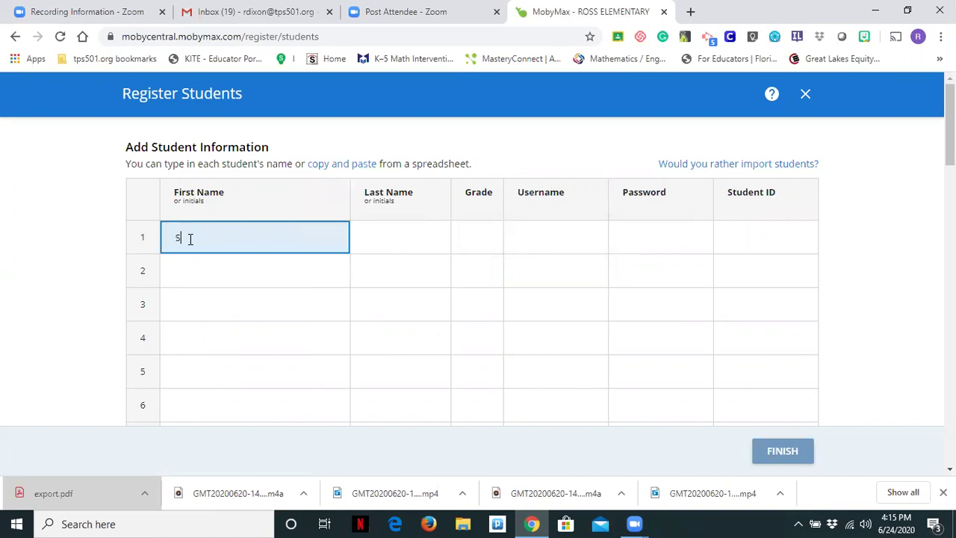
{"action": "key", "text": "Tab"}
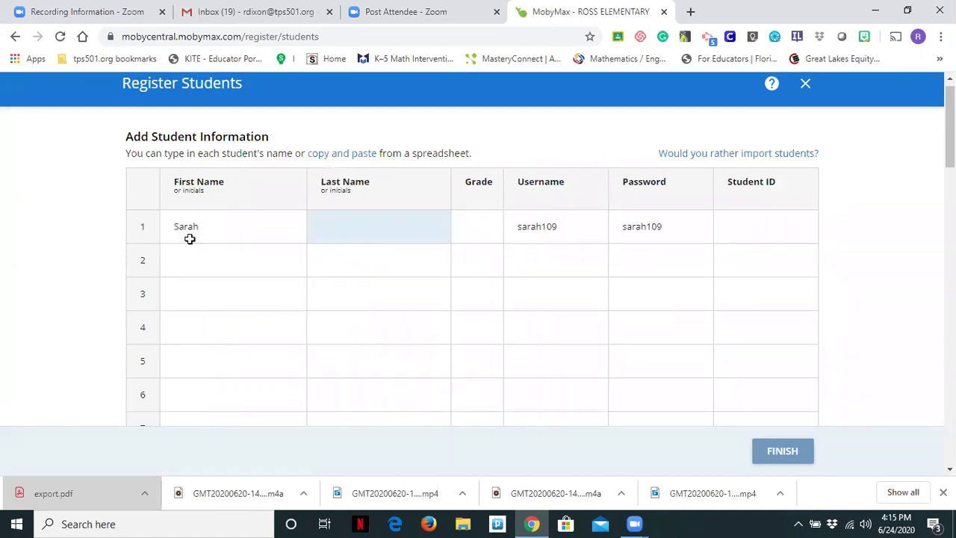
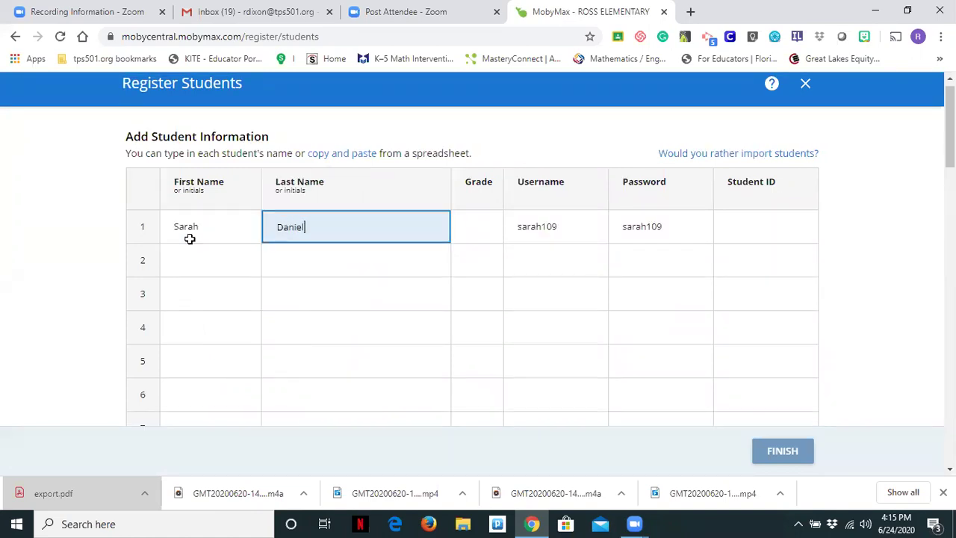
{"action": "left_click", "coordinate": [471, 236]}
{"action": "type", "text": "5"}
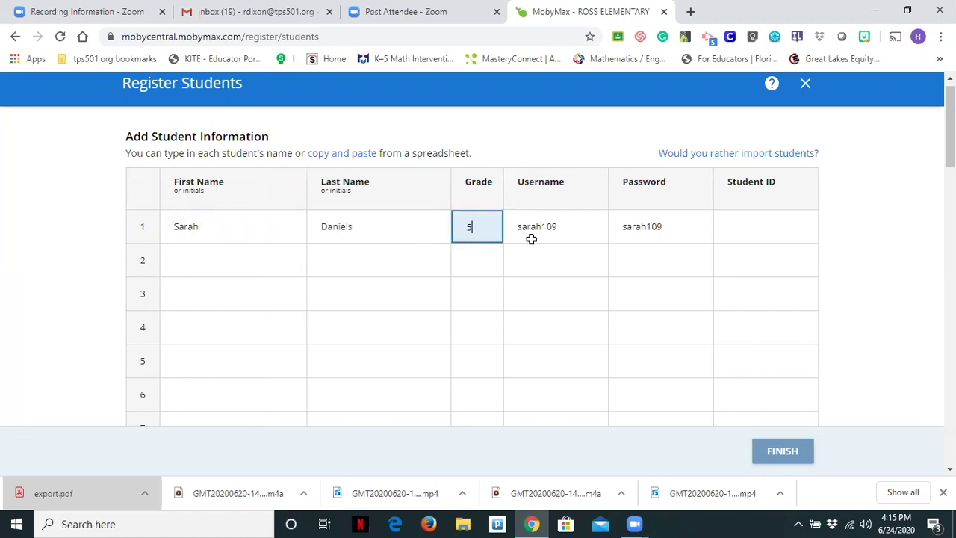
{"action": "left_click", "coordinate": [739, 224]}
{"action": "type", "text": "sa"}
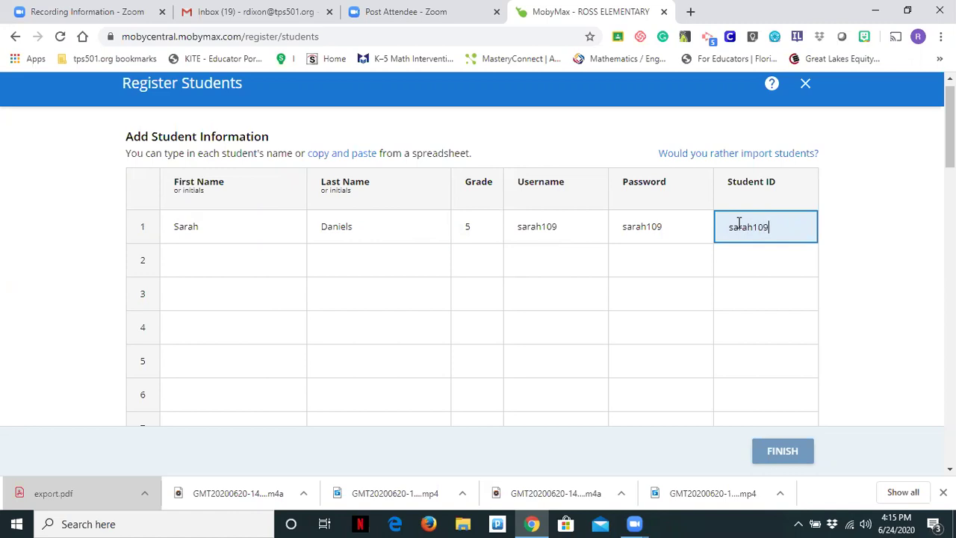
{"action": "type", "text": "rah109"}
{"action": "left_click", "coordinate": [790, 452]}
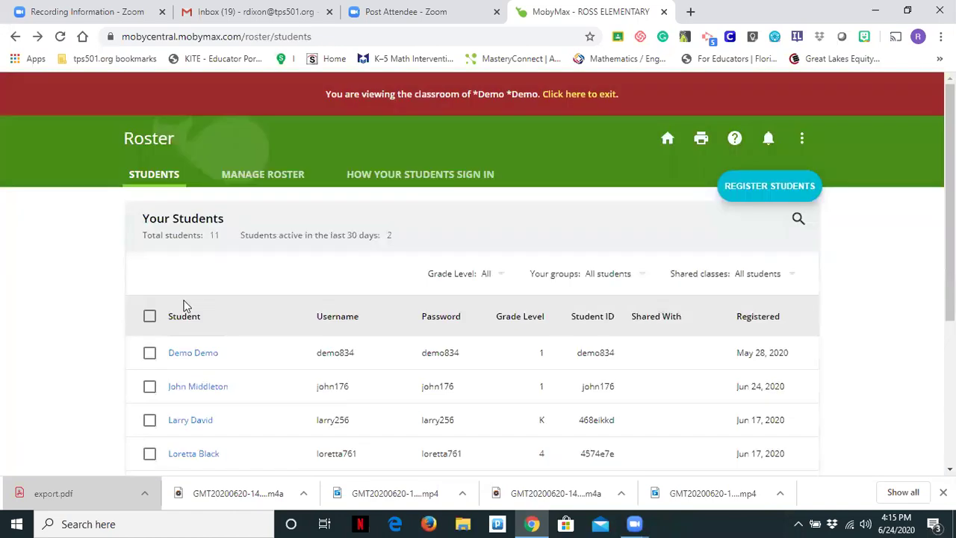
{"action": "scroll", "coordinate": [231, 372], "scroll_direction": "down", "scroll_amount": 3}
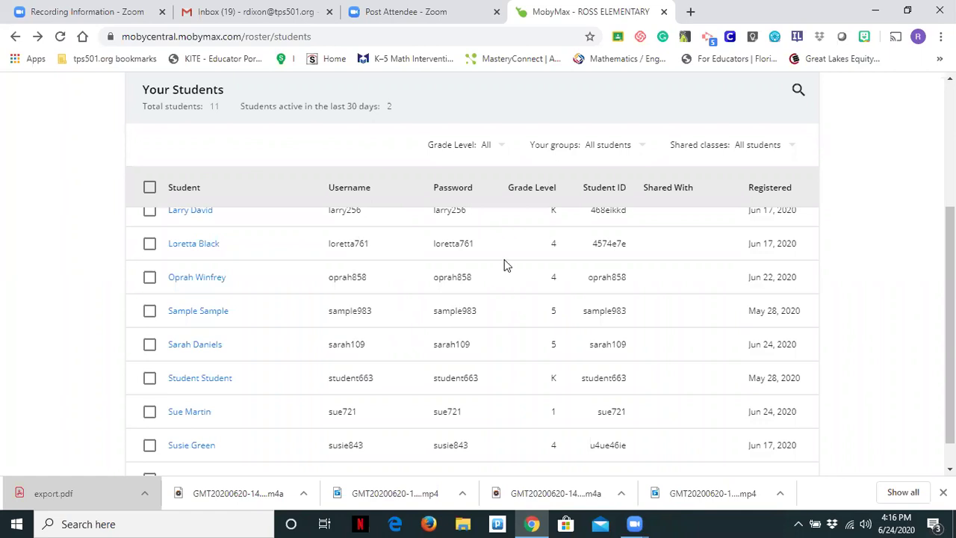
{"action": "scroll", "coordinate": [625, 160], "scroll_direction": "up", "scroll_amount": 2}
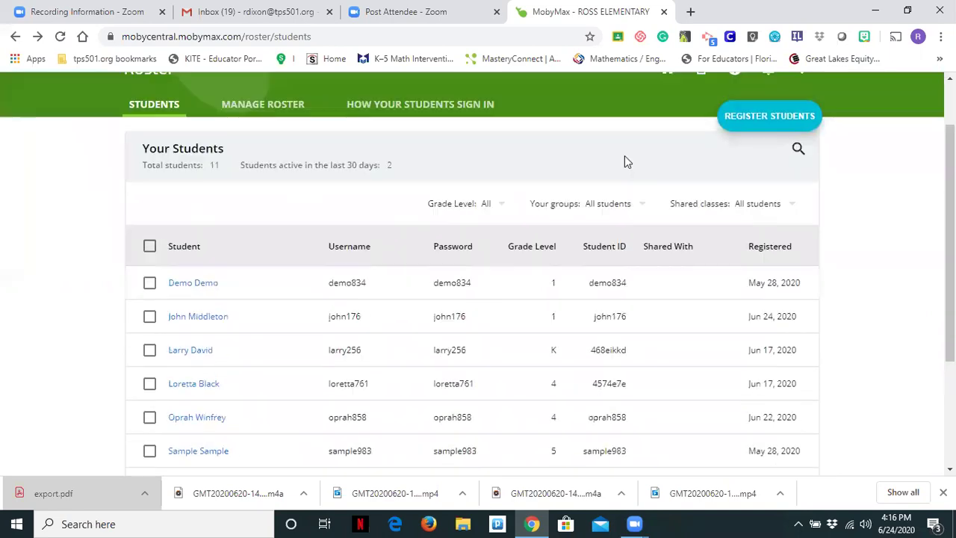
{"action": "scroll", "coordinate": [625, 175], "scroll_direction": "up", "scroll_amount": 1}
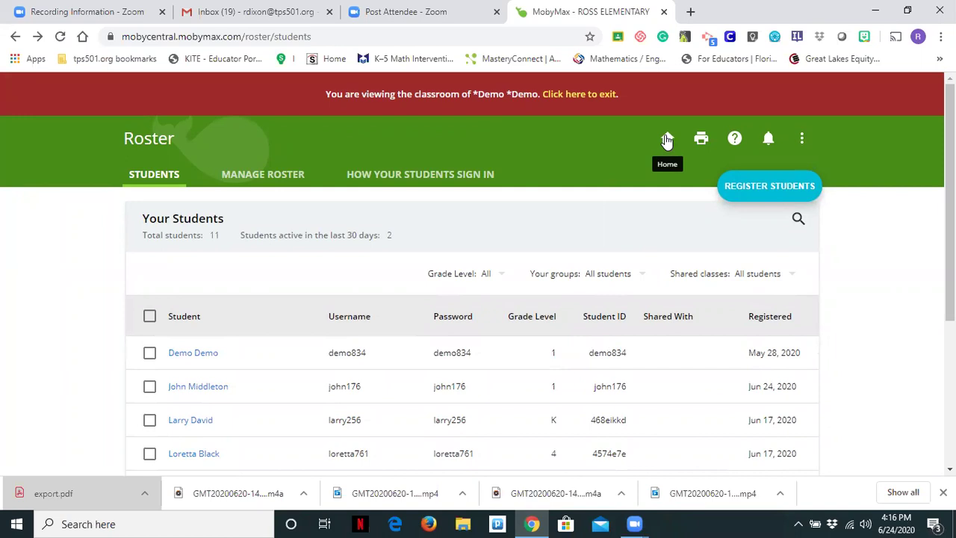
Step: Go to the Moby Central home page and dismiss the registration success message
{"action": "left_click", "coordinate": [668, 139]}
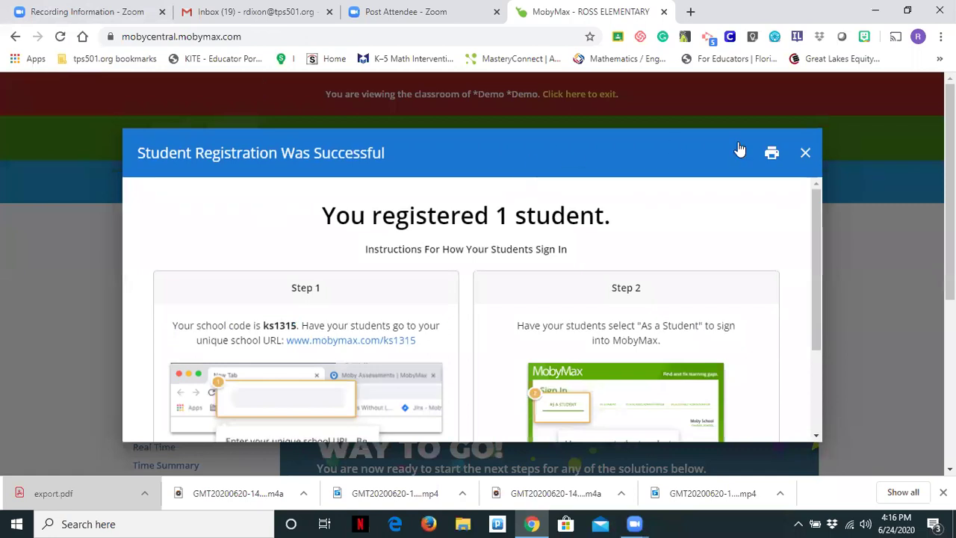
{"action": "left_click", "coordinate": [805, 154]}
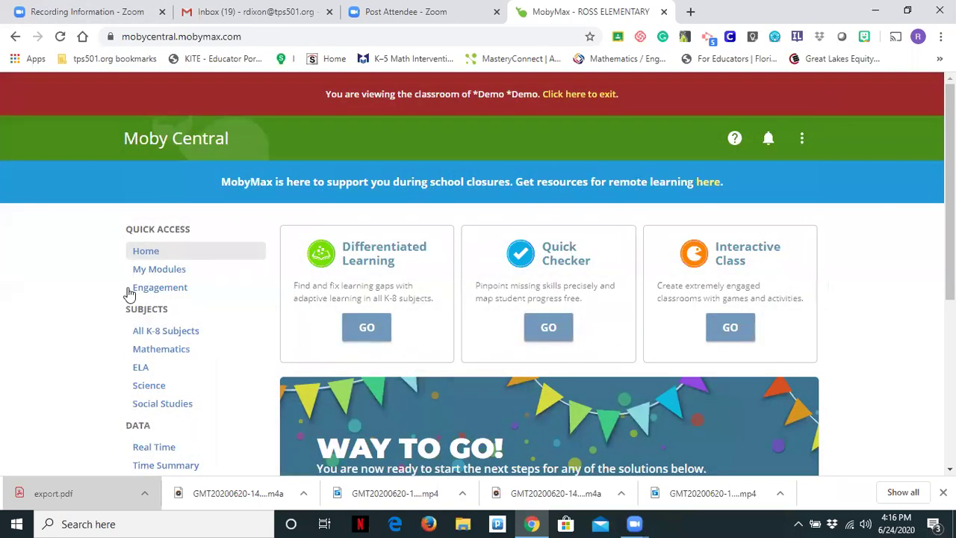
{"action": "scroll", "coordinate": [170, 353], "scroll_direction": "down", "scroll_amount": 2}
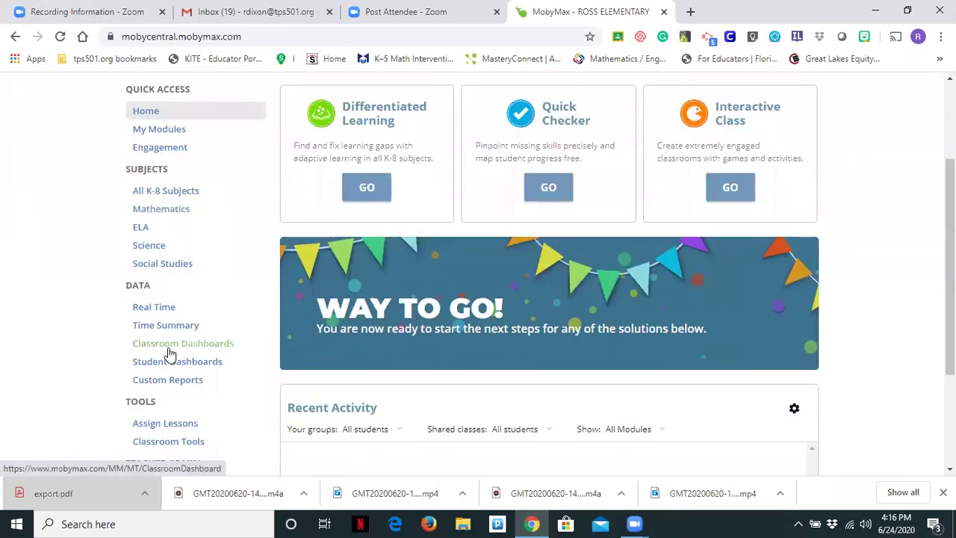
{"action": "scroll", "coordinate": [170, 353], "scroll_direction": "down", "scroll_amount": 2}
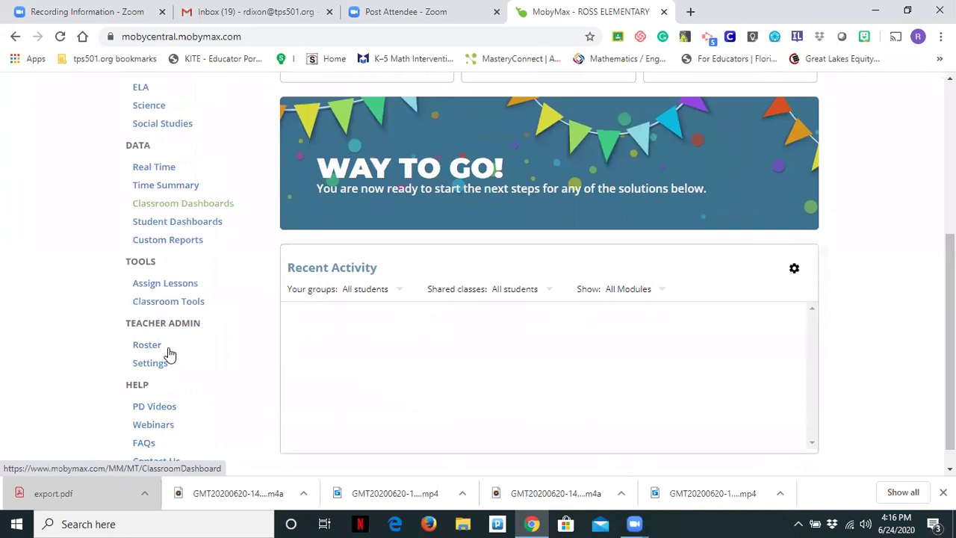
Step: Browse the PD Videos training list, then go back to the classroom home
{"action": "left_click", "coordinate": [152, 413]}
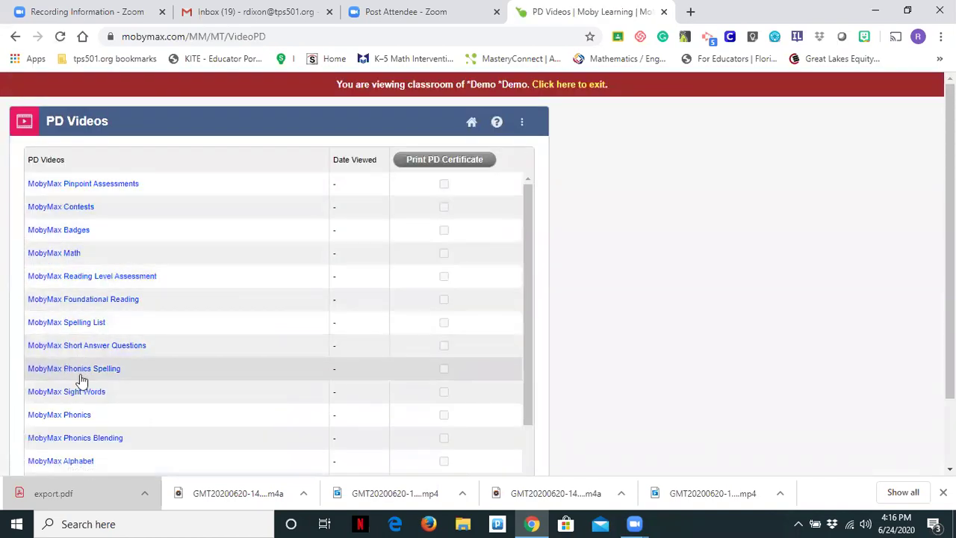
{"action": "scroll", "coordinate": [87, 339], "scroll_direction": "down", "scroll_amount": 1}
{"action": "scroll", "coordinate": [88, 339], "scroll_direction": "down", "scroll_amount": 3}
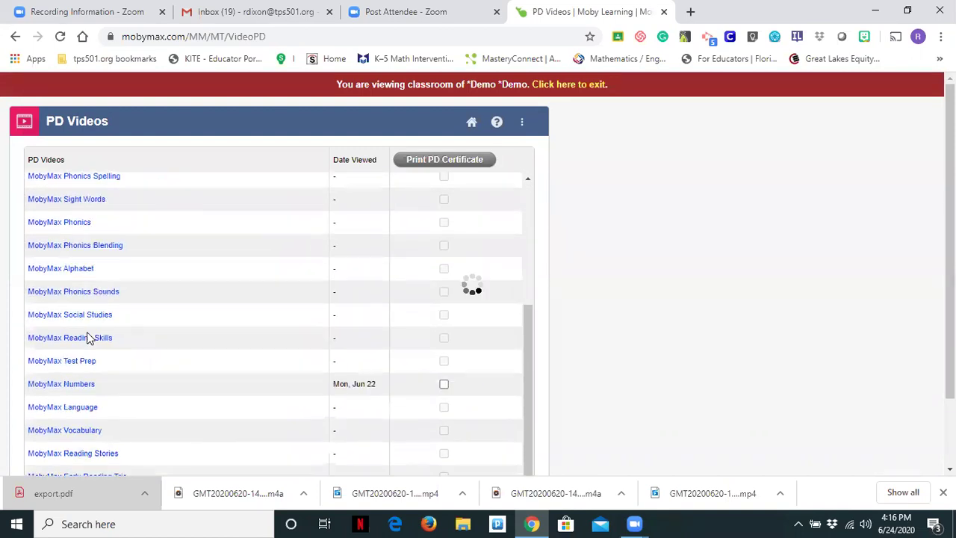
{"action": "scroll", "coordinate": [87, 338], "scroll_direction": "down", "scroll_amount": 1}
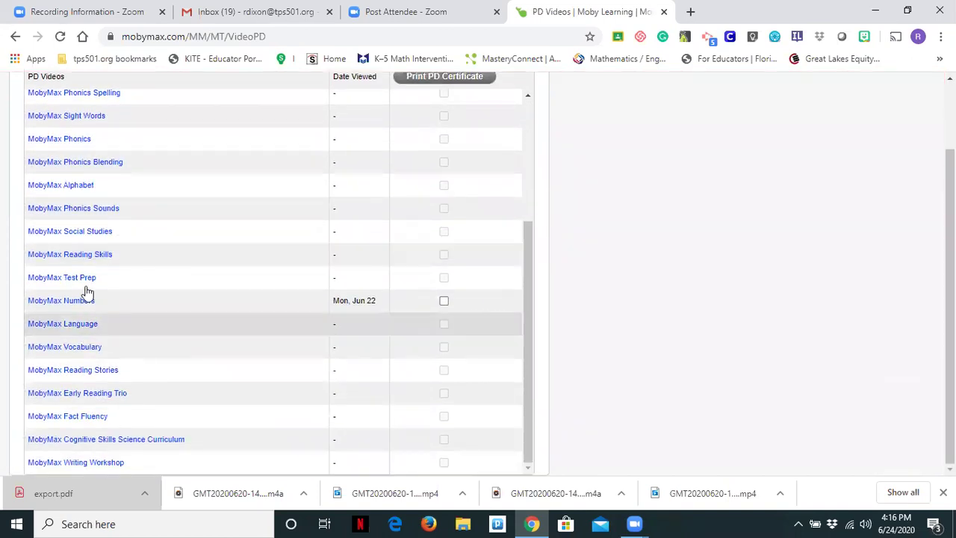
{"action": "scroll", "coordinate": [86, 258], "scroll_direction": "up", "scroll_amount": 2}
{"action": "scroll", "coordinate": [85, 258], "scroll_direction": "up", "scroll_amount": 3}
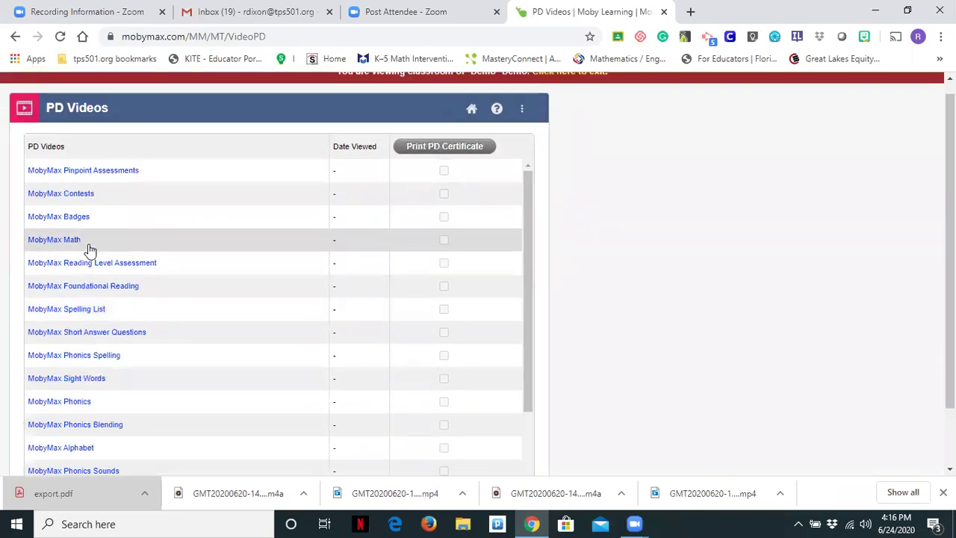
{"action": "scroll", "coordinate": [87, 250], "scroll_direction": "down", "scroll_amount": 3}
{"action": "scroll", "coordinate": [87, 254], "scroll_direction": "down", "scroll_amount": 2}
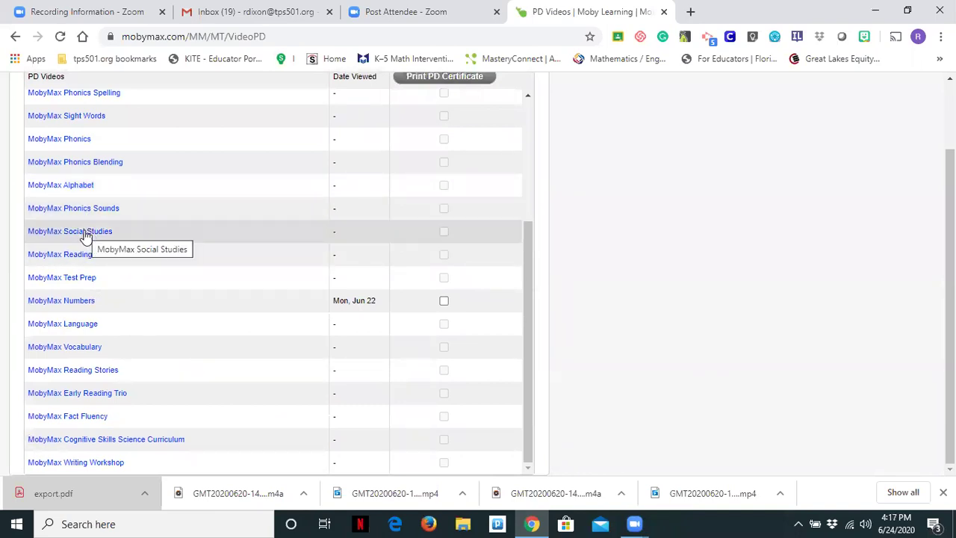
{"action": "scroll", "coordinate": [124, 213], "scroll_direction": "up", "scroll_amount": 3}
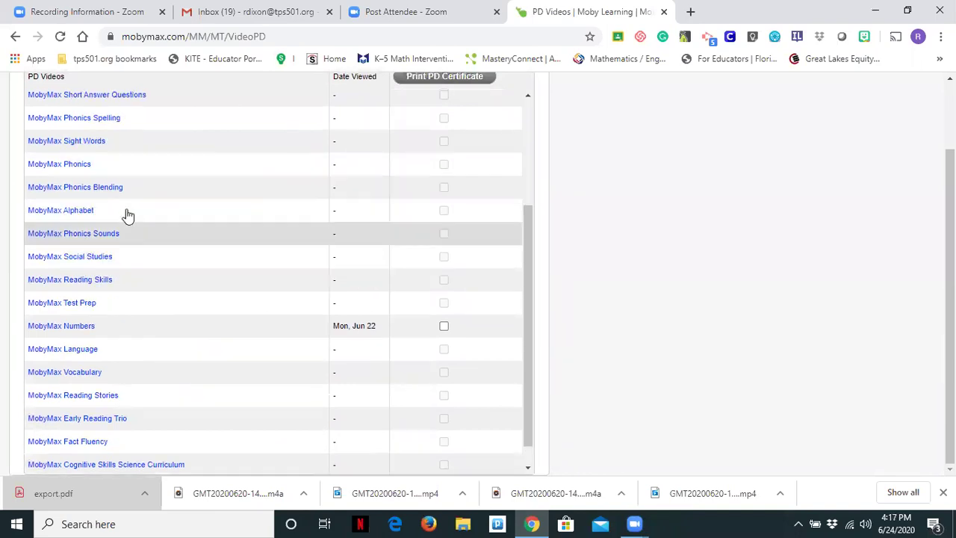
{"action": "left_click", "coordinate": [15, 35]}
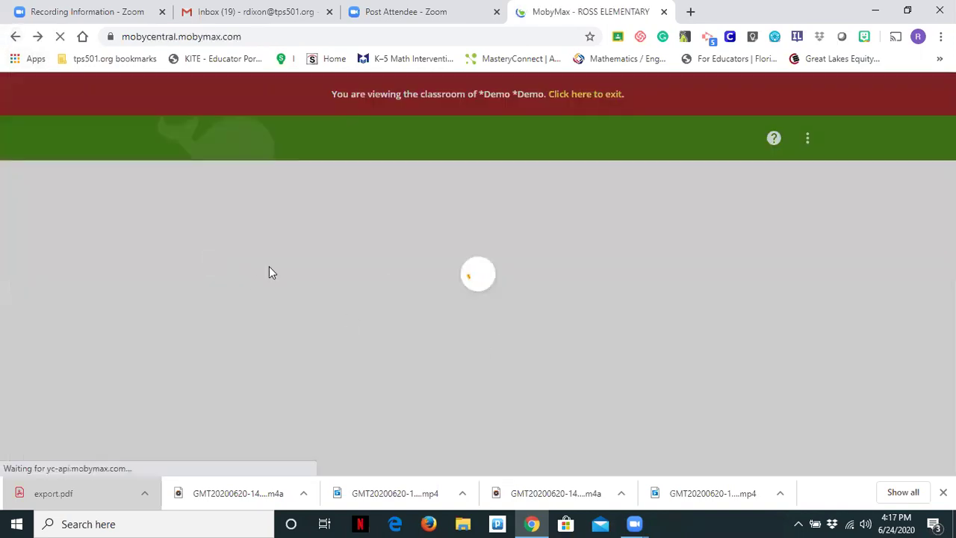
Step: Open Differentiated Learning, view the subjects as a list, then return to Icon view
{"action": "scroll", "coordinate": [366, 265], "scroll_direction": "up", "scroll_amount": 3}
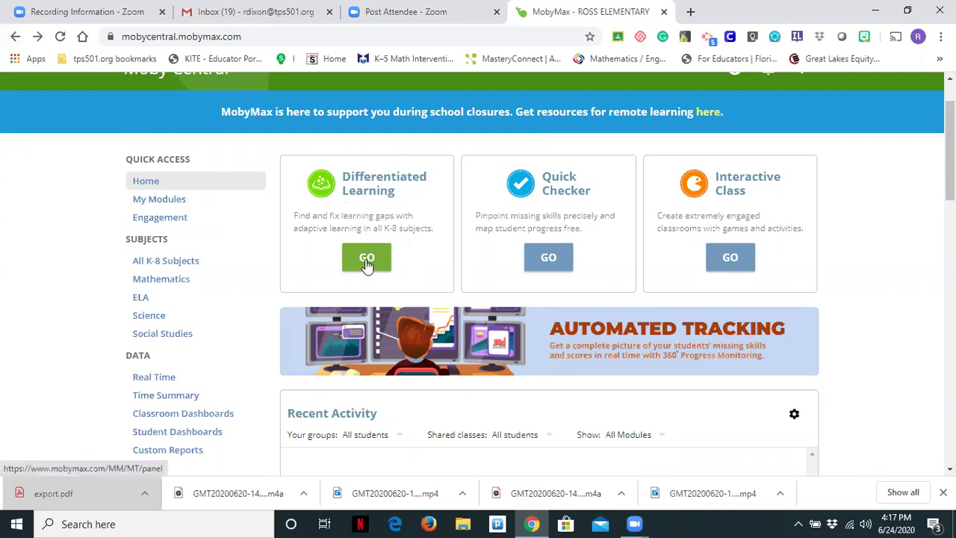
{"action": "left_click", "coordinate": [367, 259]}
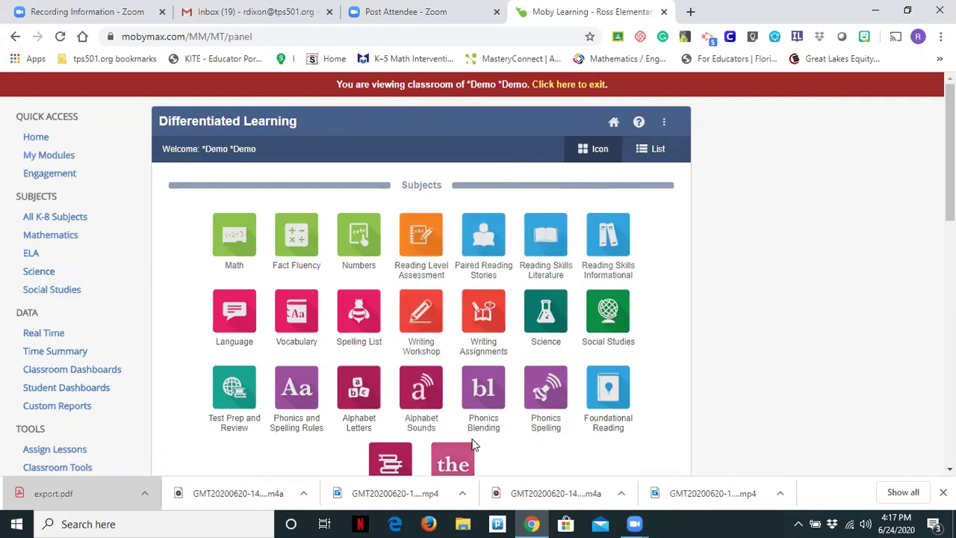
{"action": "left_click", "coordinate": [643, 149]}
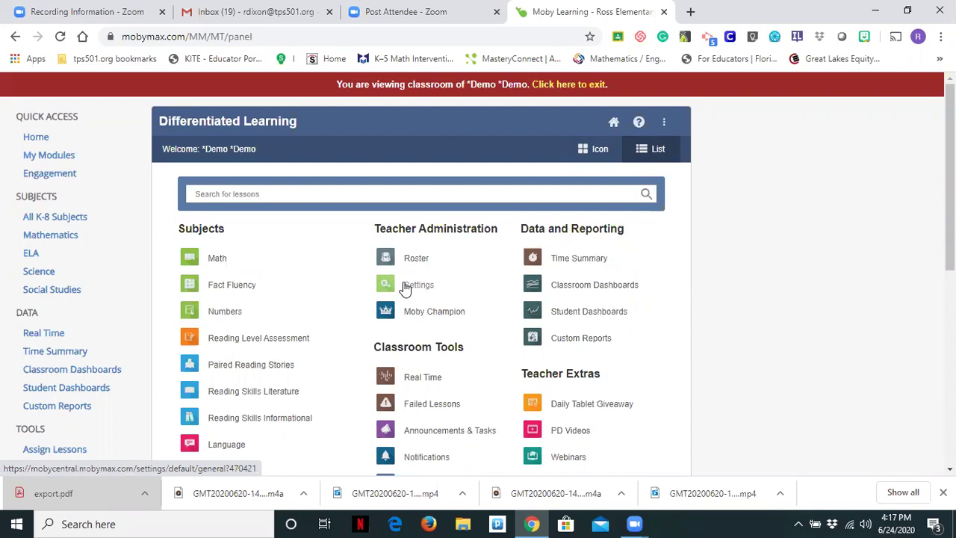
{"action": "scroll", "coordinate": [405, 291], "scroll_direction": "down", "scroll_amount": 5}
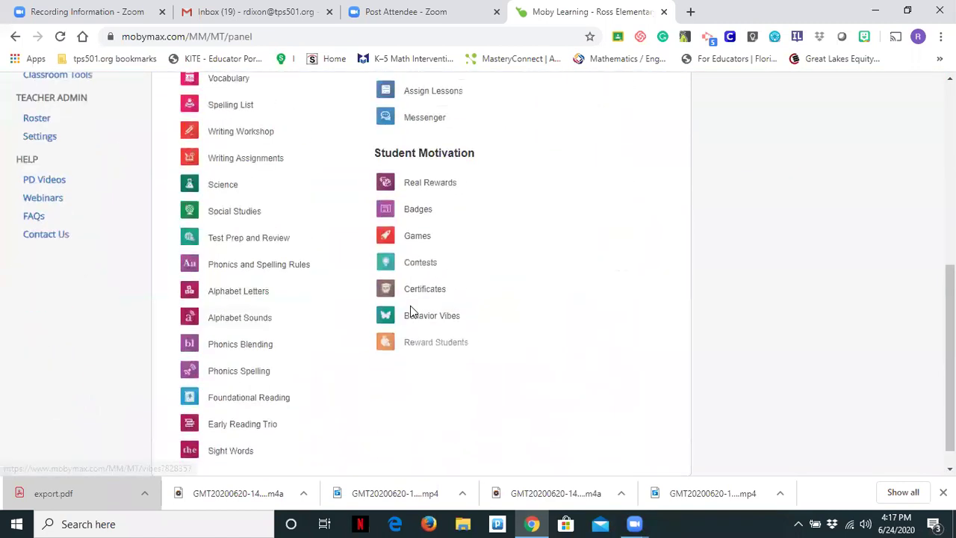
{"action": "scroll", "coordinate": [410, 311], "scroll_direction": "up", "scroll_amount": 6}
{"action": "left_click", "coordinate": [592, 150]}
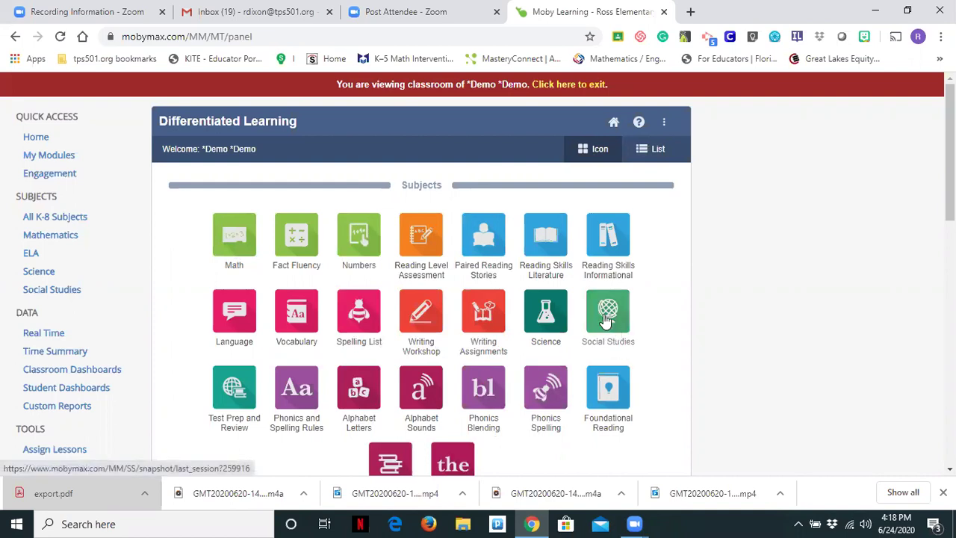
Step: Open the Social Studies snapshot, check Progress, Lessons, Short Answers and Goals, then open Library
{"action": "left_click", "coordinate": [607, 320]}
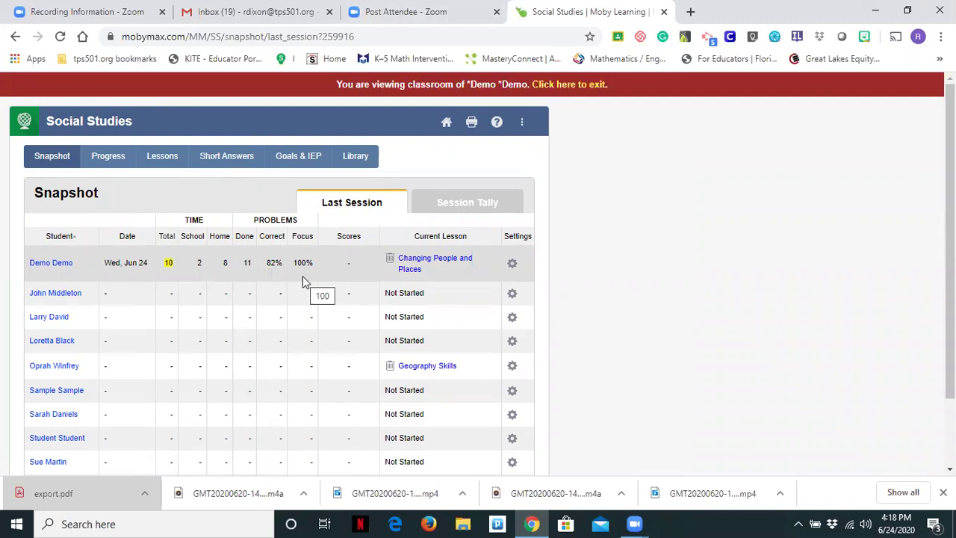
{"action": "left_click", "coordinate": [112, 158]}
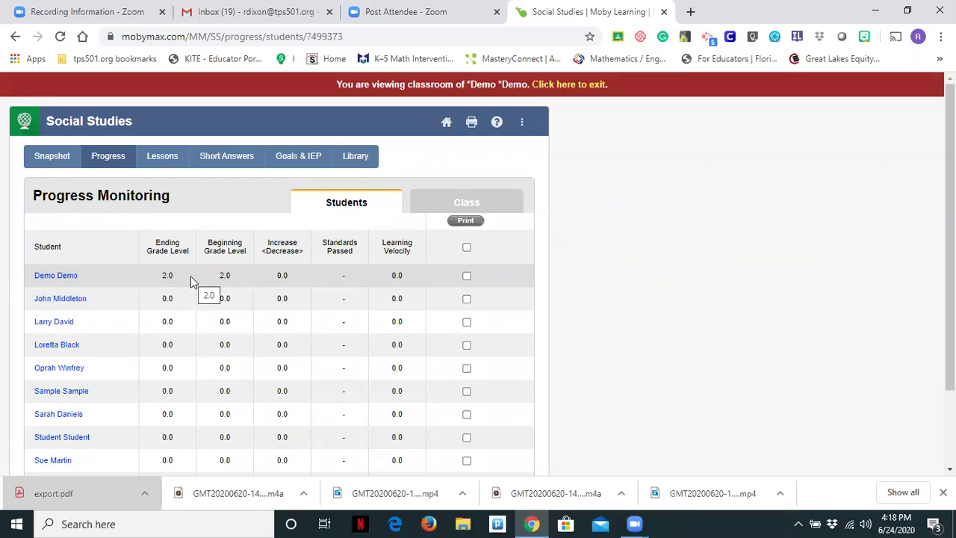
{"action": "left_click", "coordinate": [164, 159]}
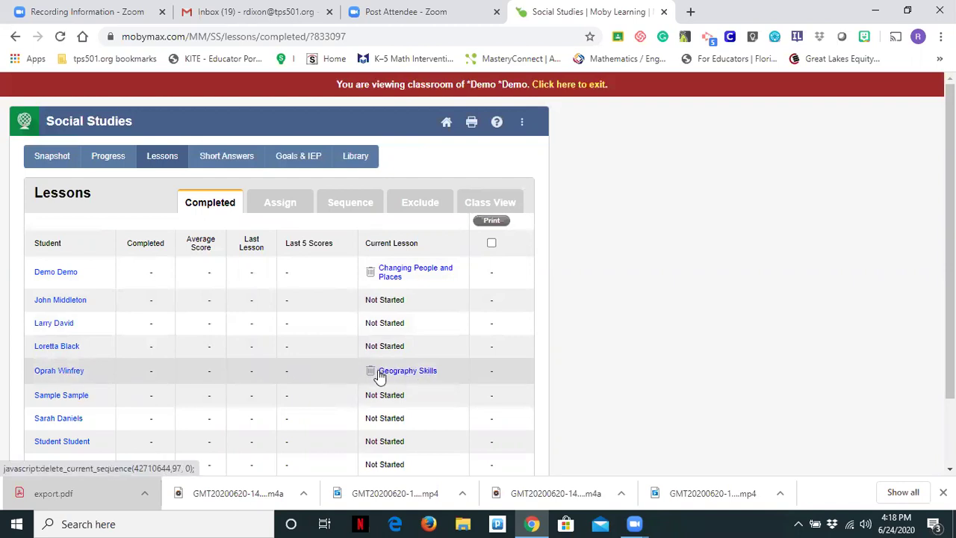
{"action": "left_click", "coordinate": [233, 155]}
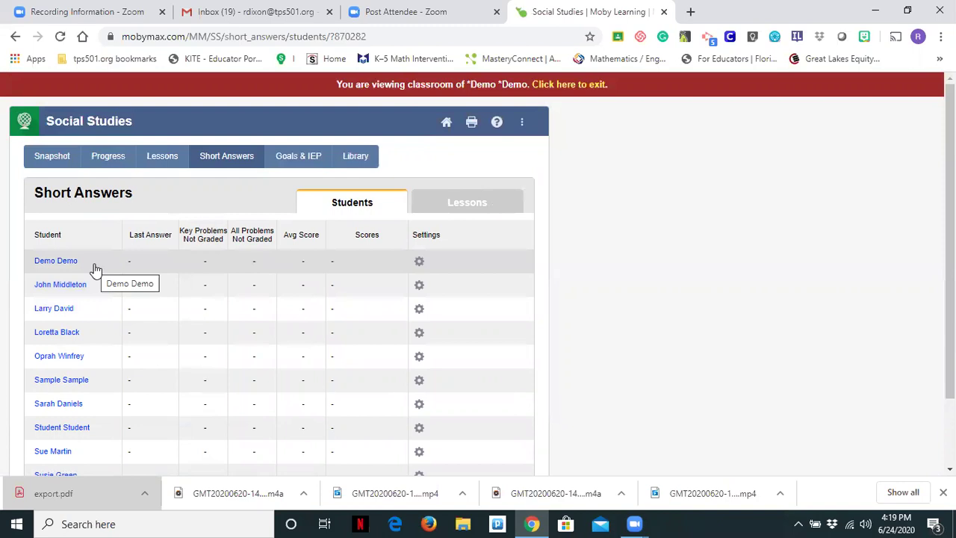
{"action": "left_click", "coordinate": [321, 163]}
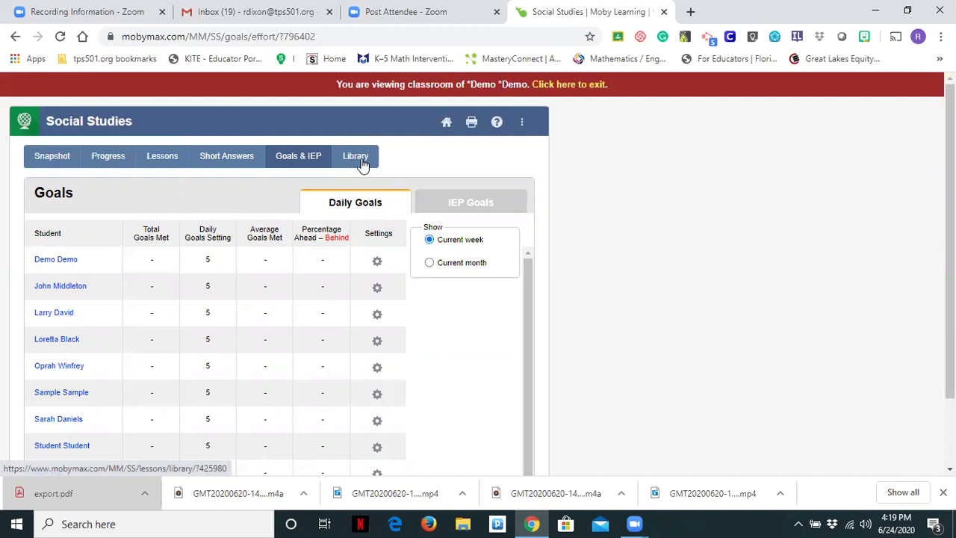
{"action": "left_click", "coordinate": [361, 160]}
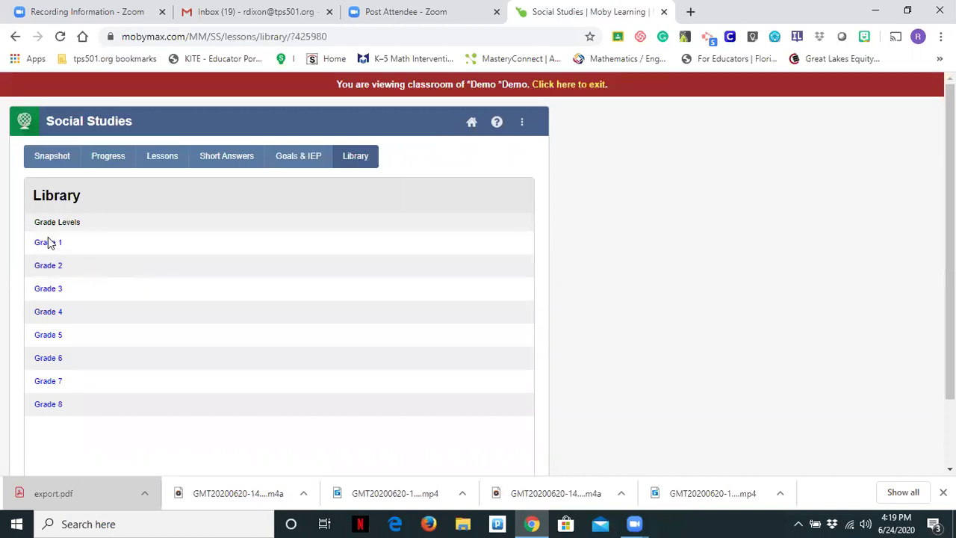
Step: Browse the Grade 4 Social Studies US Geography lesson list, then go back to the Differentiated Learning subjects page
{"action": "left_click", "coordinate": [45, 314]}
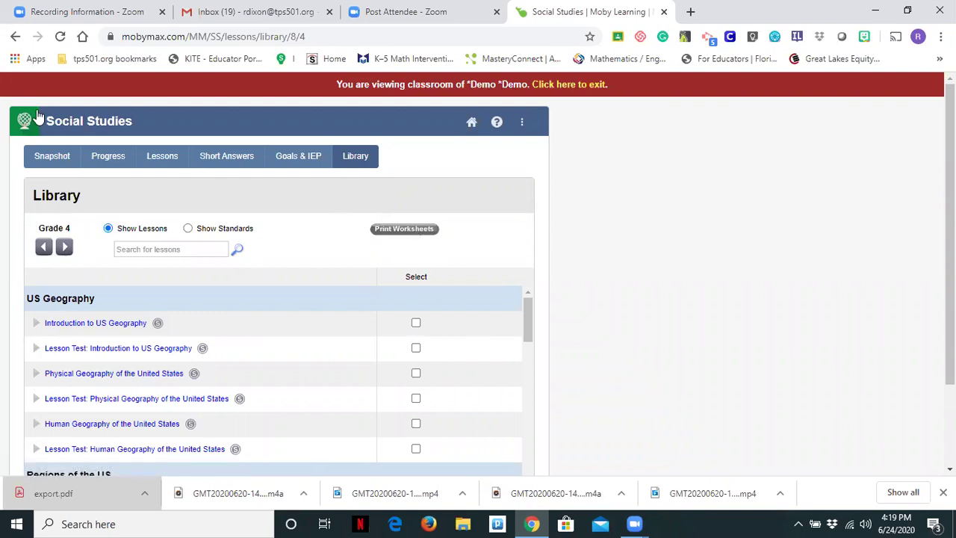
{"action": "left_click", "coordinate": [473, 123]}
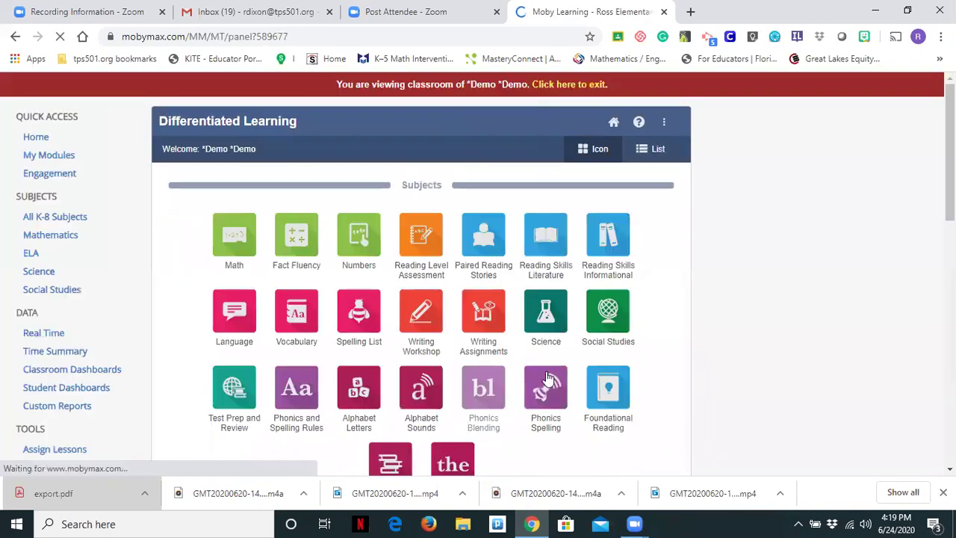
Step: Open the demo student's Student Settings and check the Profile (grade level 1) and General tabs
{"action": "left_click", "coordinate": [606, 331]}
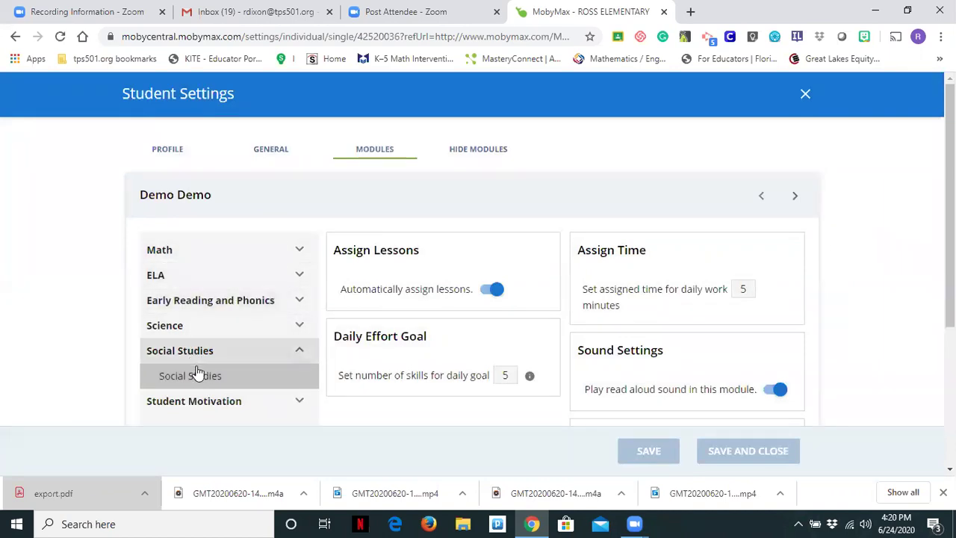
{"action": "left_click", "coordinate": [157, 149]}
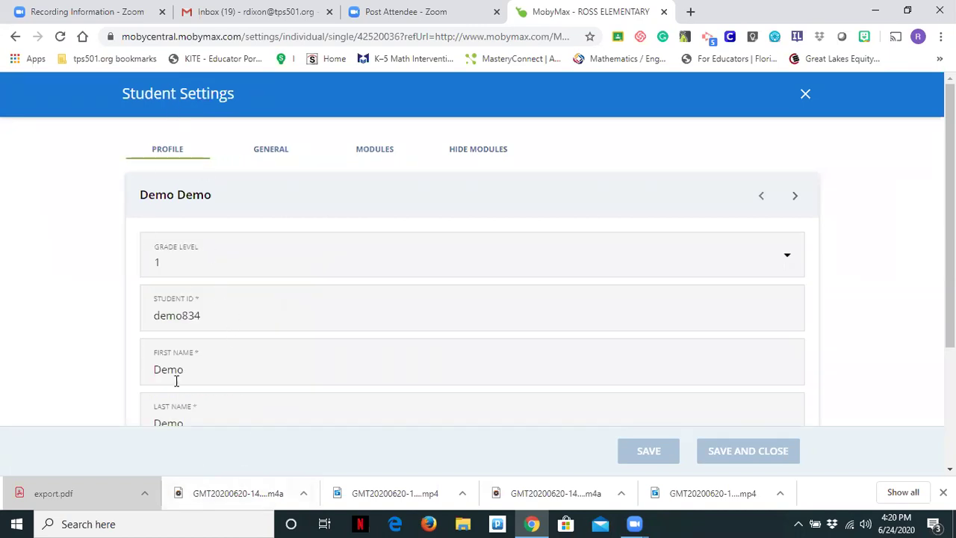
{"action": "left_click", "coordinate": [273, 150]}
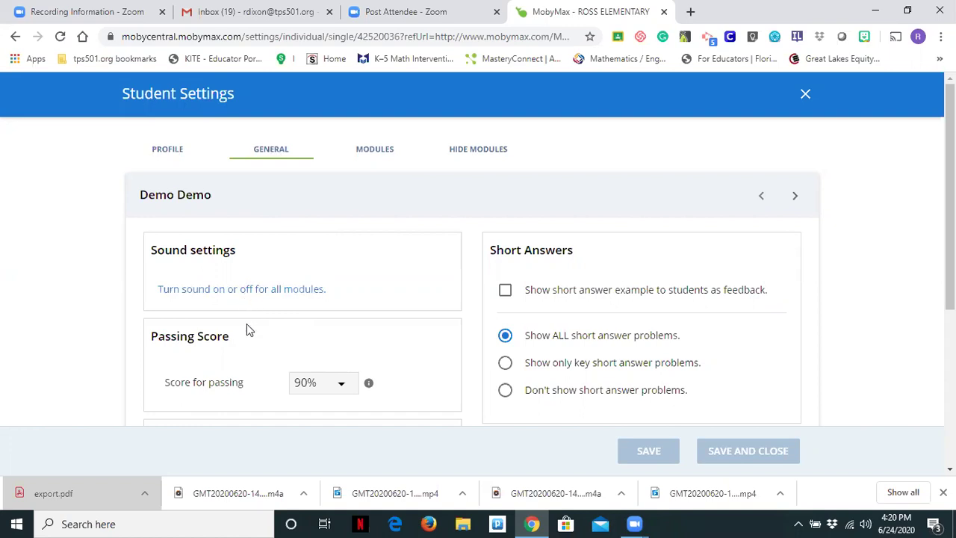
Step: Try the demo student's passing score at 80%, then set it back to 90%
{"action": "scroll", "coordinate": [271, 313], "scroll_direction": "down", "scroll_amount": 1}
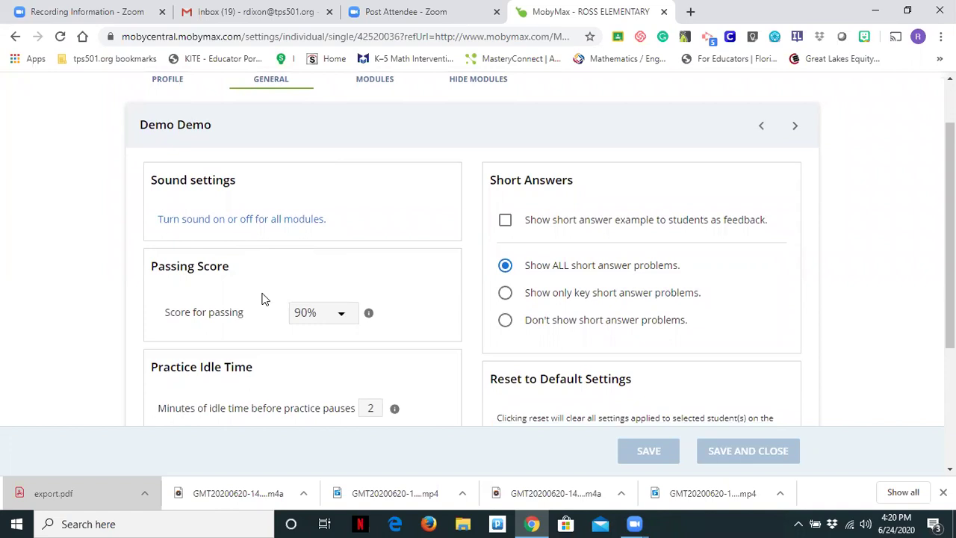
{"action": "left_click", "coordinate": [337, 317]}
{"action": "left_click", "coordinate": [323, 221]}
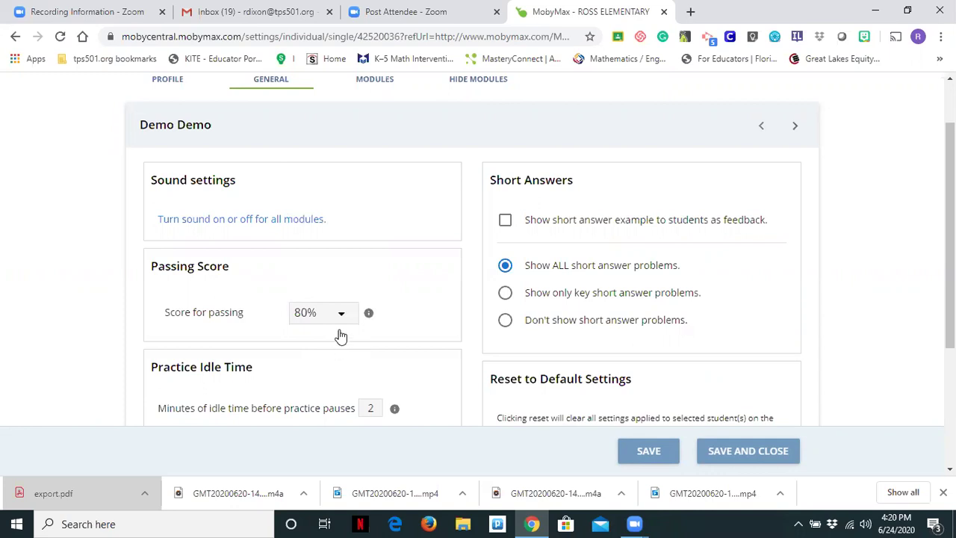
{"action": "left_click", "coordinate": [341, 318]}
{"action": "left_click", "coordinate": [337, 257]}
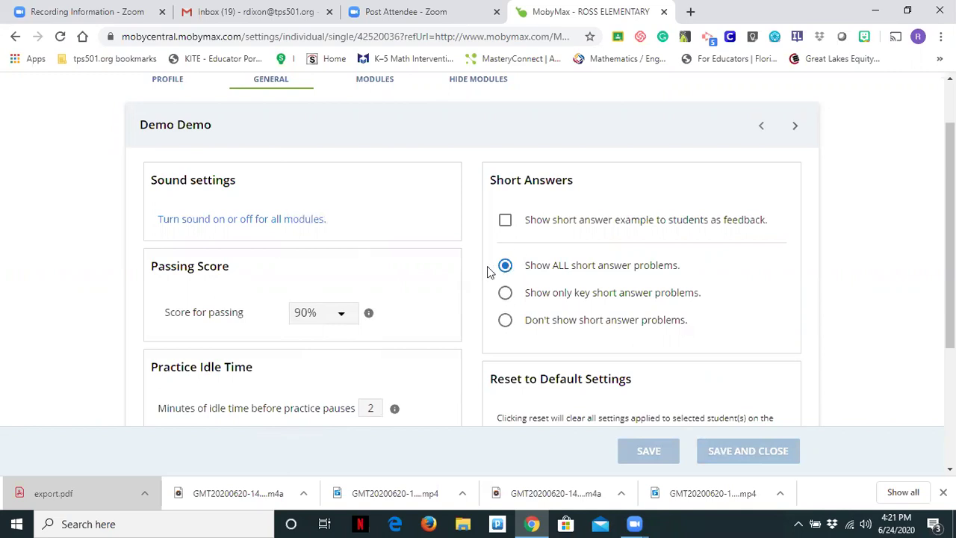
Step: Reset the demo student to default settings, confirming with Delete, so passing score becomes 70%
{"action": "scroll", "coordinate": [487, 271], "scroll_direction": "down", "scroll_amount": 2}
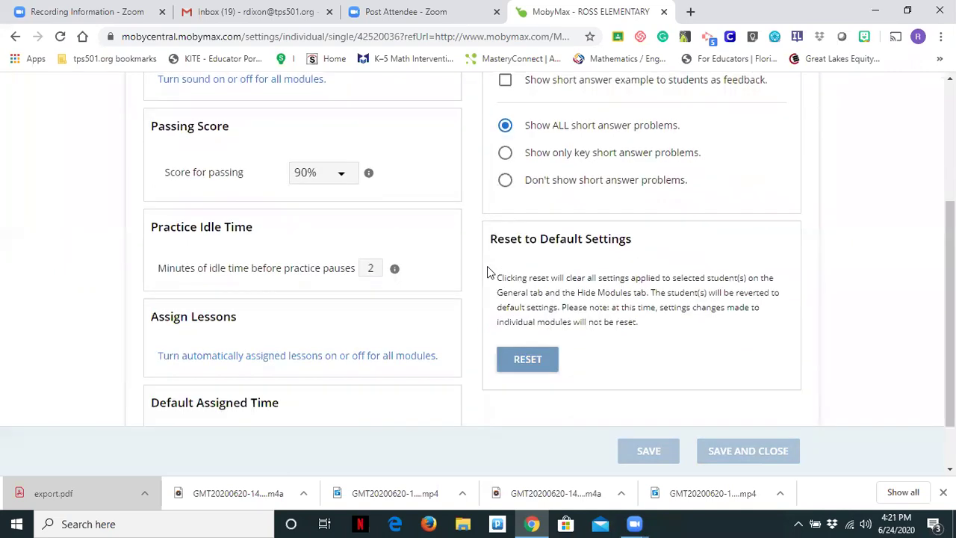
{"action": "left_click", "coordinate": [525, 361]}
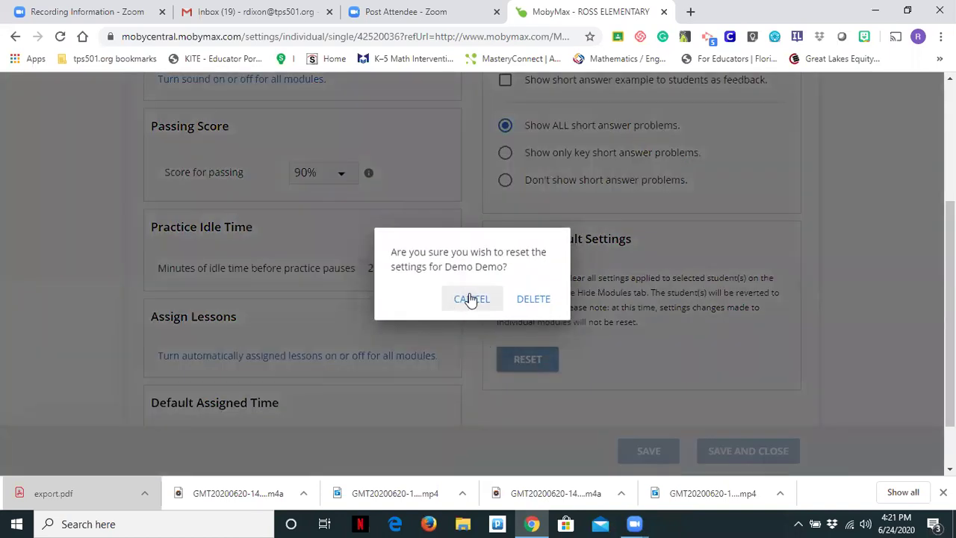
{"action": "left_click", "coordinate": [470, 299]}
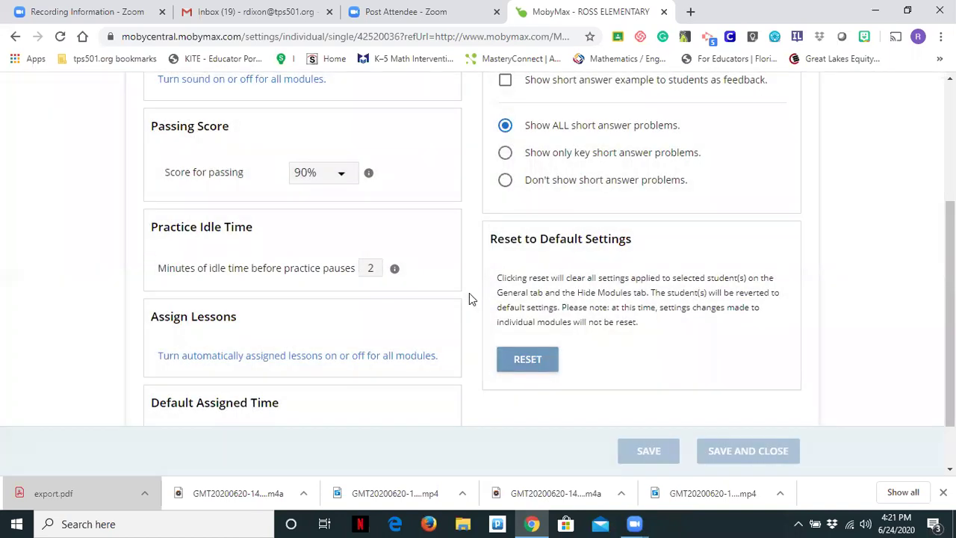
{"action": "left_click", "coordinate": [532, 357]}
{"action": "left_click", "coordinate": [533, 299]}
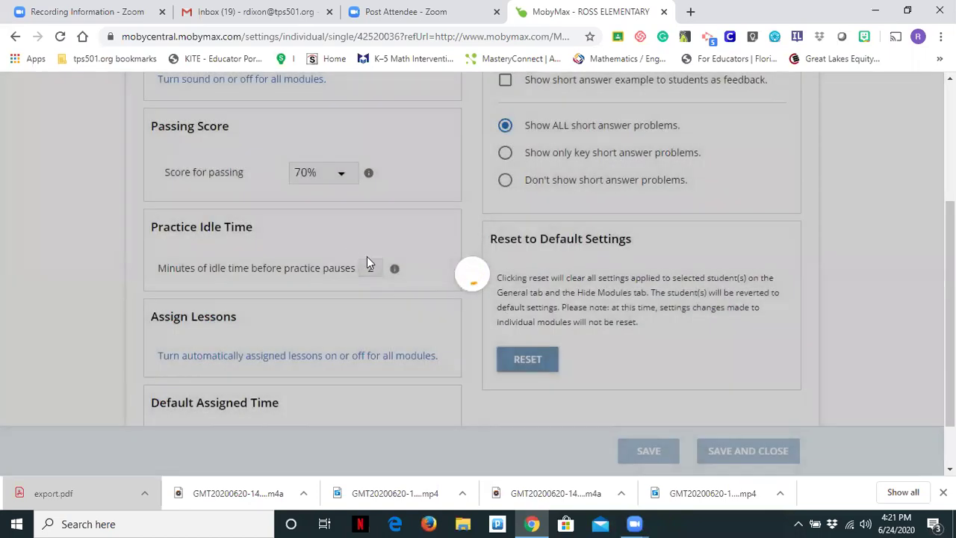
{"action": "scroll", "coordinate": [373, 261], "scroll_direction": "up", "scroll_amount": 1}
{"action": "scroll", "coordinate": [373, 260], "scroll_direction": "up", "scroll_amount": 2}
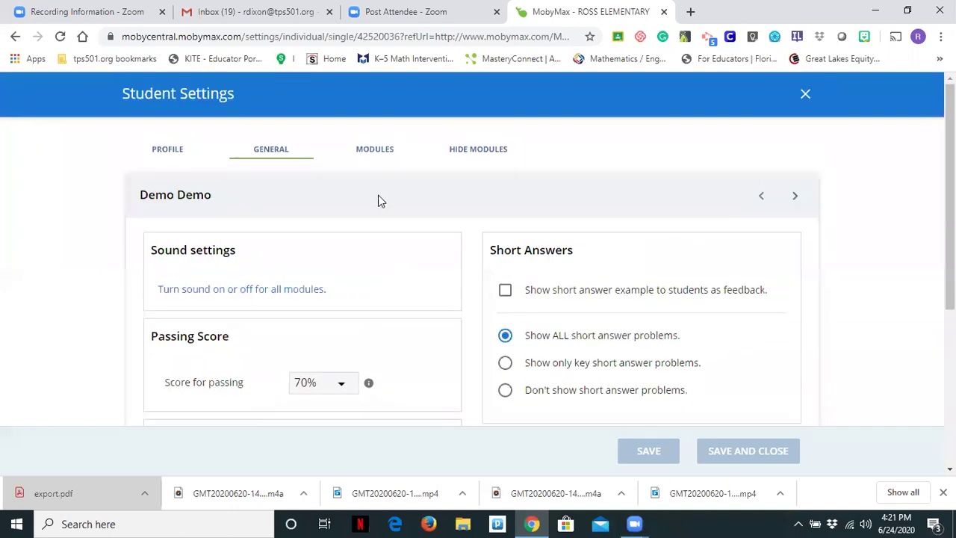
Step: In the student's Social Studies module settings, set assigned daily work to 5 minutes, keep read-aloud sound on, and save
{"action": "left_click", "coordinate": [375, 154]}
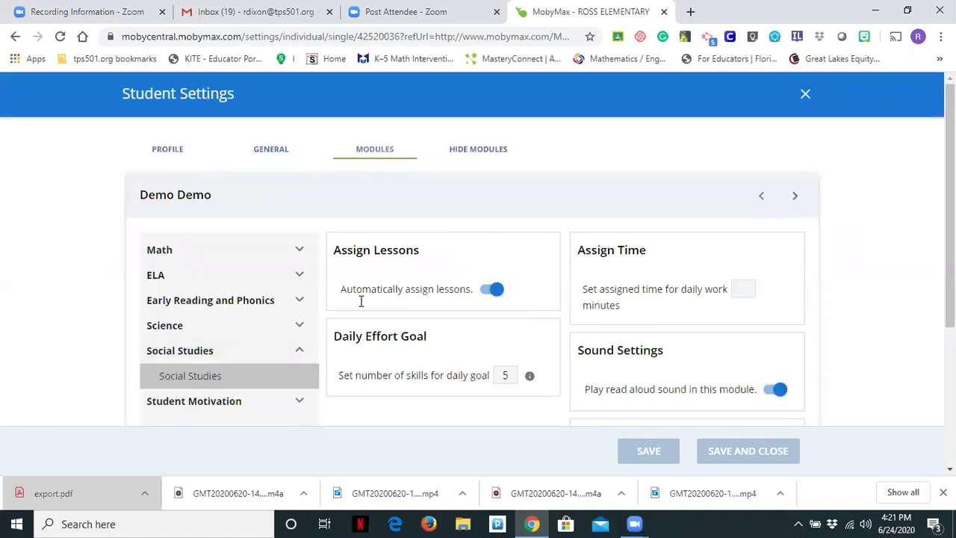
{"action": "scroll", "coordinate": [365, 286], "scroll_direction": "down", "scroll_amount": 2}
{"action": "scroll", "coordinate": [366, 286], "scroll_direction": "up", "scroll_amount": 2}
{"action": "left_click", "coordinate": [511, 376]}
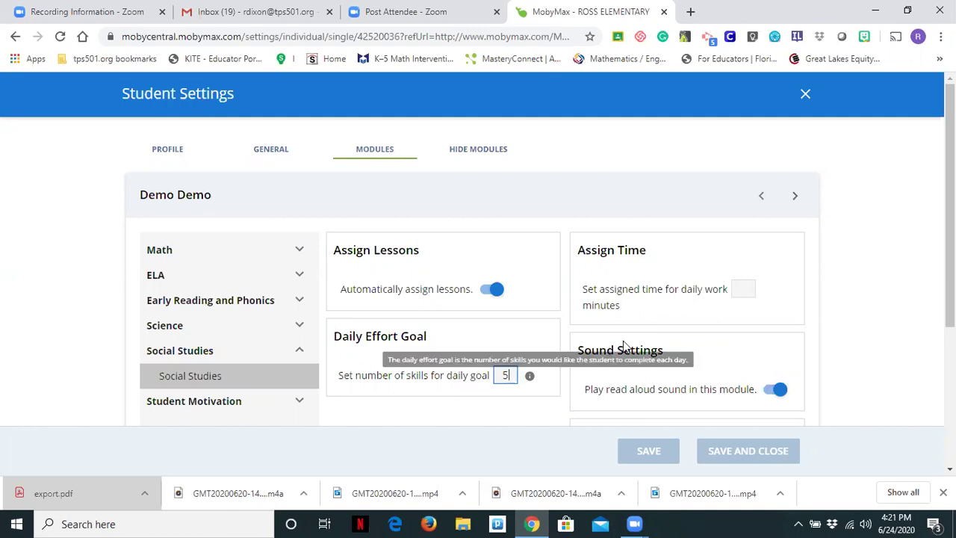
{"action": "left_click", "coordinate": [742, 289]}
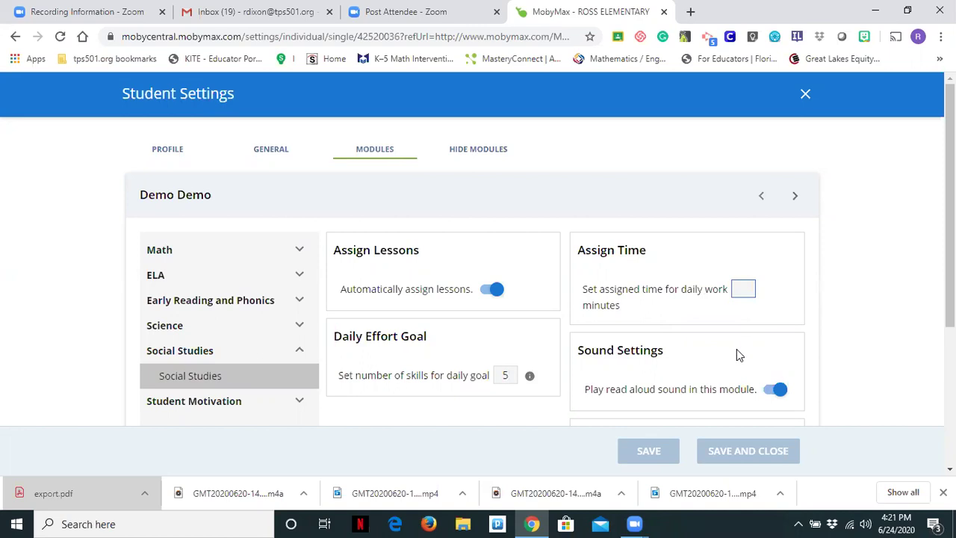
{"action": "type", "text": "5"}
{"action": "left_click", "coordinate": [777, 390]}
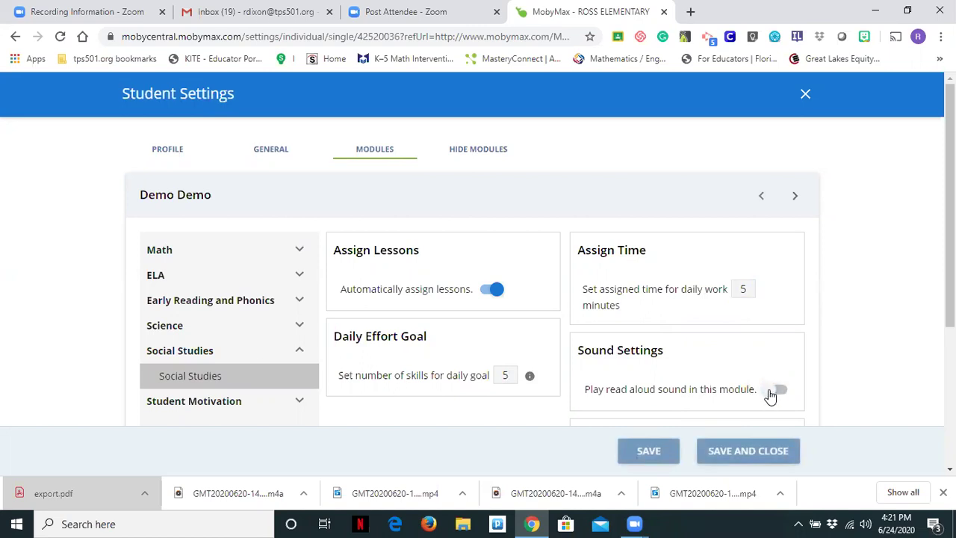
{"action": "left_click", "coordinate": [771, 392]}
{"action": "left_click", "coordinate": [646, 453]}
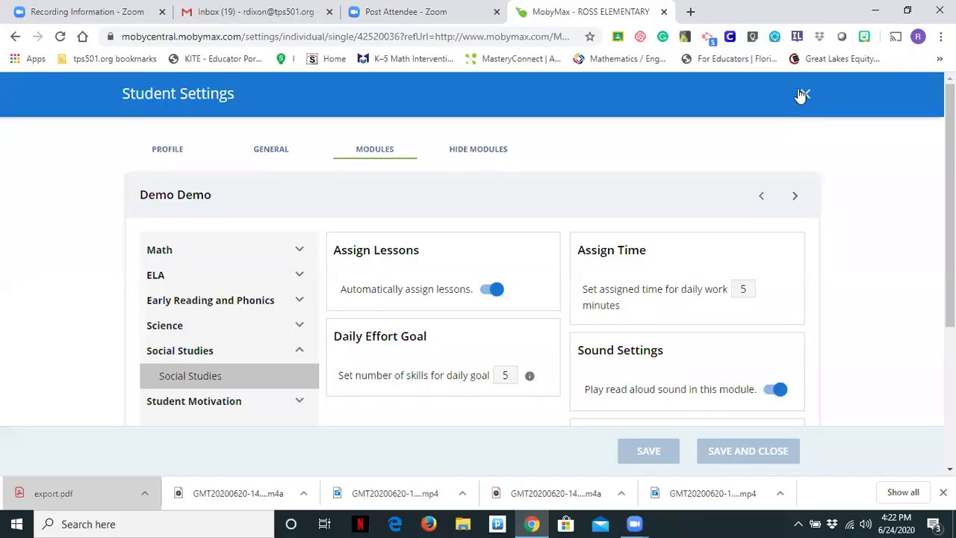
Step: Close the demo student's settings and scroll the home page to the Teacher Admin section
{"action": "left_click", "coordinate": [803, 94]}
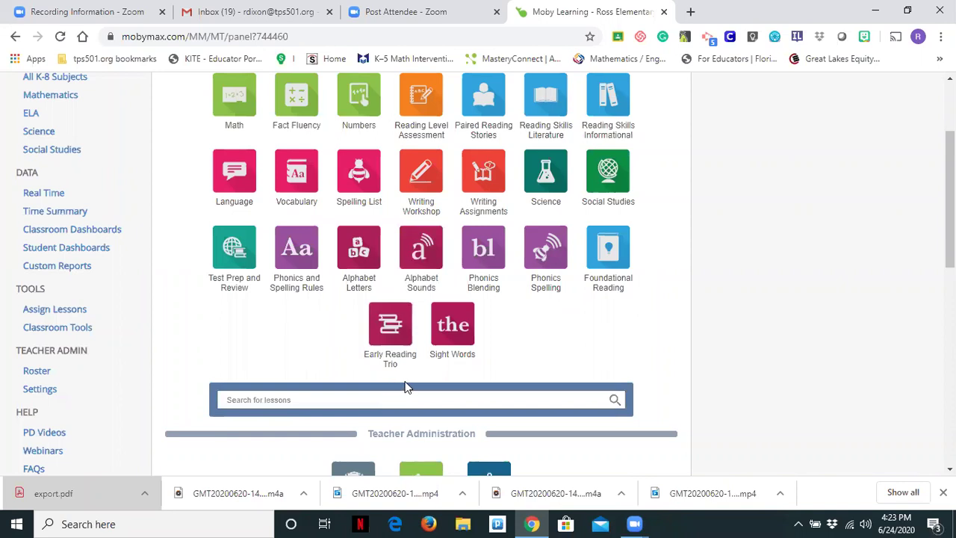
{"action": "scroll", "coordinate": [448, 259], "scroll_direction": "up", "scroll_amount": 1}
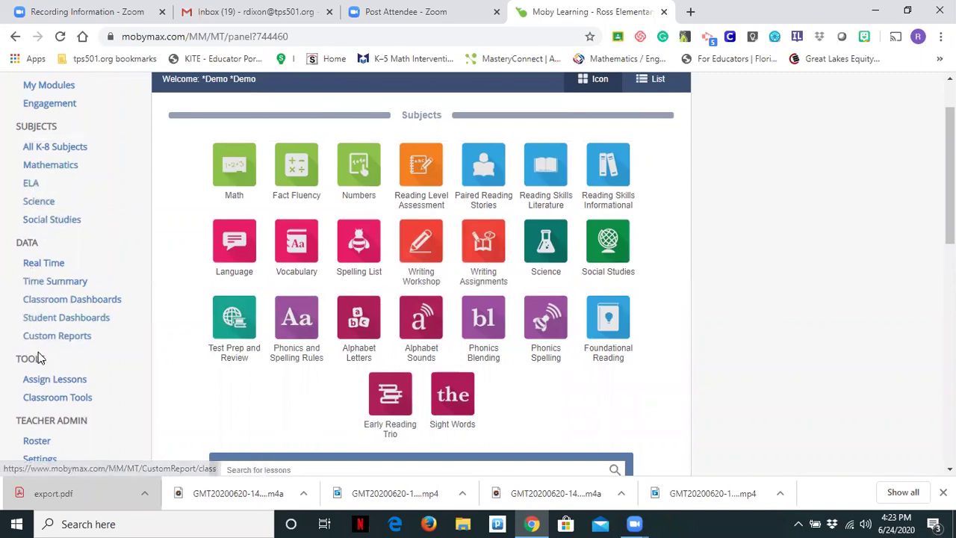
{"action": "scroll", "coordinate": [48, 177], "scroll_direction": "up", "scroll_amount": 1}
{"action": "scroll", "coordinate": [48, 177], "scroll_direction": "up", "scroll_amount": 1}
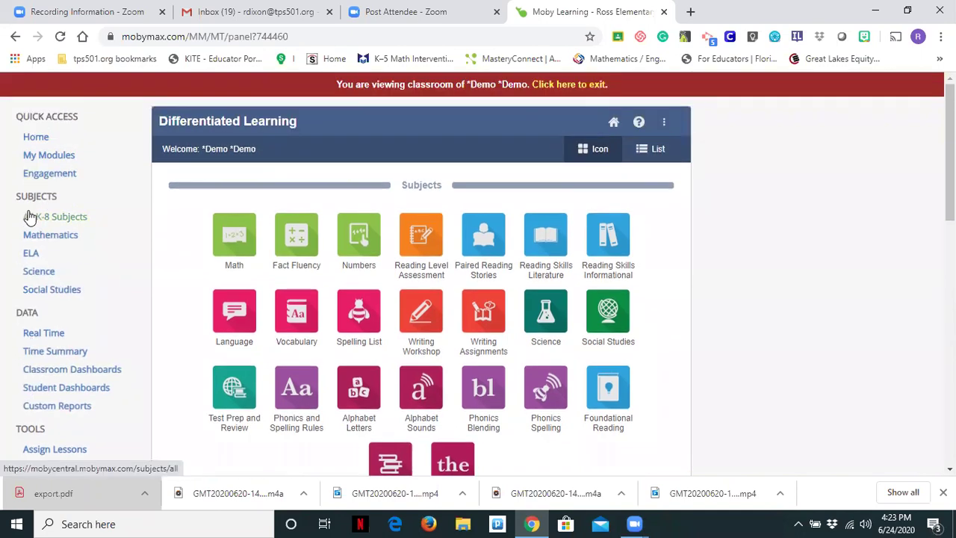
{"action": "scroll", "coordinate": [33, 300], "scroll_direction": "down", "scroll_amount": 2}
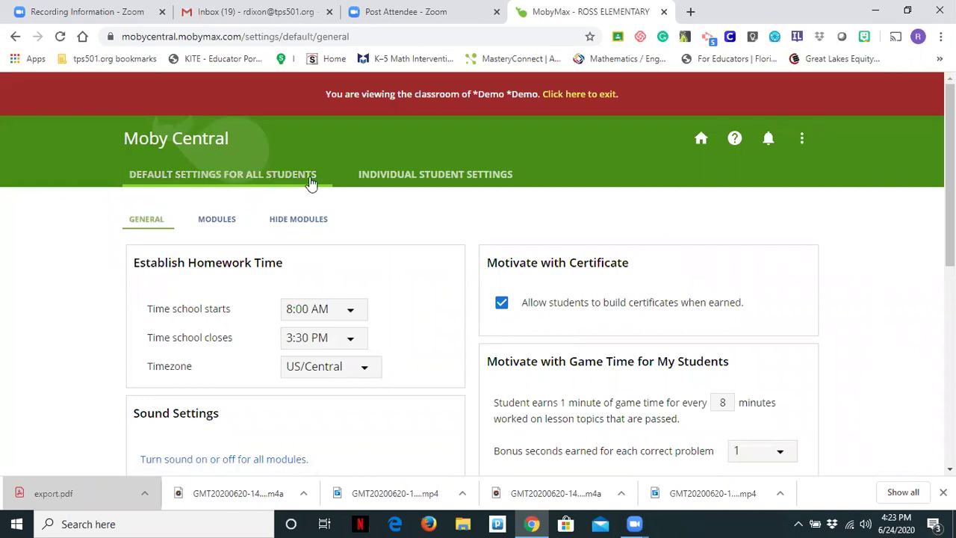
Step: Glance at Individual Student Settings, then return to class-wide defaults showing the 70% passing score
{"action": "left_click", "coordinate": [422, 185]}
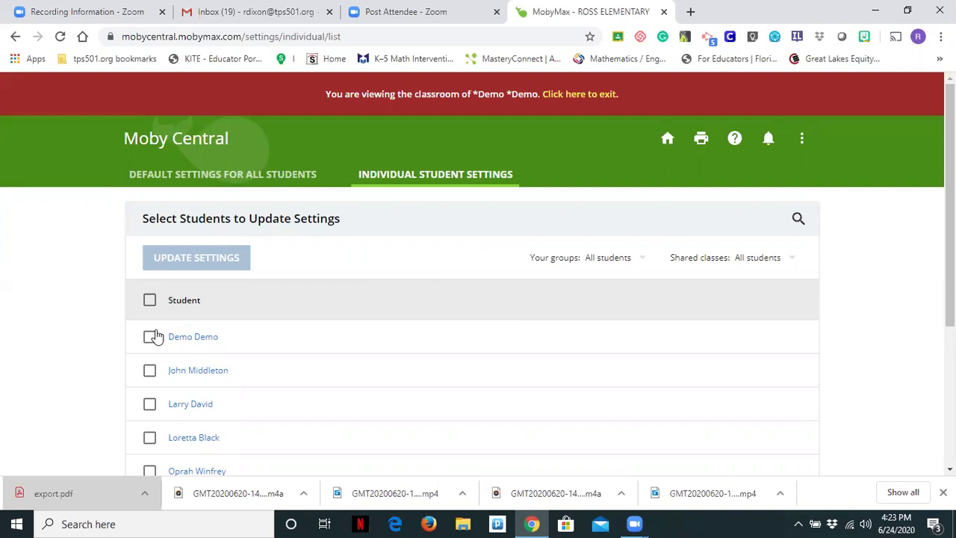
{"action": "left_click", "coordinate": [192, 179]}
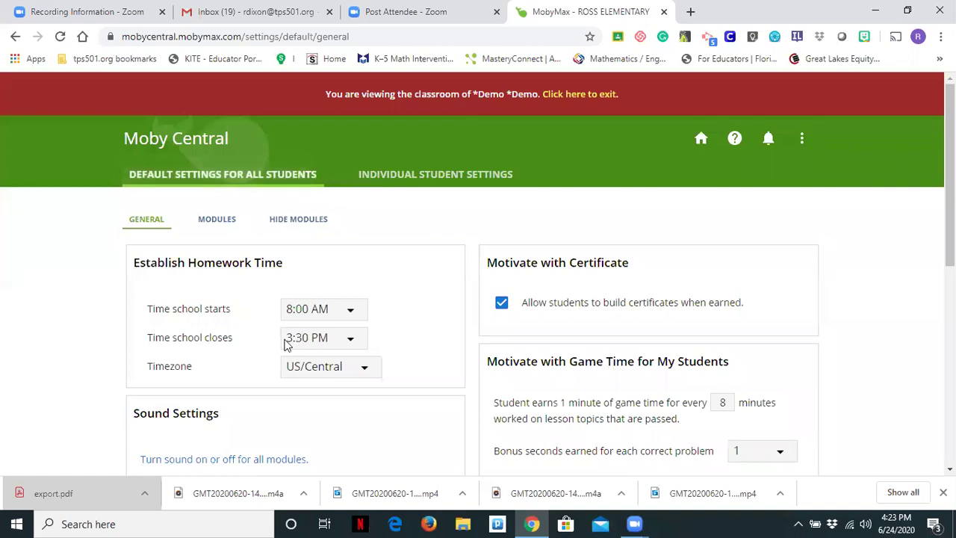
{"action": "scroll", "coordinate": [264, 259], "scroll_direction": "down", "scroll_amount": 2}
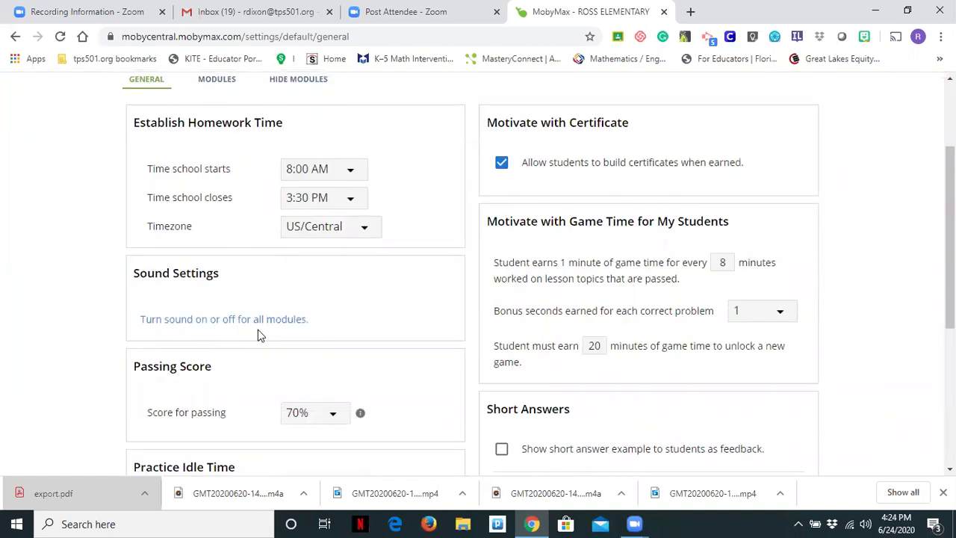
{"action": "scroll", "coordinate": [258, 330], "scroll_direction": "down", "scroll_amount": 2}
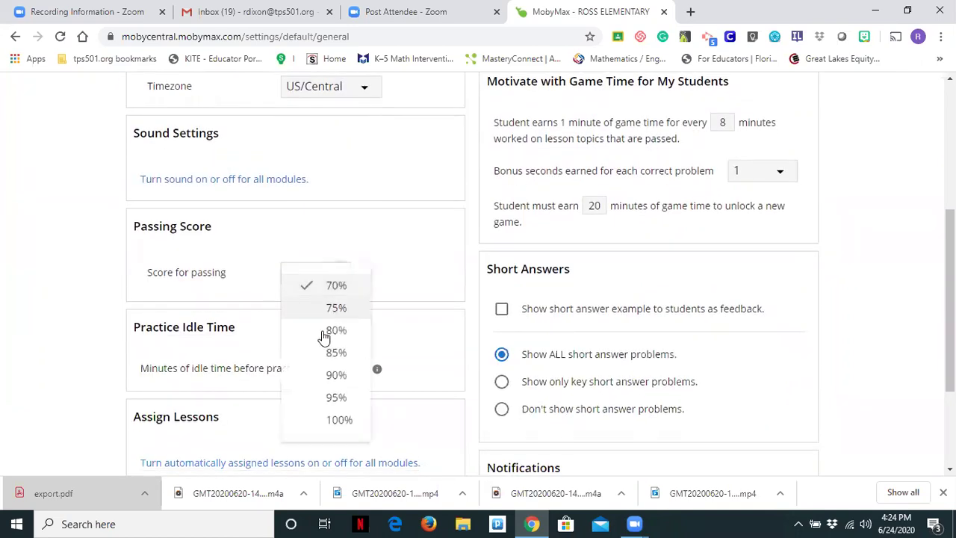
Step: Set the class-wide default passing score to 80%
{"action": "left_click", "coordinate": [322, 331]}
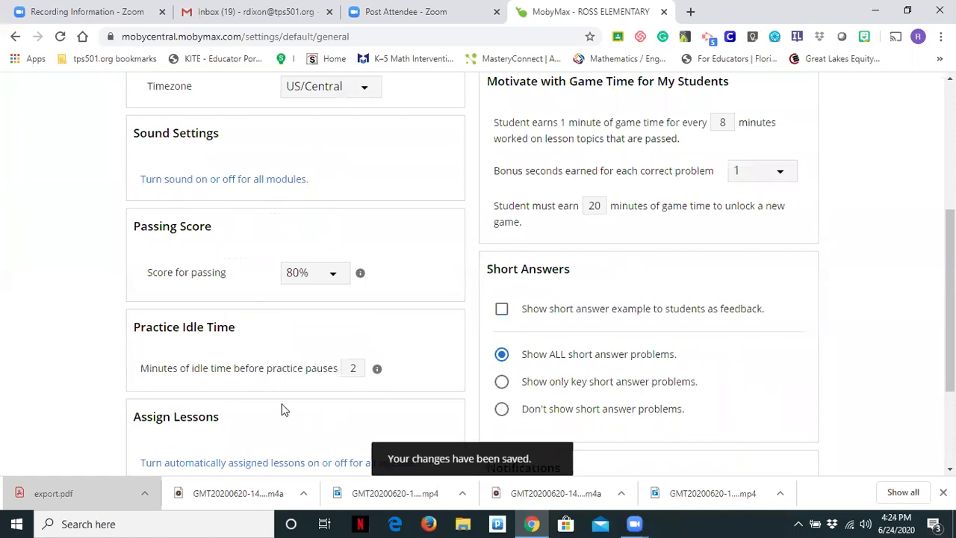
{"action": "scroll", "coordinate": [281, 397], "scroll_direction": "down", "scroll_amount": 1}
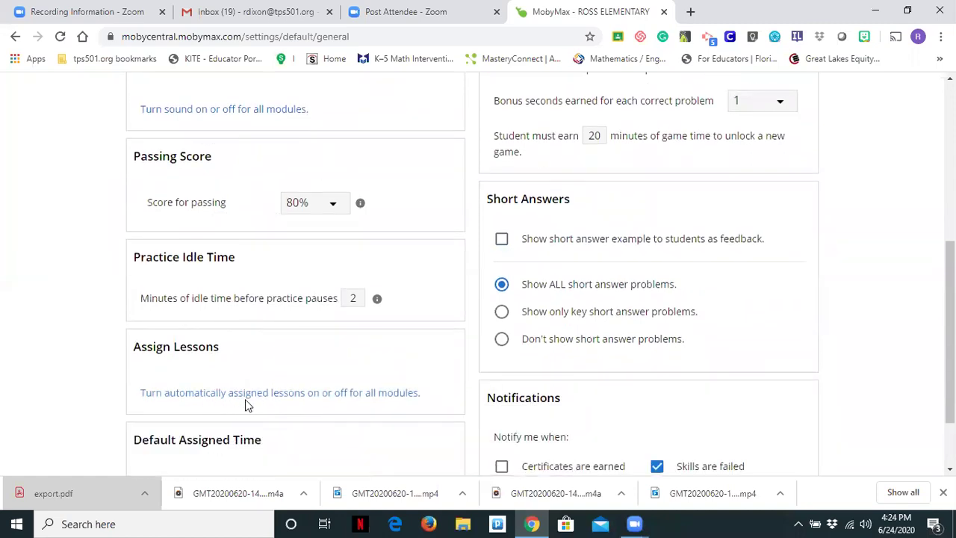
{"action": "scroll", "coordinate": [246, 402], "scroll_direction": "down", "scroll_amount": 1}
{"action": "scroll", "coordinate": [344, 350], "scroll_direction": "up", "scroll_amount": 3}
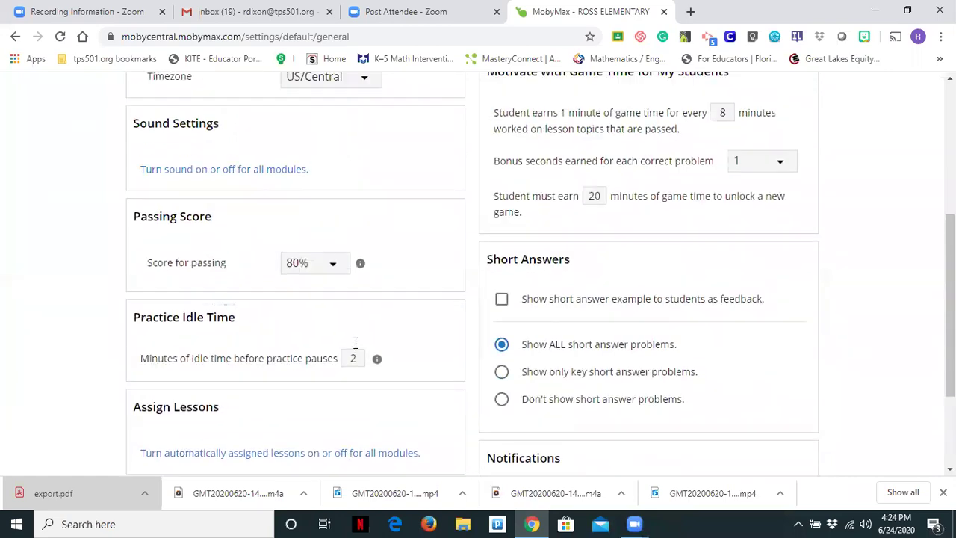
{"action": "scroll", "coordinate": [355, 343], "scroll_direction": "up", "scroll_amount": 1}
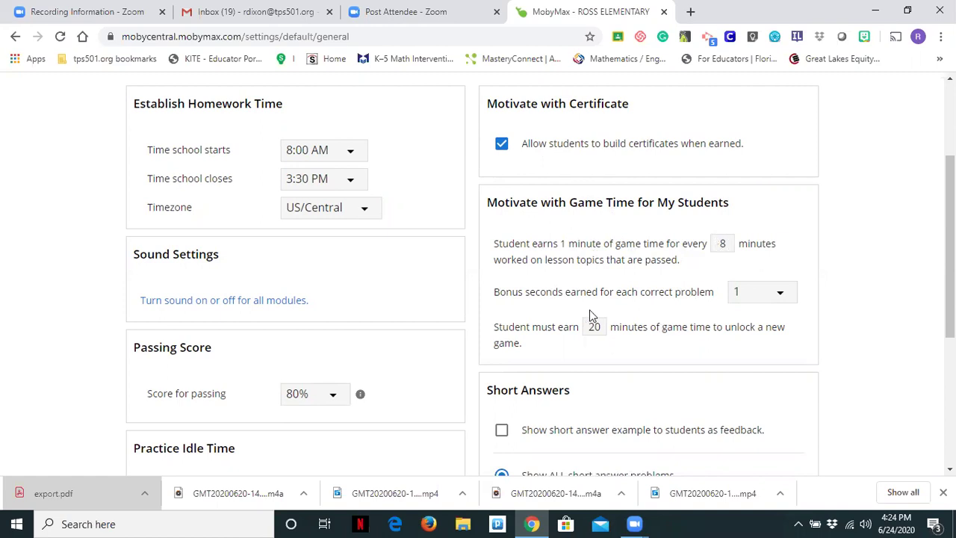
Step: Set default game-time bonus seconds per correct problem to 2
{"action": "left_click", "coordinate": [778, 304]}
{"action": "left_click", "coordinate": [771, 329]}
{"action": "scroll", "coordinate": [581, 351], "scroll_direction": "down", "scroll_amount": 1}
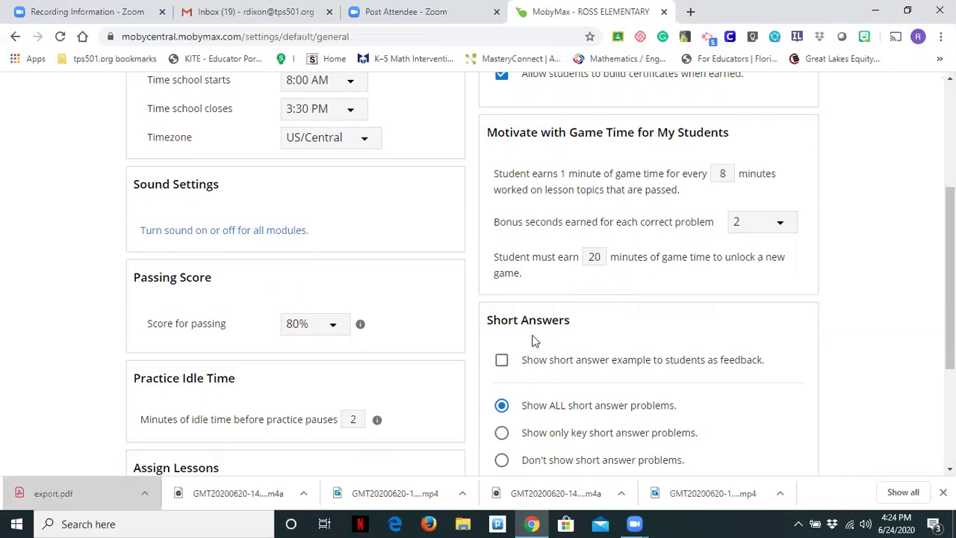
{"action": "scroll", "coordinate": [535, 340], "scroll_direction": "down", "scroll_amount": 1}
{"action": "scroll", "coordinate": [528, 336], "scroll_direction": "down", "scroll_amount": 1}
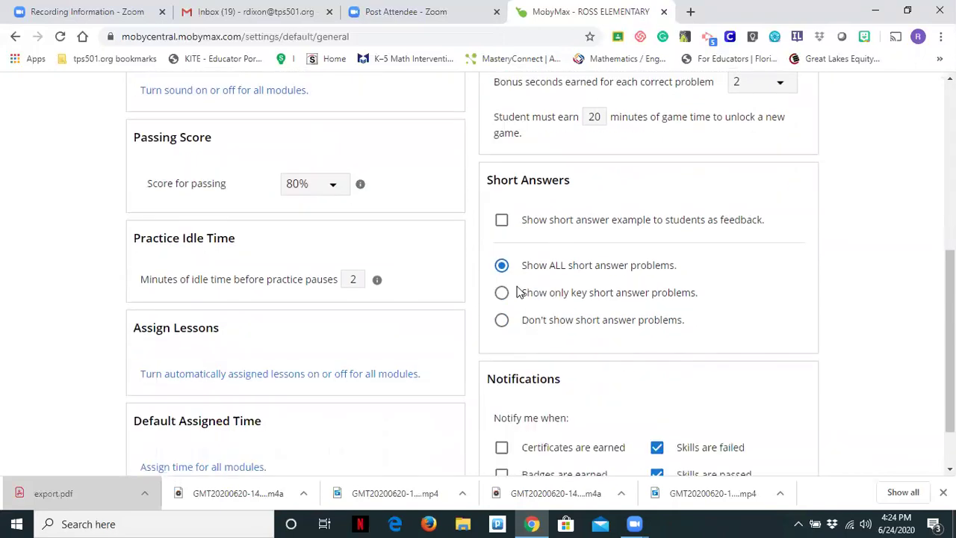
{"action": "scroll", "coordinate": [543, 334], "scroll_direction": "down", "scroll_amount": 1}
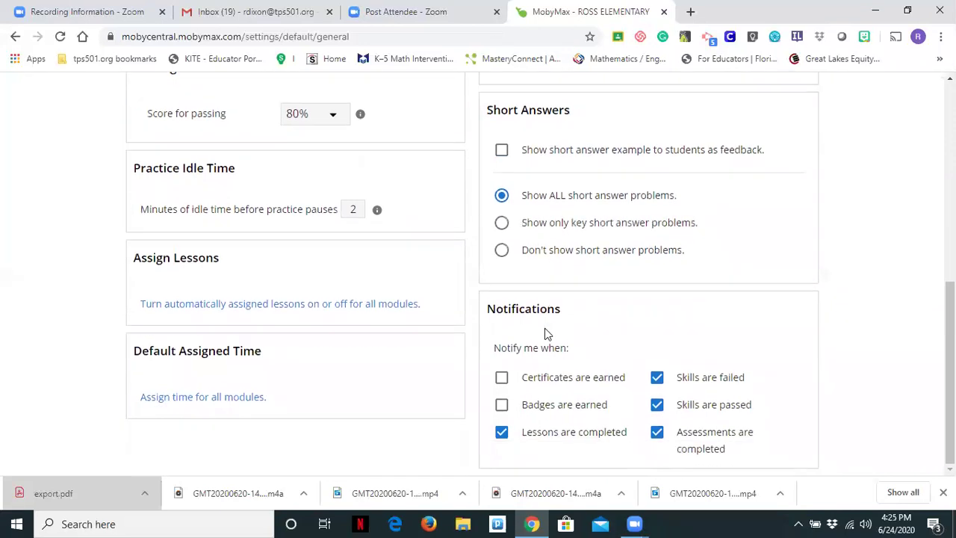
{"action": "scroll", "coordinate": [543, 327], "scroll_direction": "up", "scroll_amount": 6}
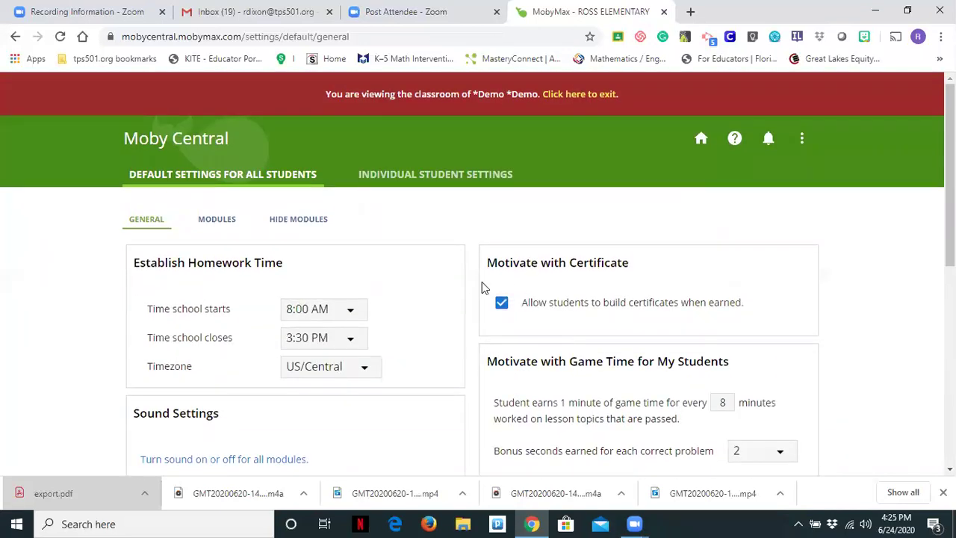
Step: Bring up the Social Studies module's class-wide default settings
{"action": "left_click", "coordinate": [219, 223]}
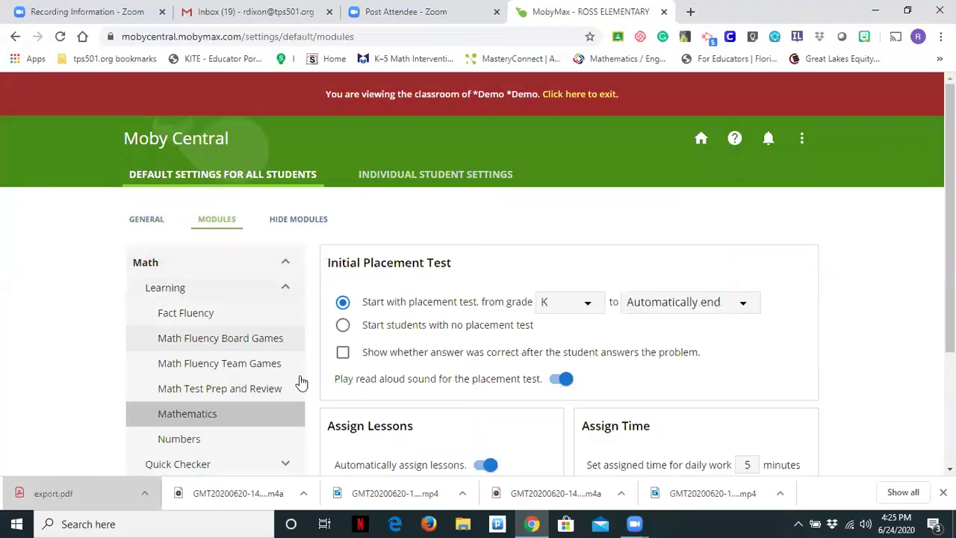
{"action": "scroll", "coordinate": [173, 404], "scroll_direction": "down", "scroll_amount": 2}
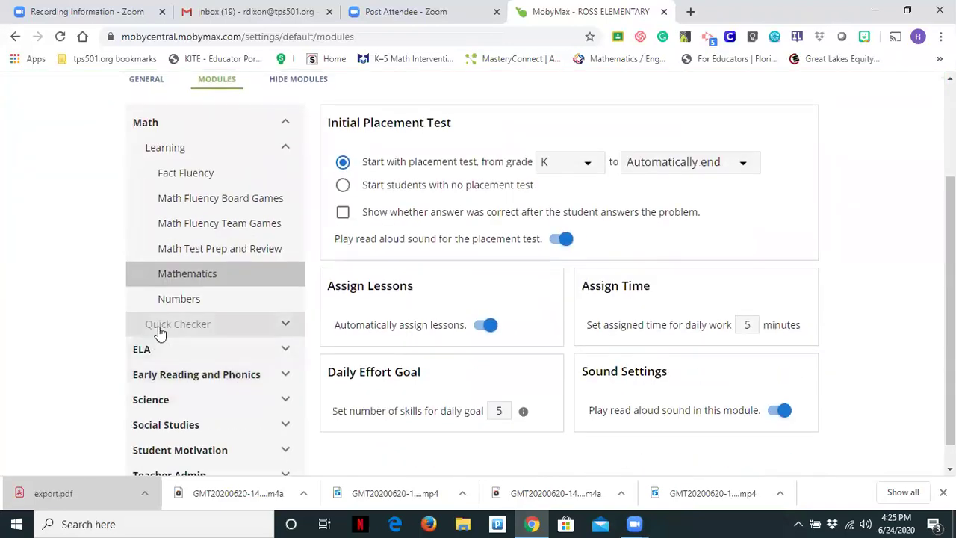
{"action": "scroll", "coordinate": [171, 366], "scroll_direction": "down", "scroll_amount": 1}
{"action": "left_click", "coordinate": [172, 399]}
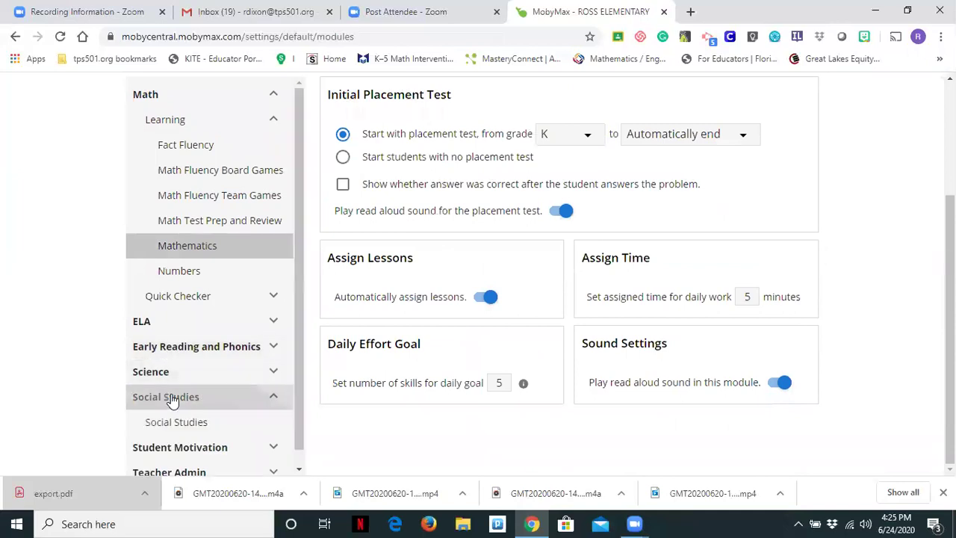
{"action": "left_click", "coordinate": [198, 425]}
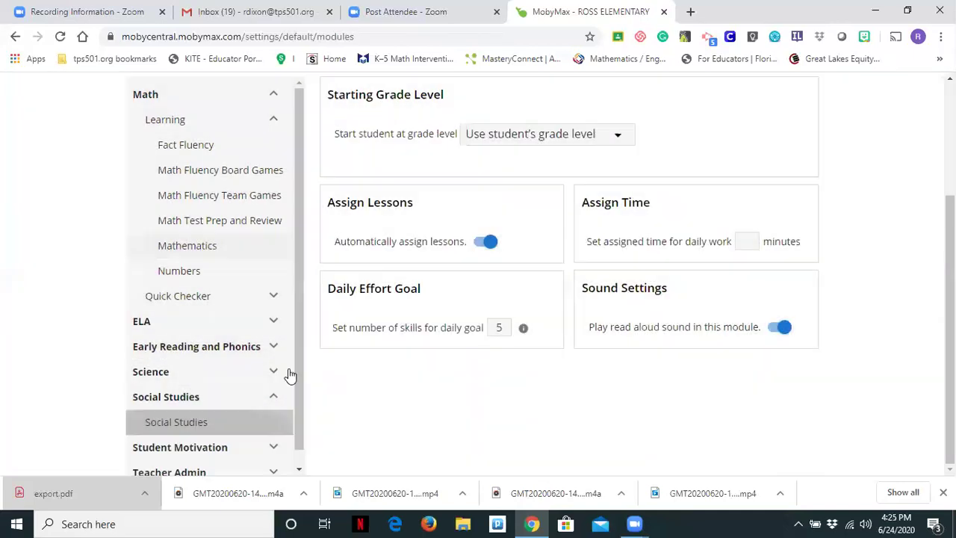
{"action": "scroll", "coordinate": [512, 246], "scroll_direction": "up", "scroll_amount": 2}
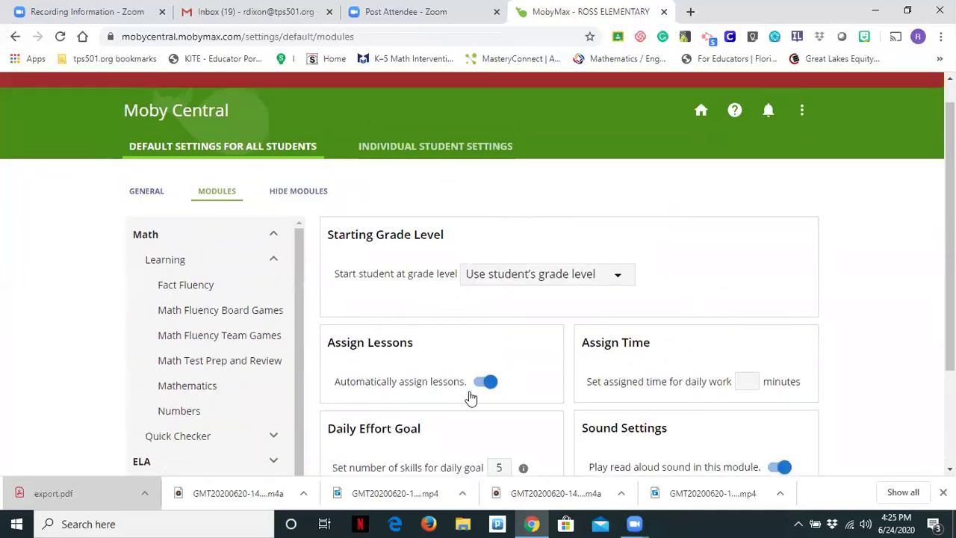
Step: Set the default starting grade level for Social Studies to 4
{"action": "left_click", "coordinate": [606, 280]}
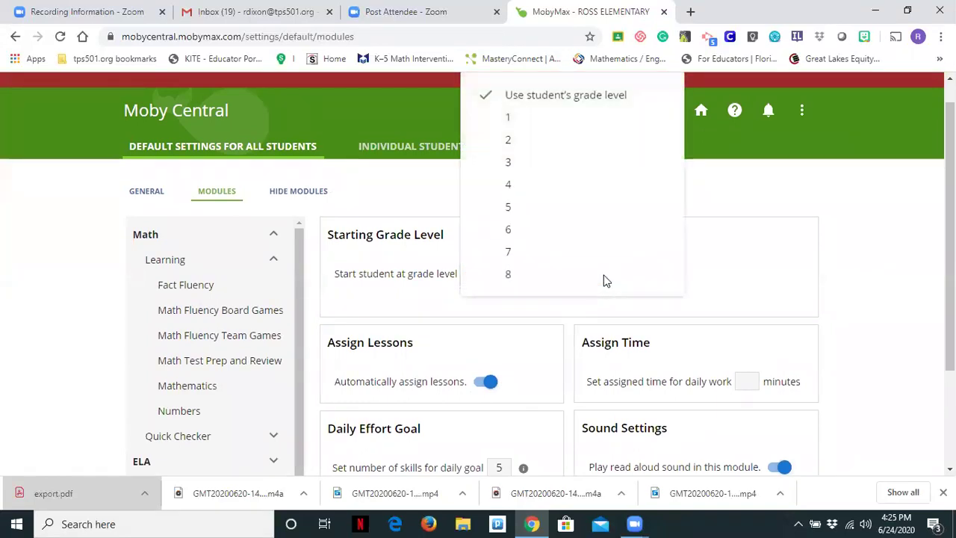
{"action": "left_click", "coordinate": [501, 187]}
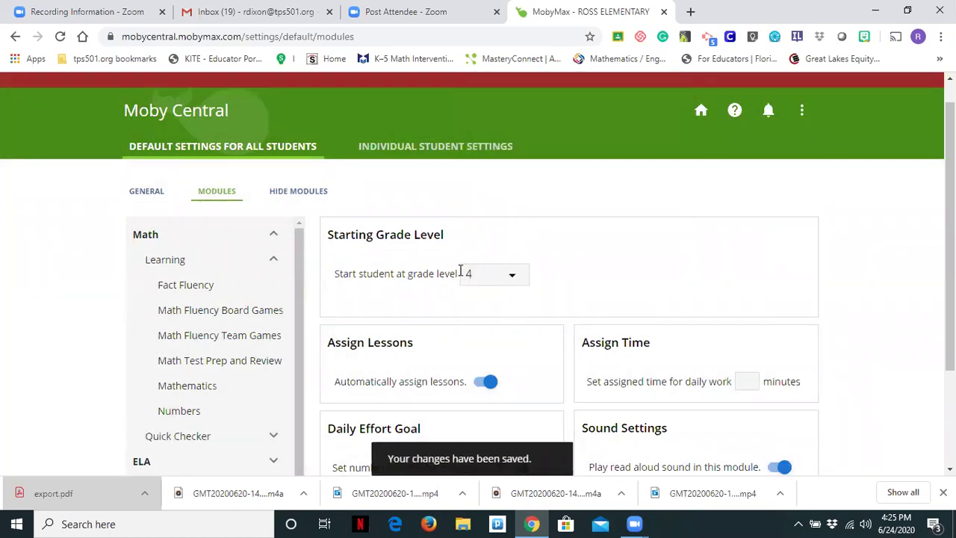
{"action": "left_click", "coordinate": [505, 280]}
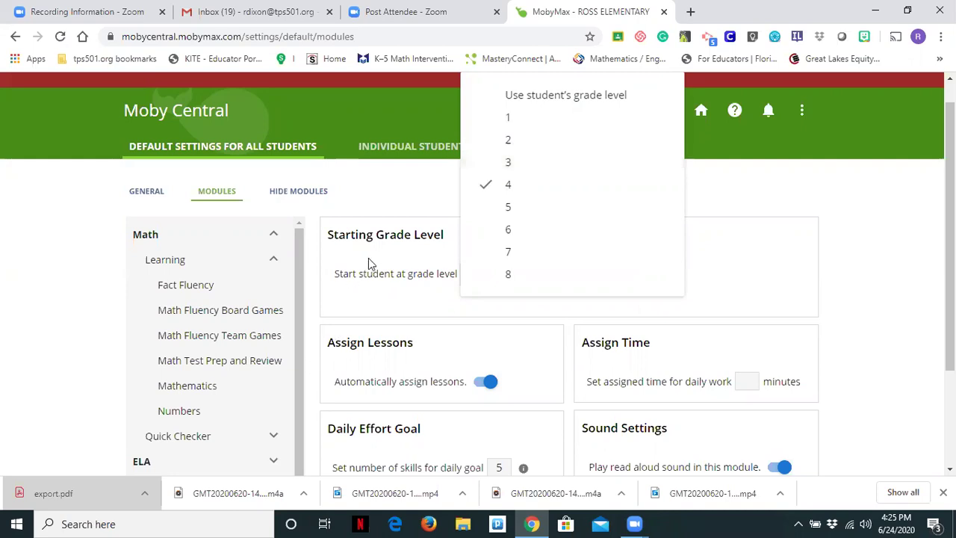
{"action": "left_click", "coordinate": [411, 200]}
{"action": "scroll", "coordinate": [202, 394], "scroll_direction": "down", "scroll_amount": 1}
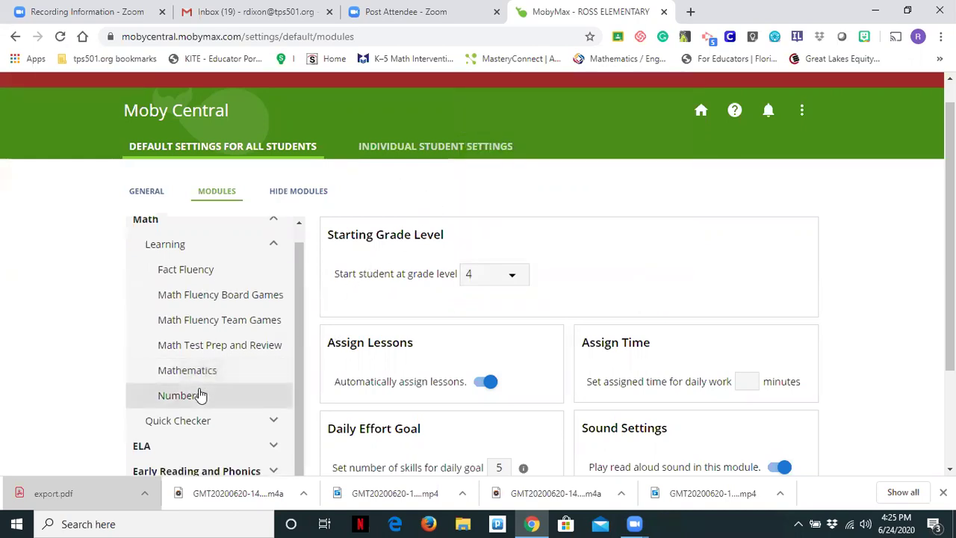
{"action": "scroll", "coordinate": [199, 393], "scroll_direction": "down", "scroll_amount": 2}
{"action": "left_click", "coordinate": [172, 413]}
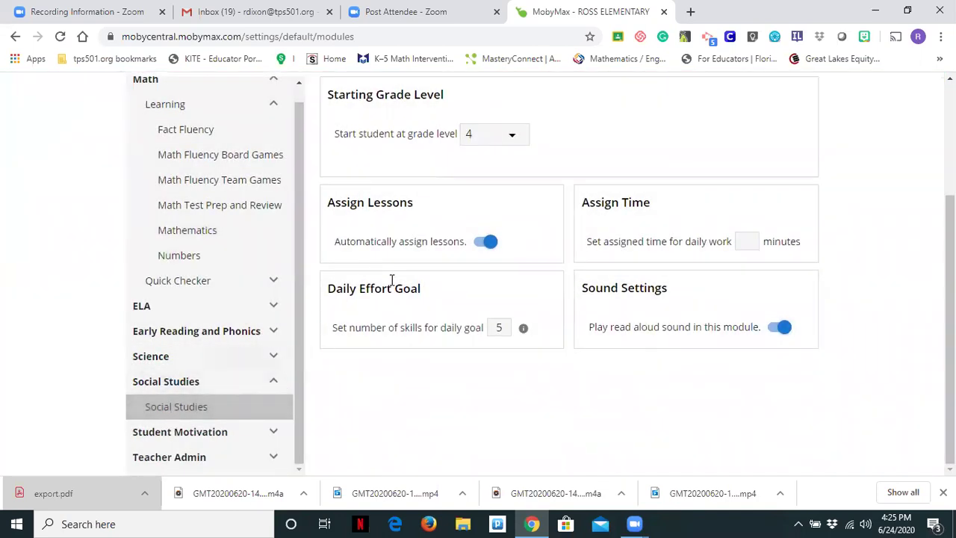
{"action": "scroll", "coordinate": [392, 280], "scroll_direction": "up", "scroll_amount": 1}
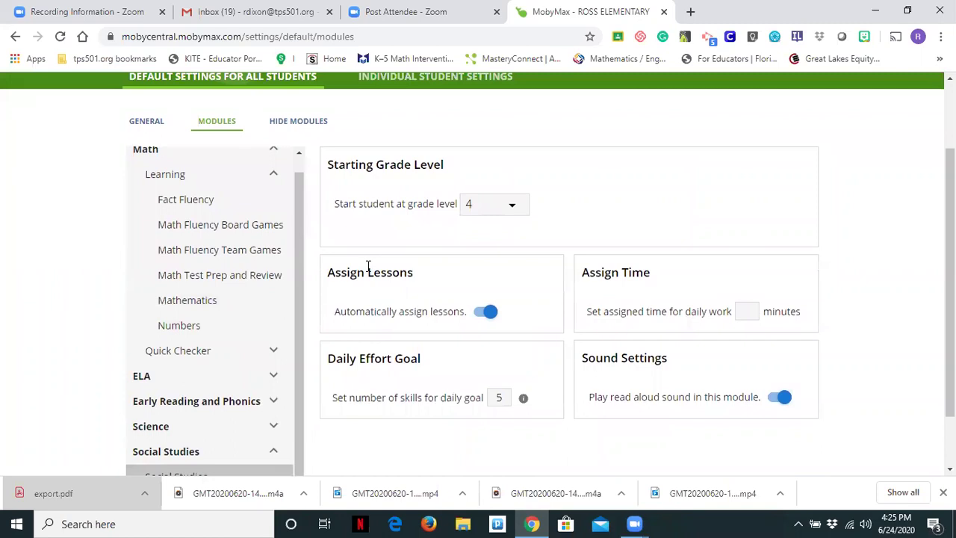
{"action": "scroll", "coordinate": [368, 266], "scroll_direction": "up", "scroll_amount": 2}
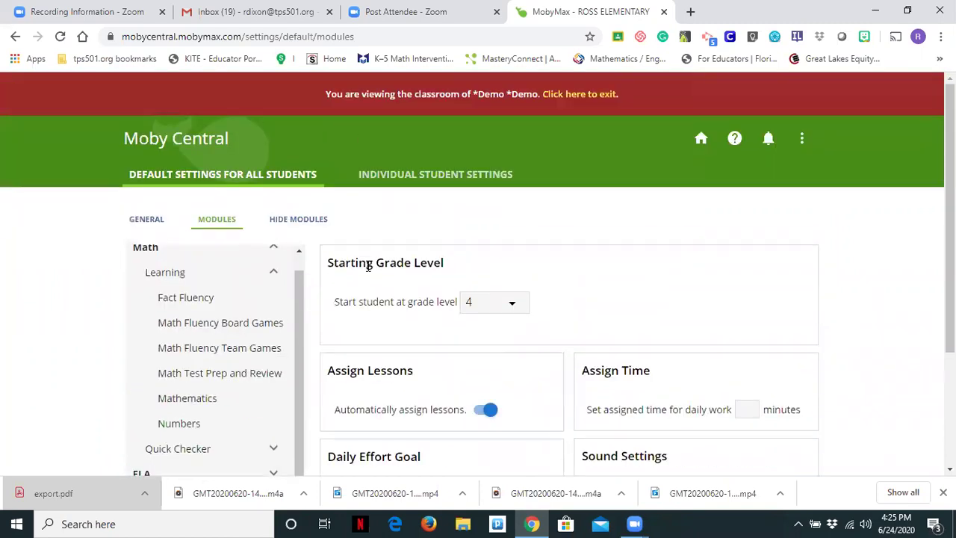
Step: Select one student in Individual Student Settings, set their passing score to 95%, and save and close
{"action": "left_click", "coordinate": [377, 177]}
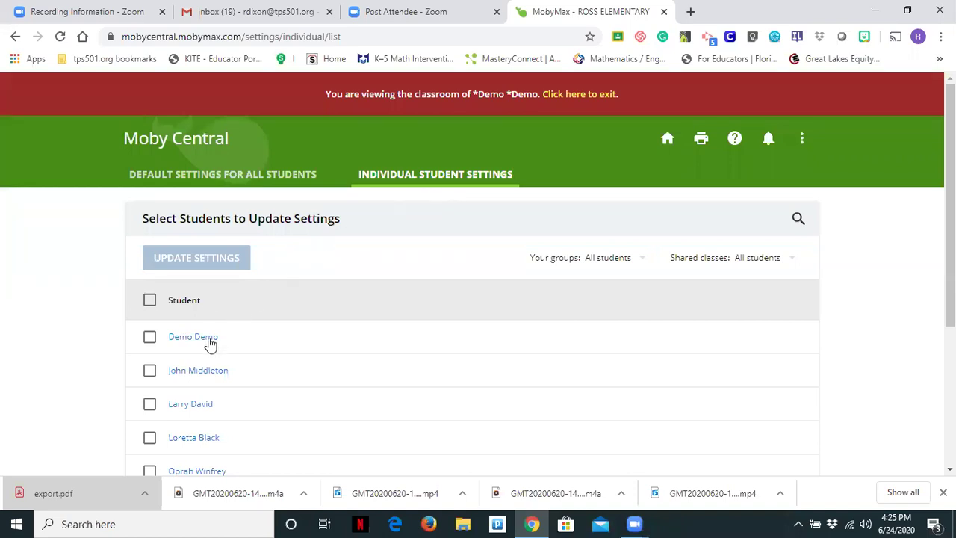
{"action": "left_click", "coordinate": [149, 371]}
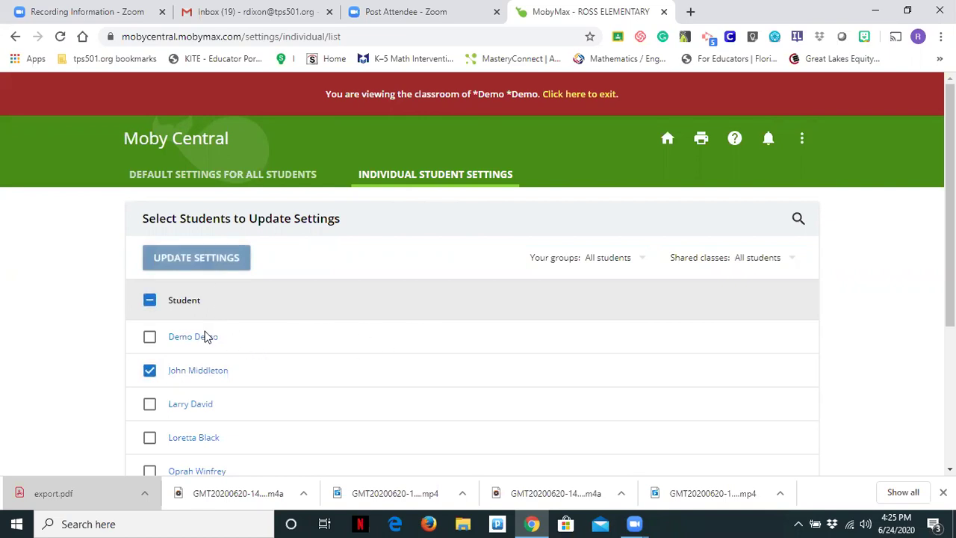
{"action": "left_click", "coordinate": [196, 267]}
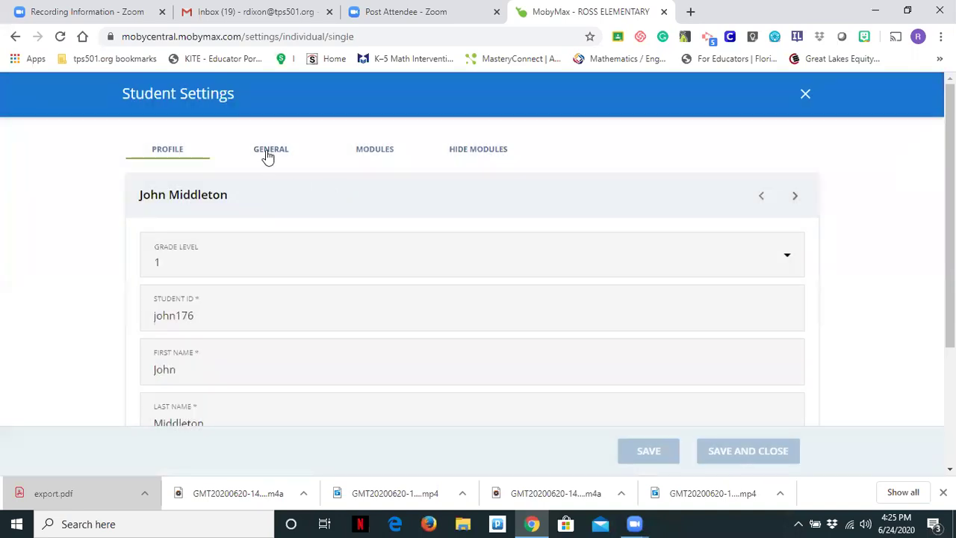
{"action": "left_click", "coordinate": [270, 154]}
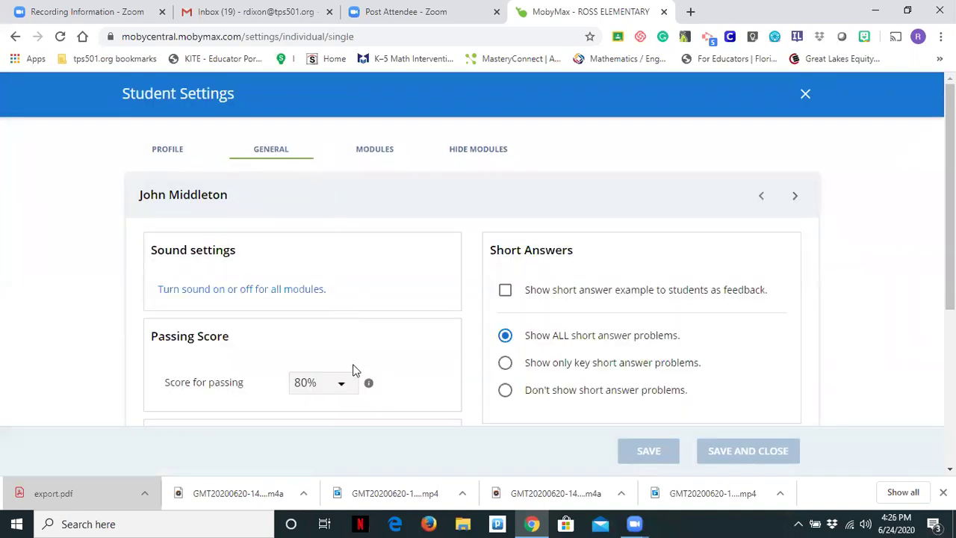
{"action": "left_click", "coordinate": [346, 385]}
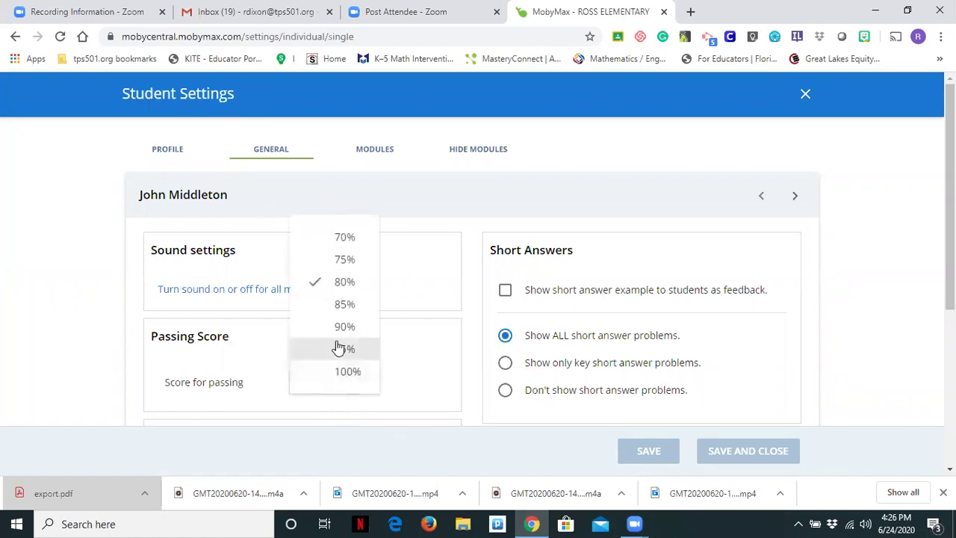
{"action": "left_click", "coordinate": [335, 348]}
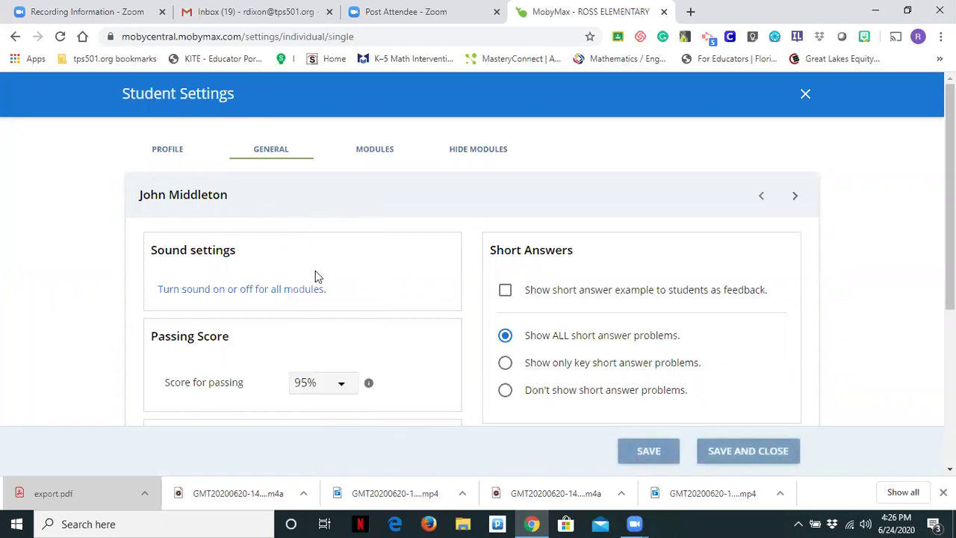
{"action": "scroll", "coordinate": [297, 334], "scroll_direction": "down", "scroll_amount": 1}
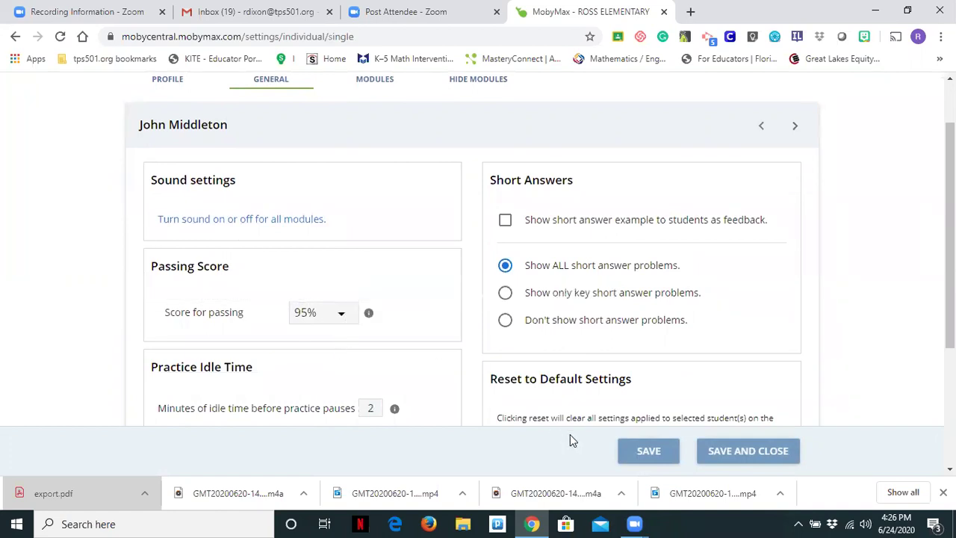
{"action": "left_click", "coordinate": [742, 450]}
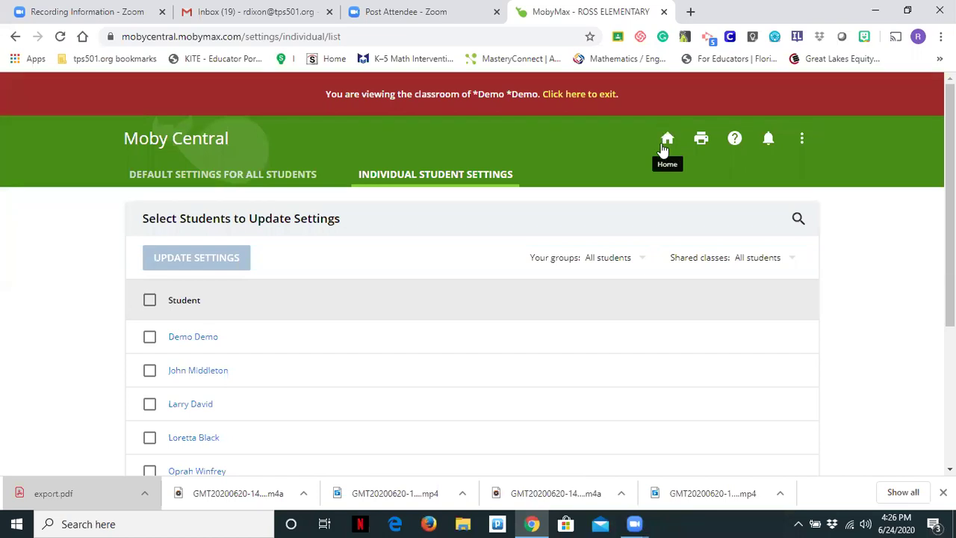
Step: Head back to the MobyMax home panel from the Moby Central header
{"action": "left_click", "coordinate": [667, 149]}
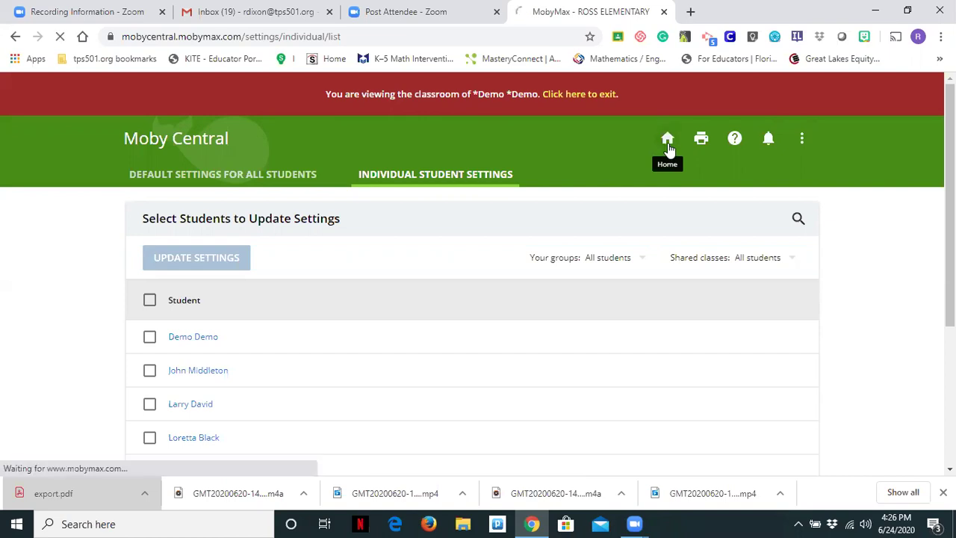